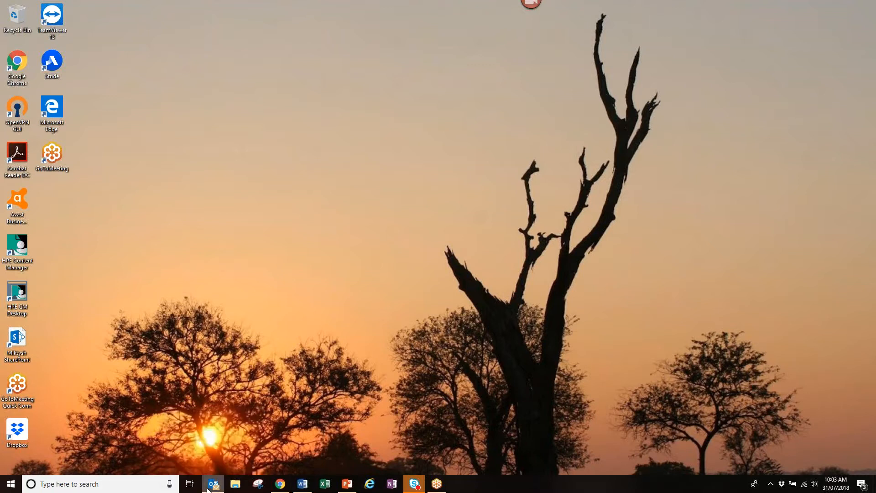
- Show the Outlook taskbar jump list with its New Email Message, New Meeting and New Task shortcuts
right_click(209, 487)
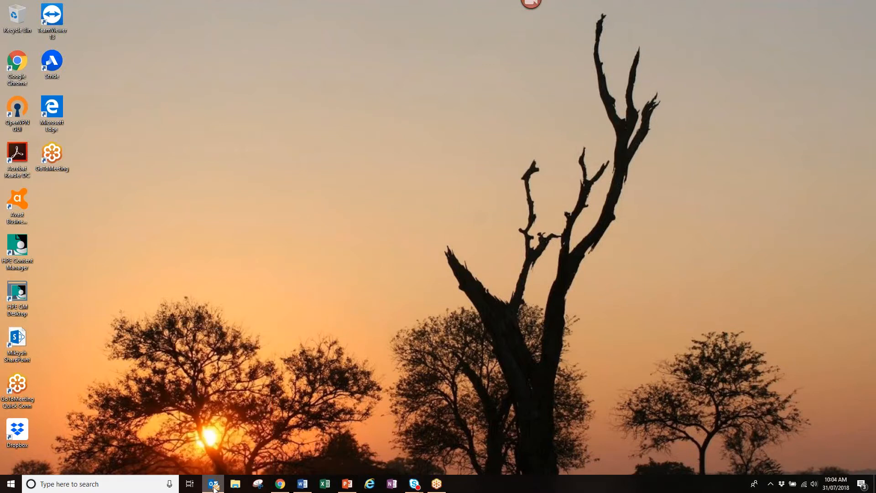
right_click(213, 485)
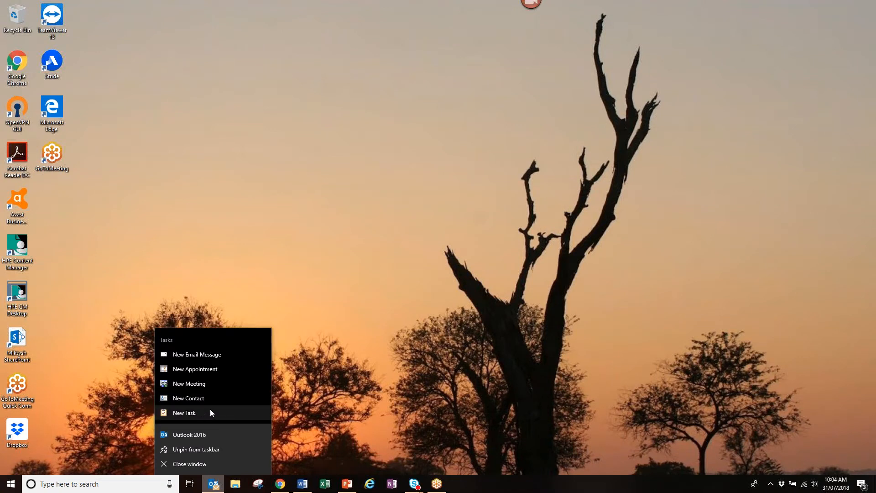
- Start a blank email from the jump list's New Email Message, then close it unsent
left_click(206, 359)
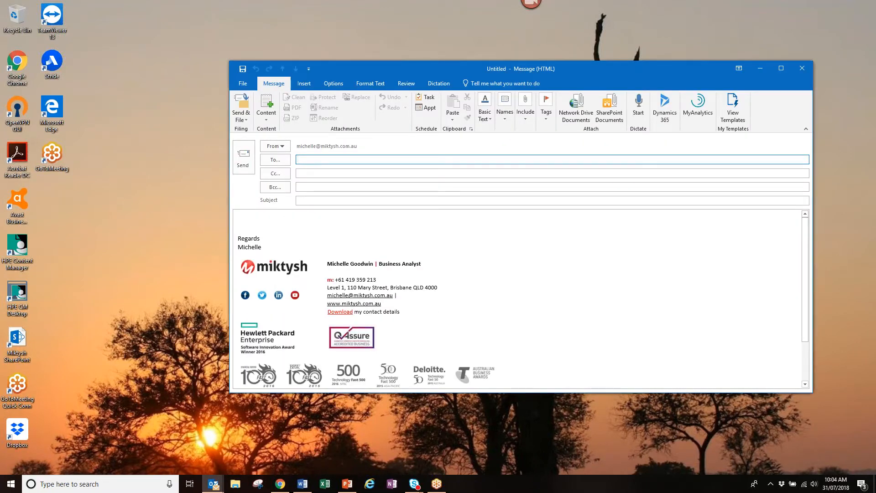
key("alt+Tab")
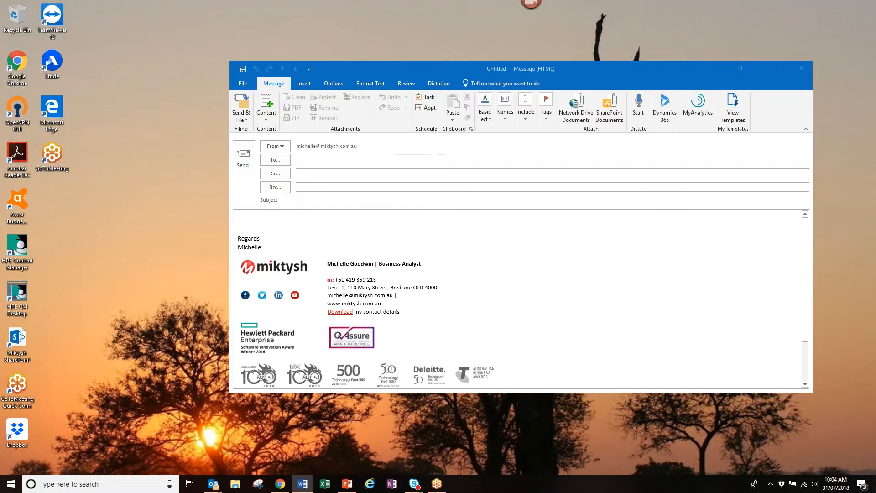
left_click(800, 70)
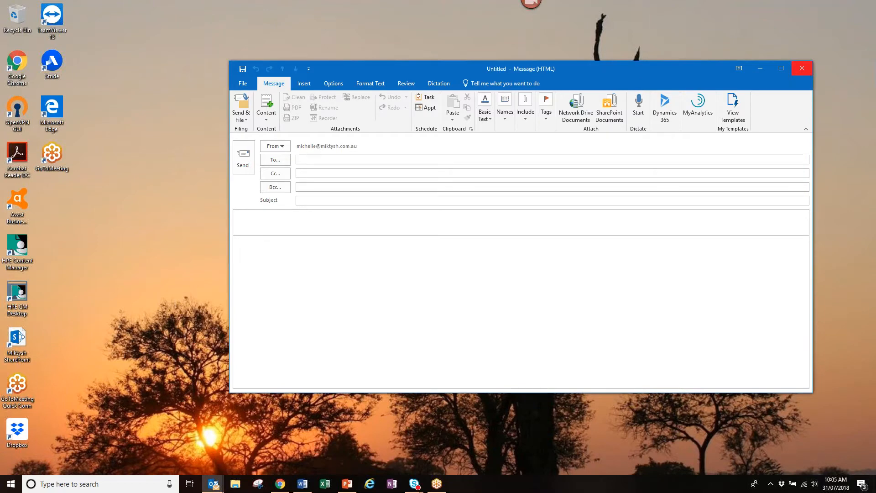
mouse_move(212, 486)
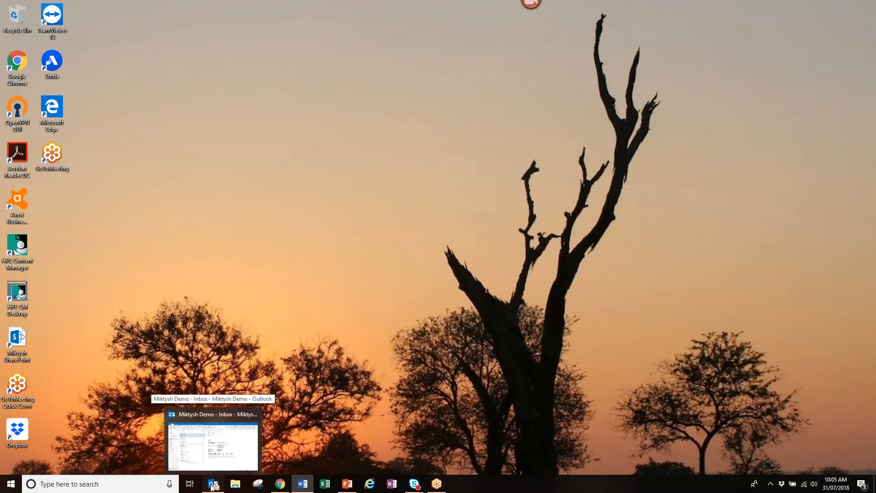
- Restore the Miktysh Demo Inbox window from the Outlook taskbar icon
left_click(212, 487)
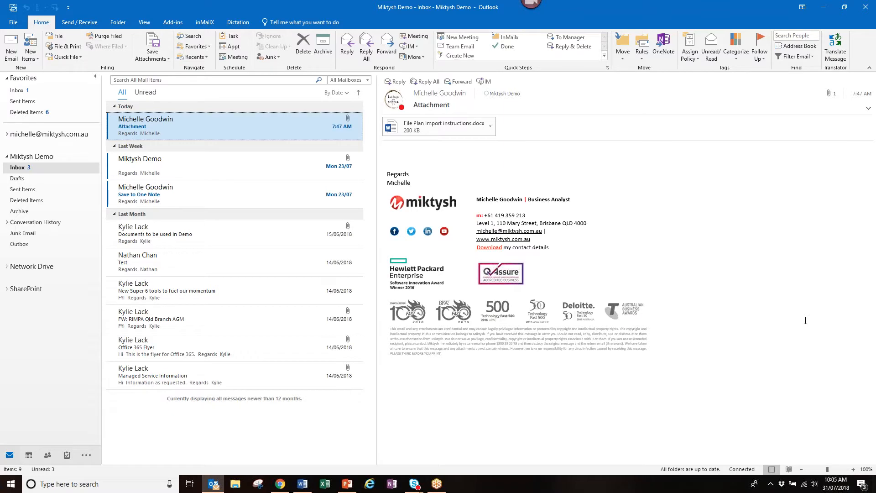
key("alt+Tab")
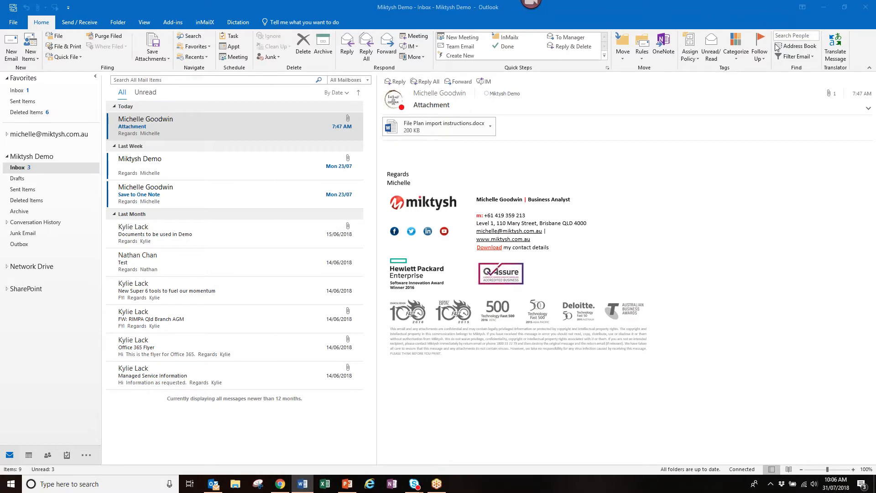
left_click(738, 63)
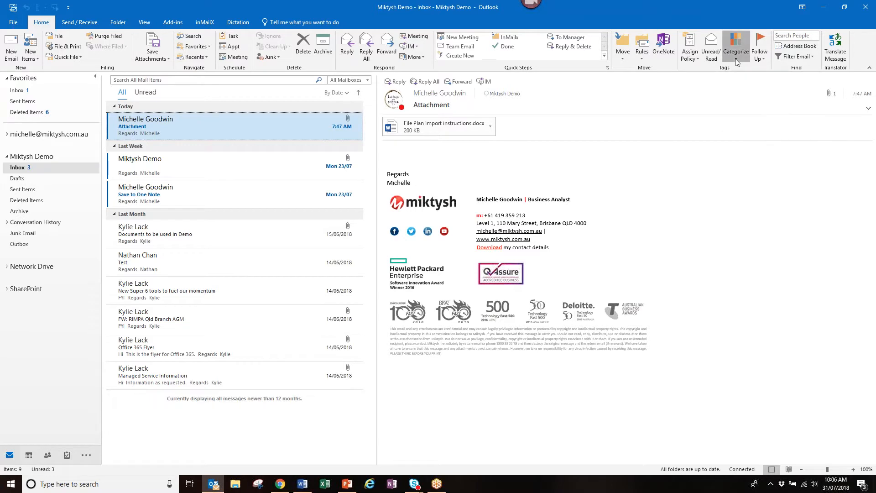
left_click(735, 59)
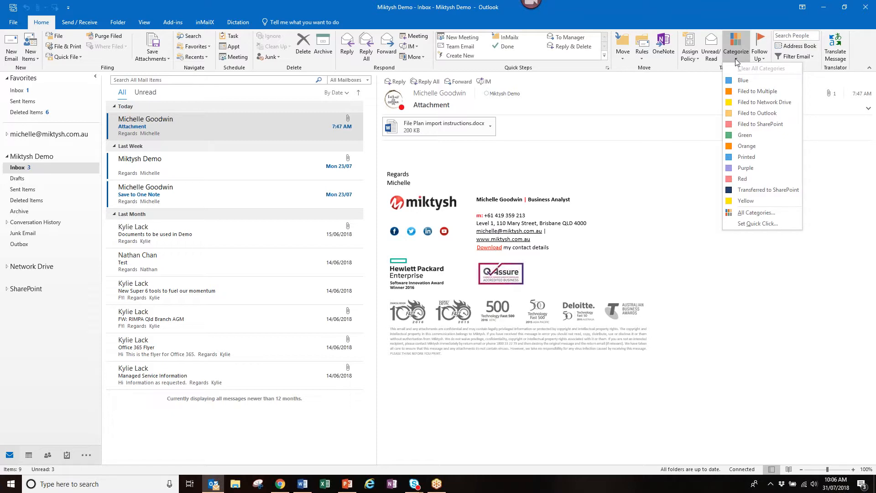
left_click(757, 223)
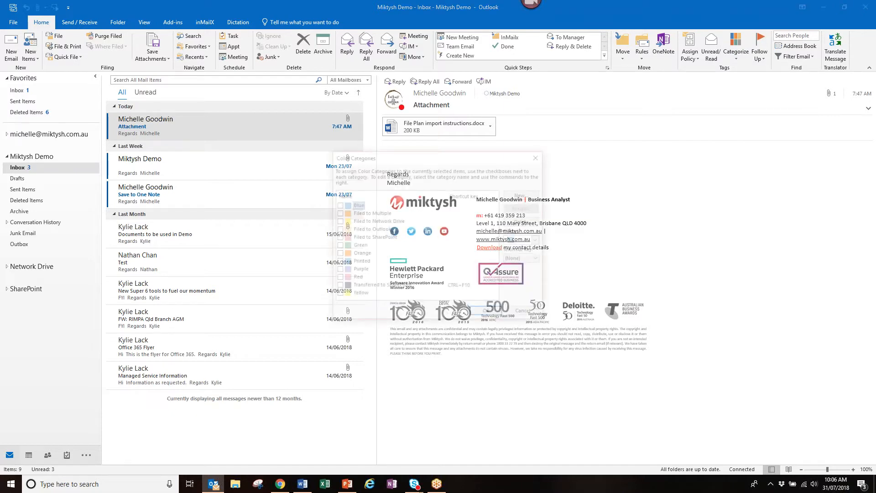
left_click(337, 205)
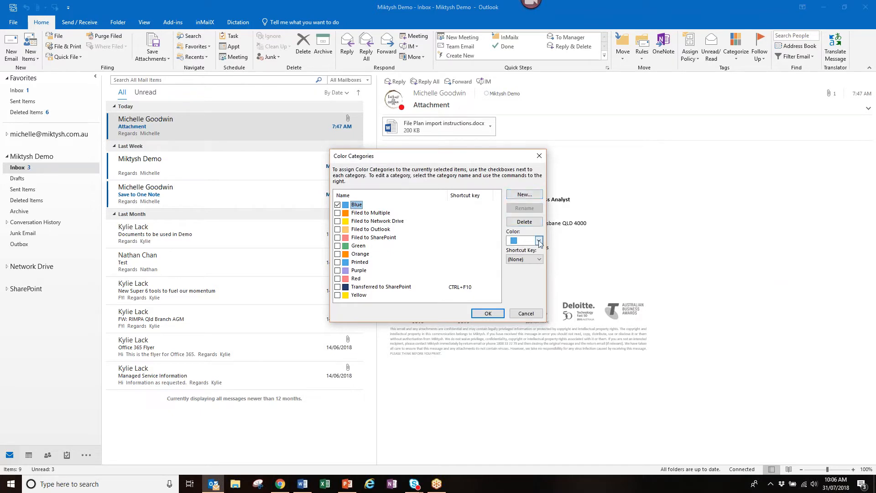
left_click(539, 240)
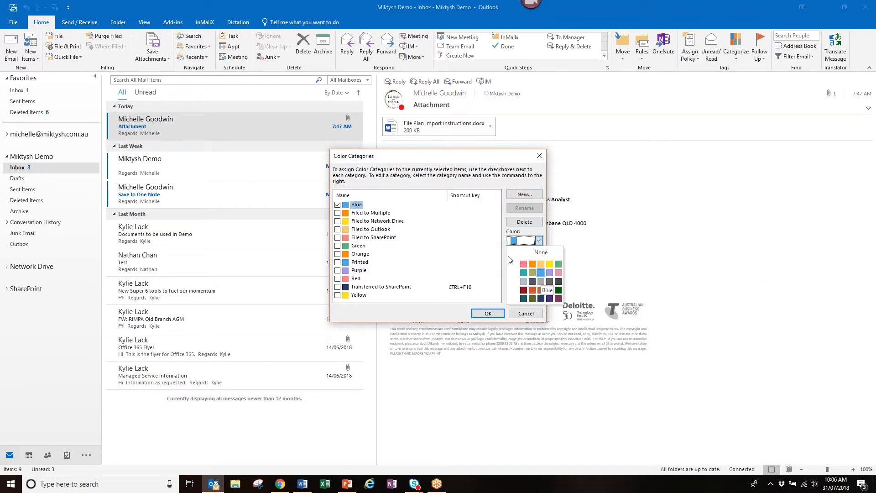
left_click(337, 205)
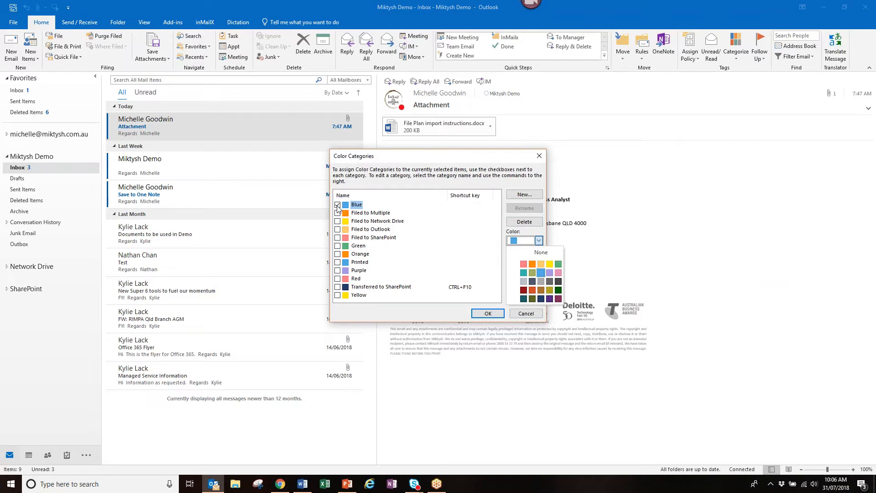
left_click(370, 213)
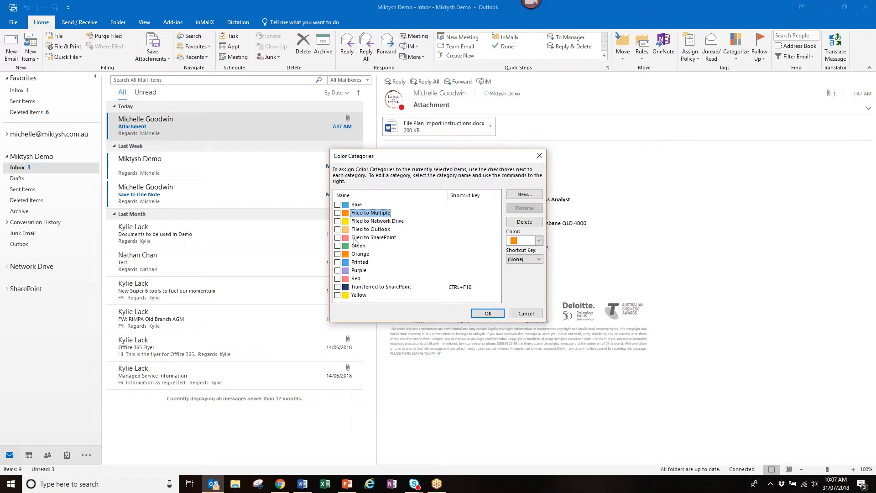
left_click(357, 204)
left_click(337, 205)
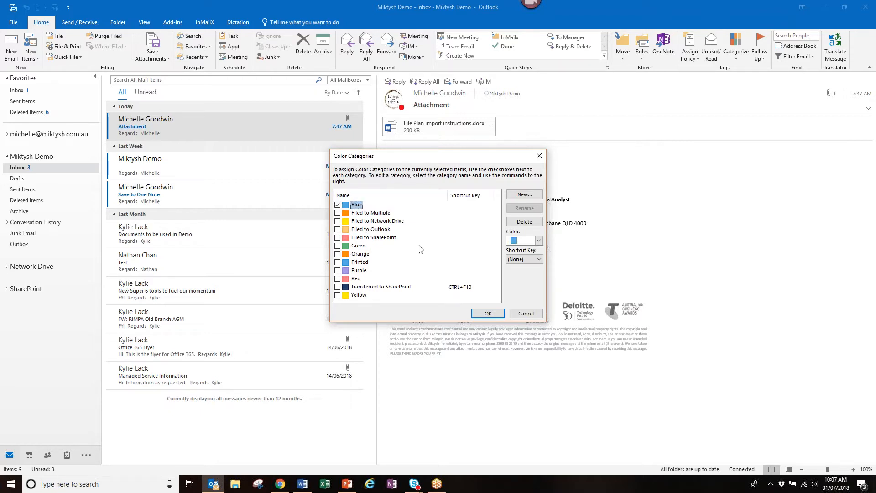
left_click(491, 314)
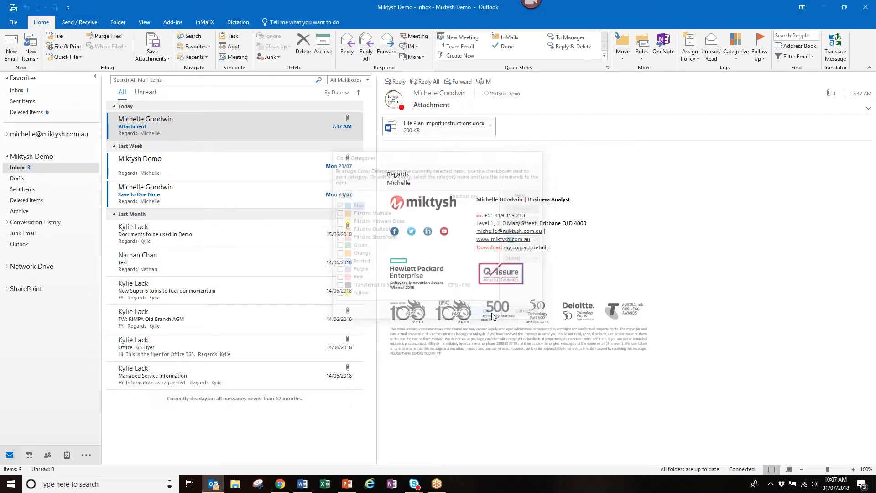
left_click(732, 61)
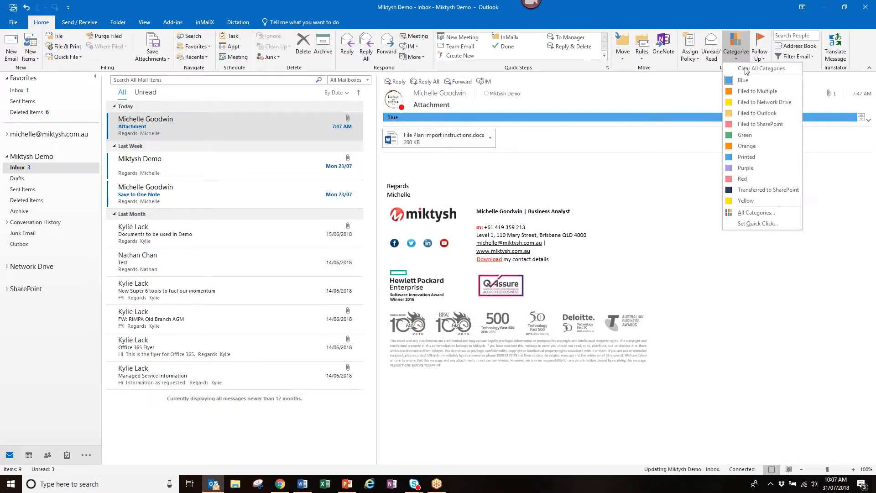
left_click(746, 82)
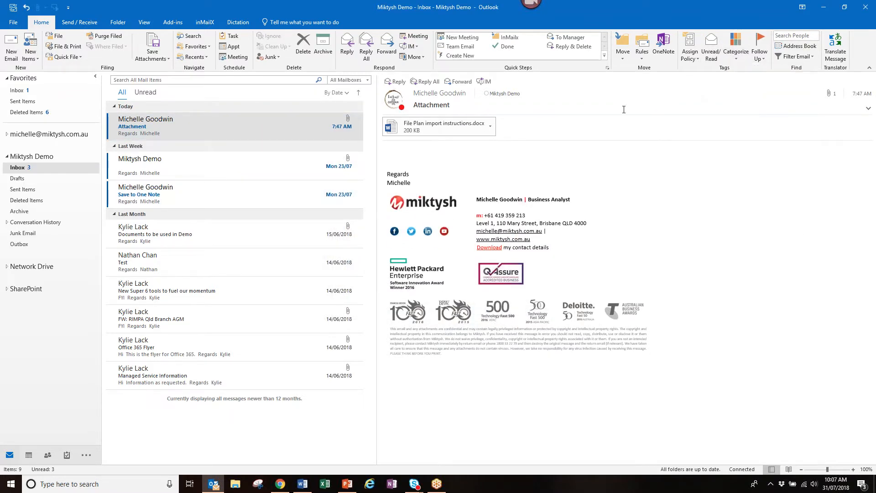
left_click(736, 51)
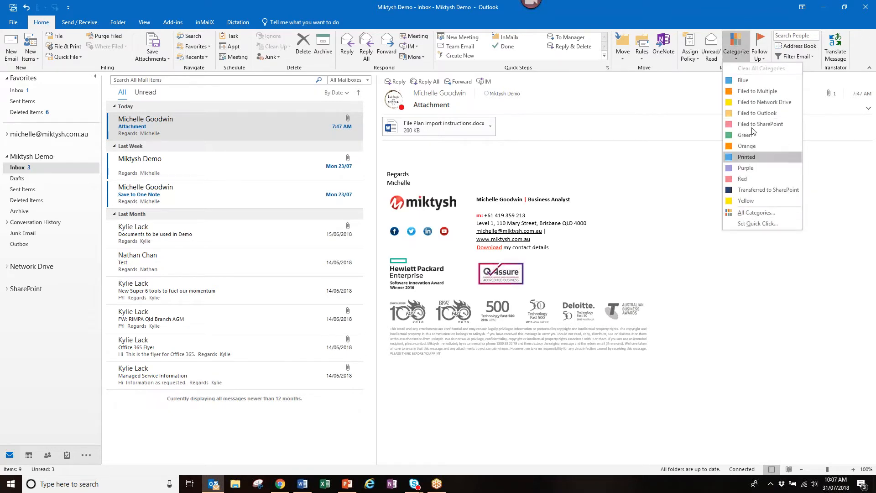
left_click(756, 212)
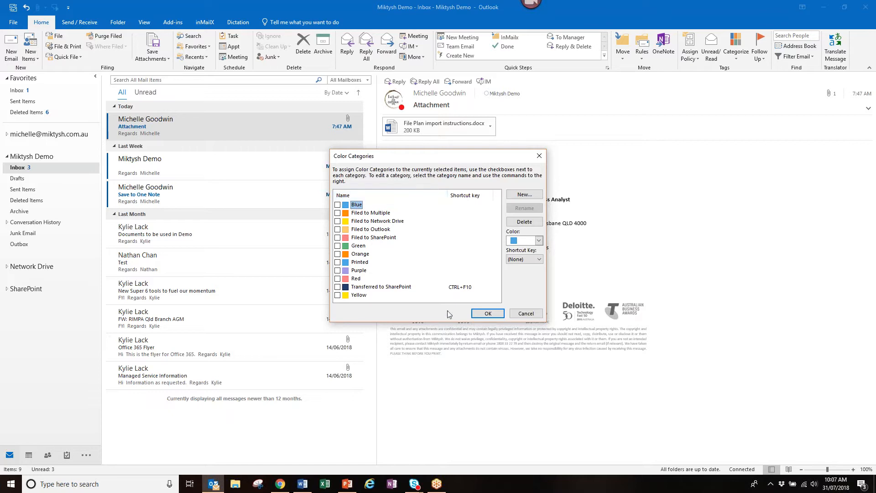
left_click(536, 315)
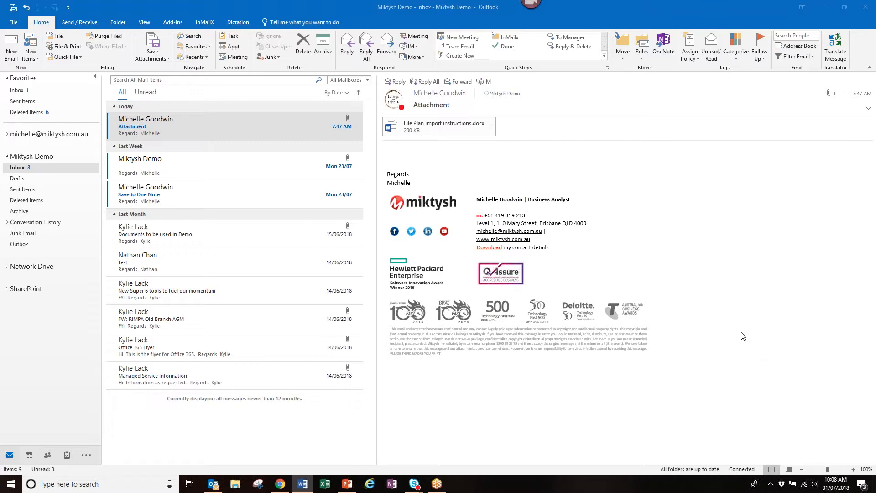
- Open Outlook Options from the File backstage, landing on the General settings page
left_click(14, 25)
left_click(14, 25)
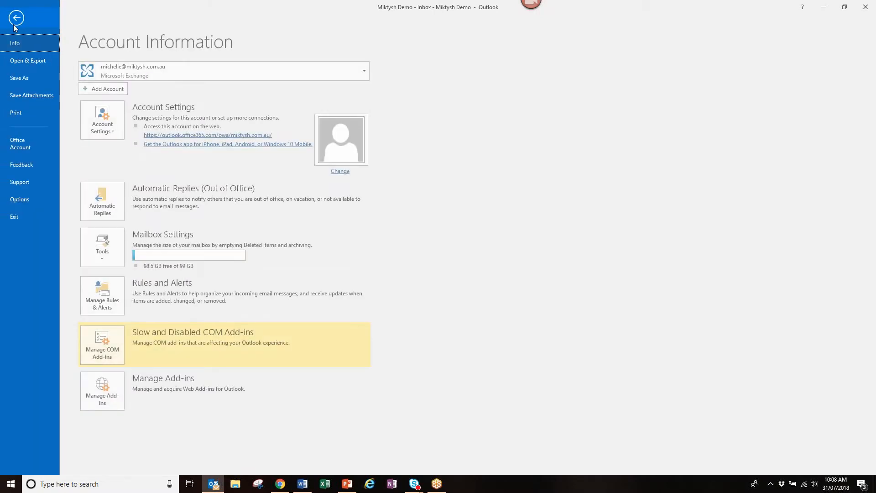
left_click(20, 201)
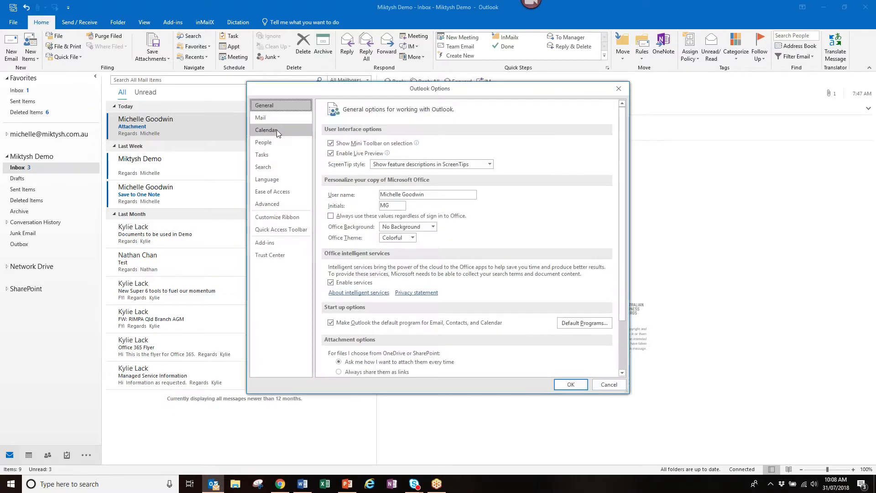
- Browse the Calendar options' time zone list, keep Brisbane, and cancel out
left_click(276, 130)
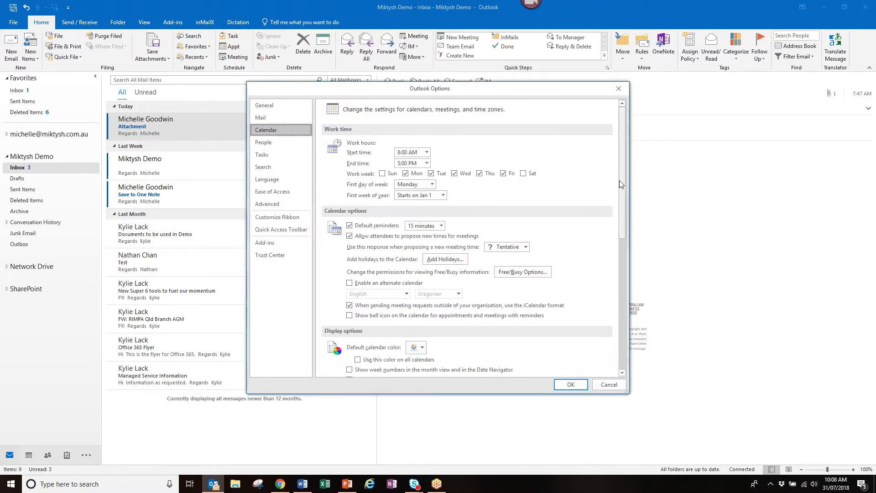
left_click_drag(621, 183, 624, 193)
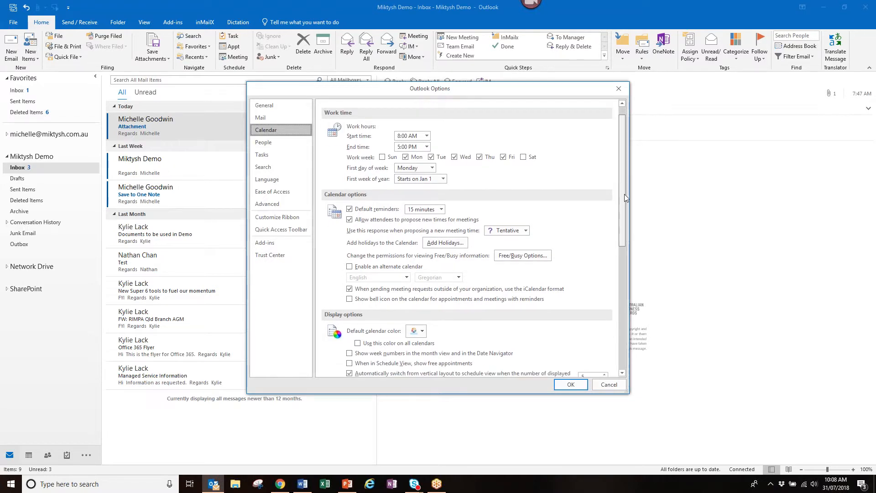
scroll(625, 203, "down", 8)
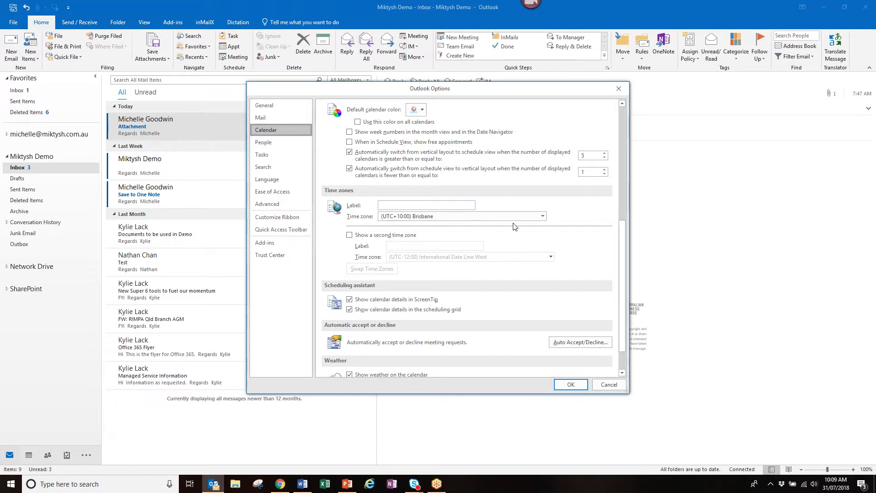
left_click(543, 216)
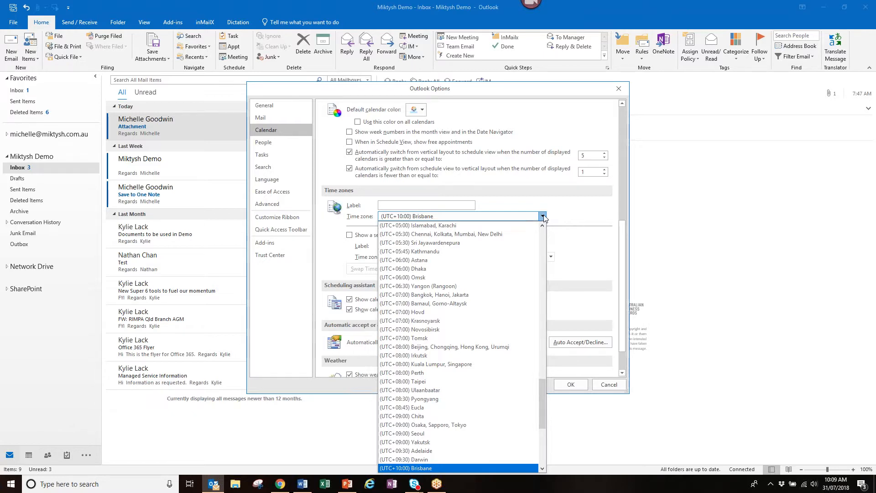
left_click(622, 388)
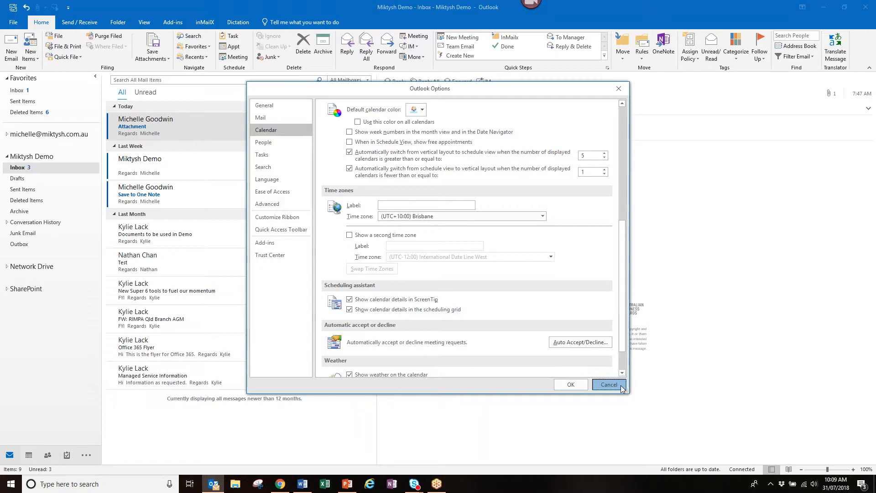
left_click(609, 385)
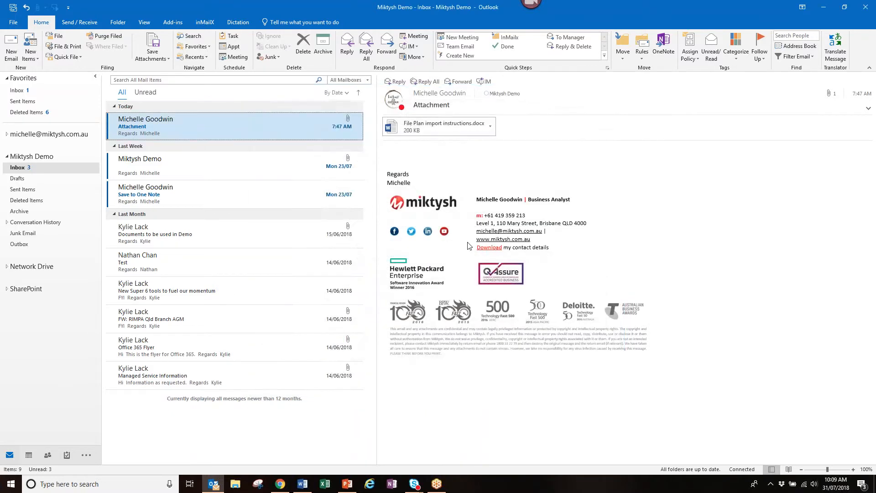
- Reopen Calendar options, enable a second time zone set to (UTC-05:00) Havana, then cancel
left_click(13, 22)
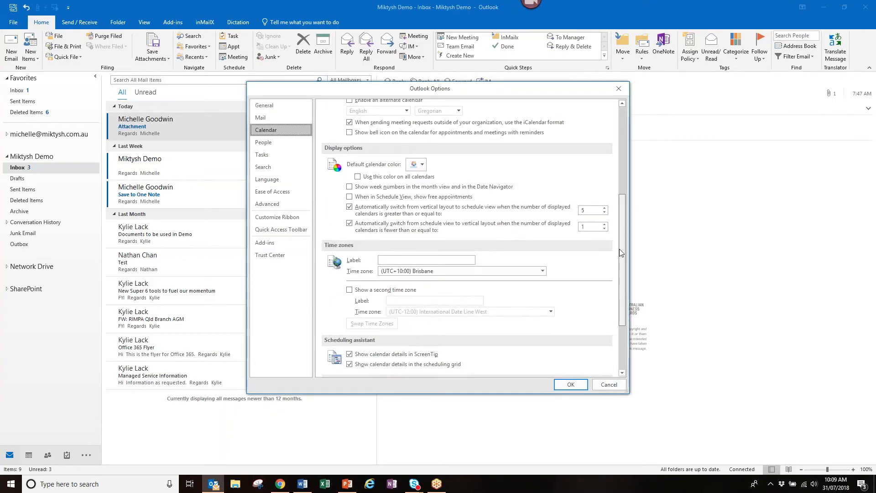
left_click_drag(619, 248, 621, 269)
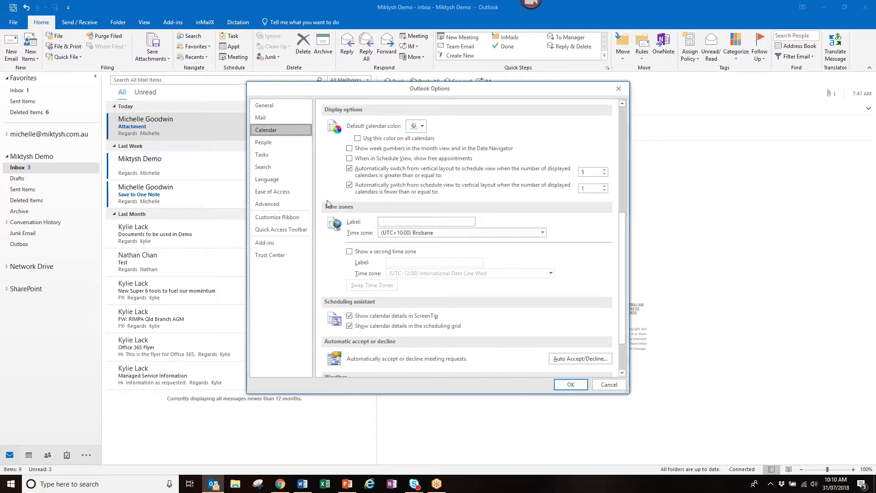
left_click(383, 221)
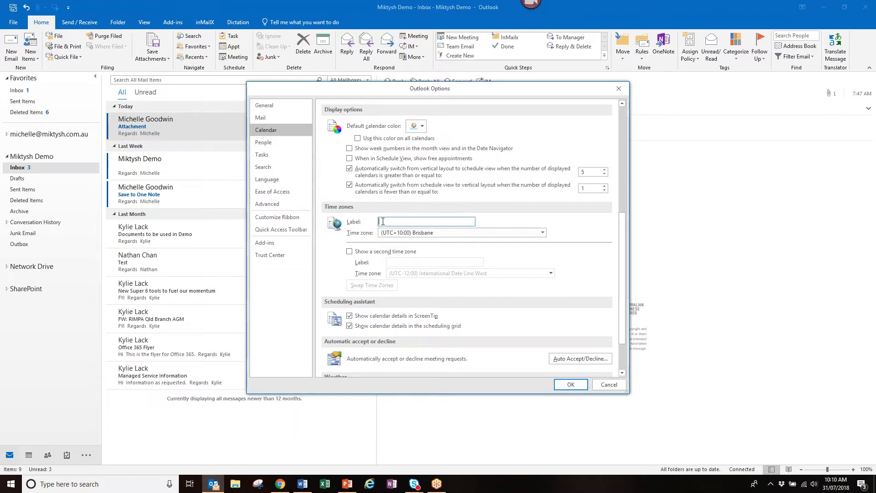
left_click(350, 252)
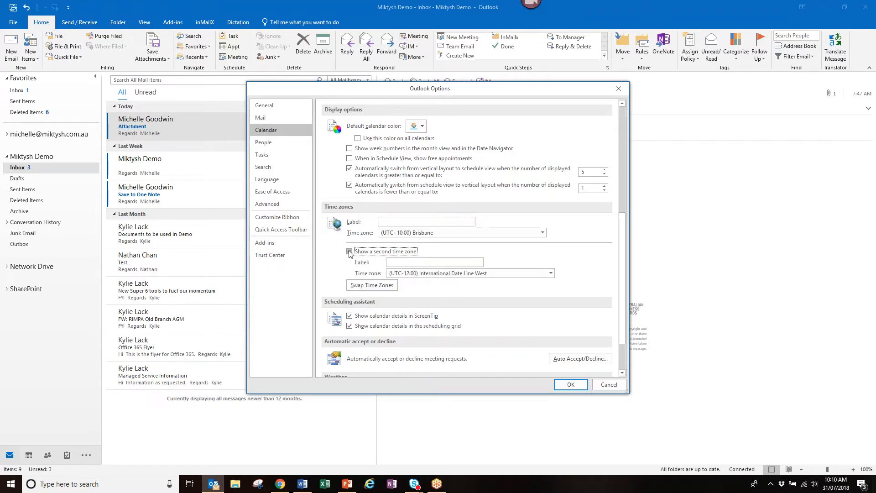
left_click(406, 261)
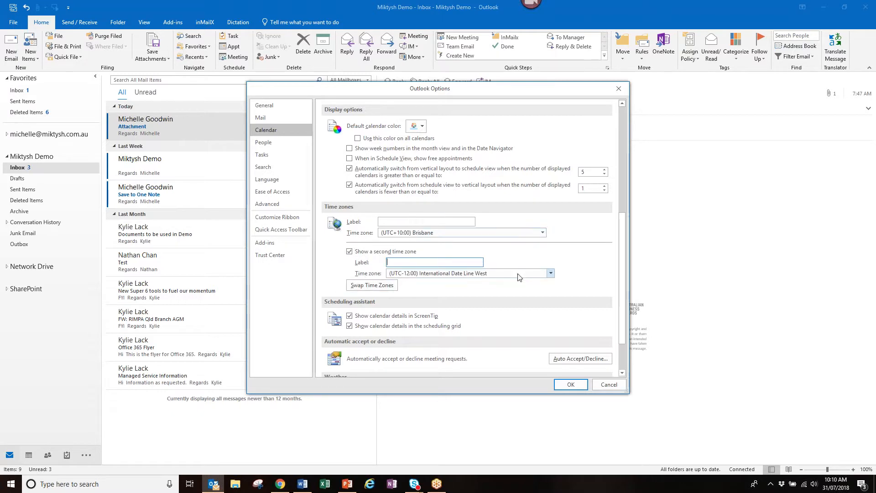
left_click(551, 273)
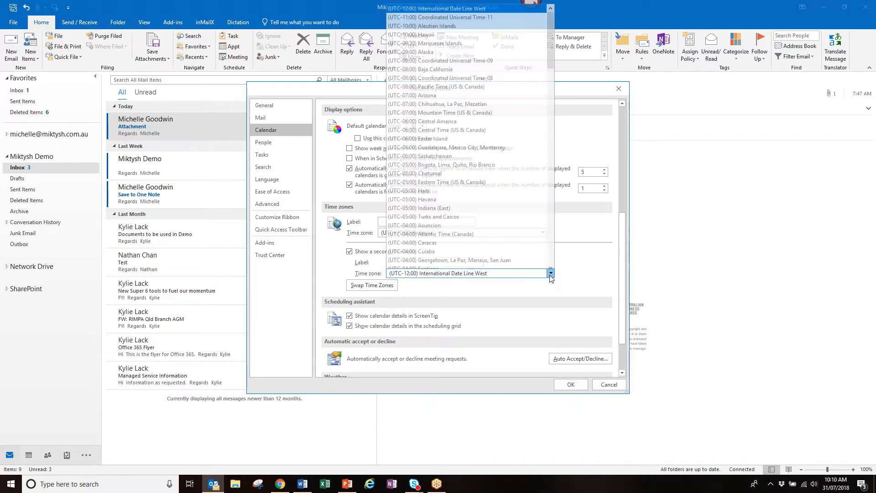
left_click(412, 199)
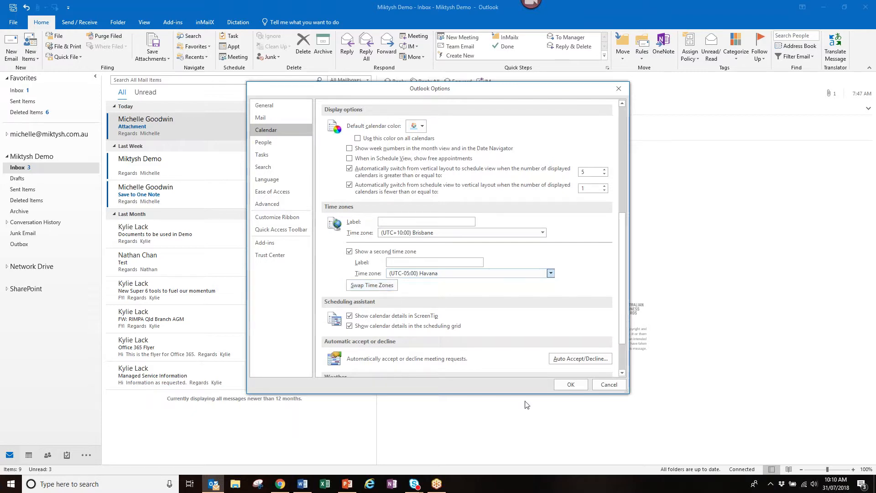
left_click(609, 384)
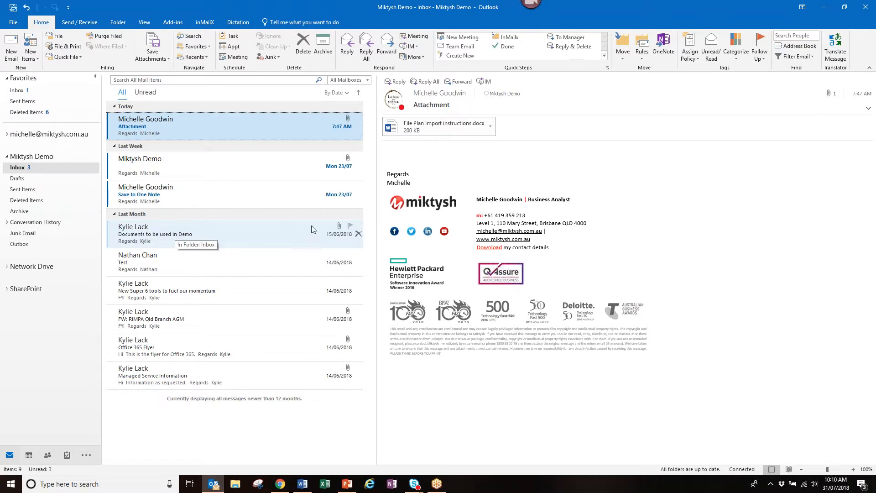
- Flag the Documents to be used in Demo message, then clear its follow-up flag
left_click(350, 227)
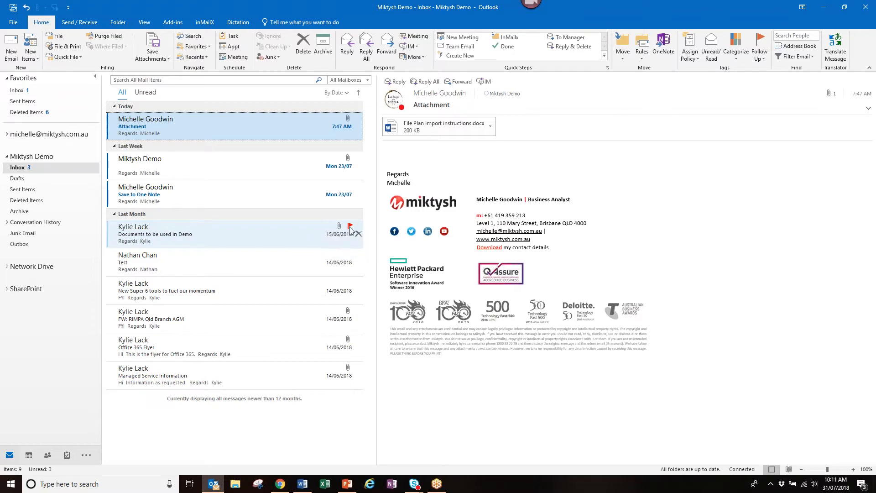
left_click(350, 228)
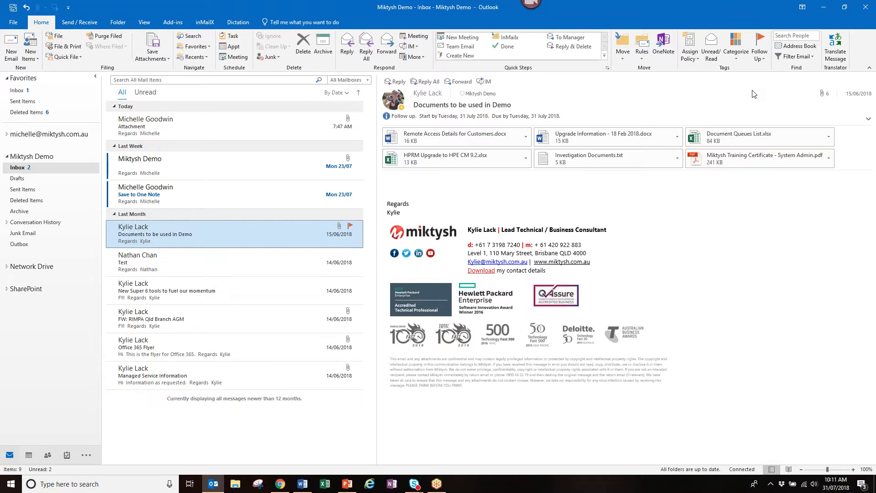
left_click(764, 58)
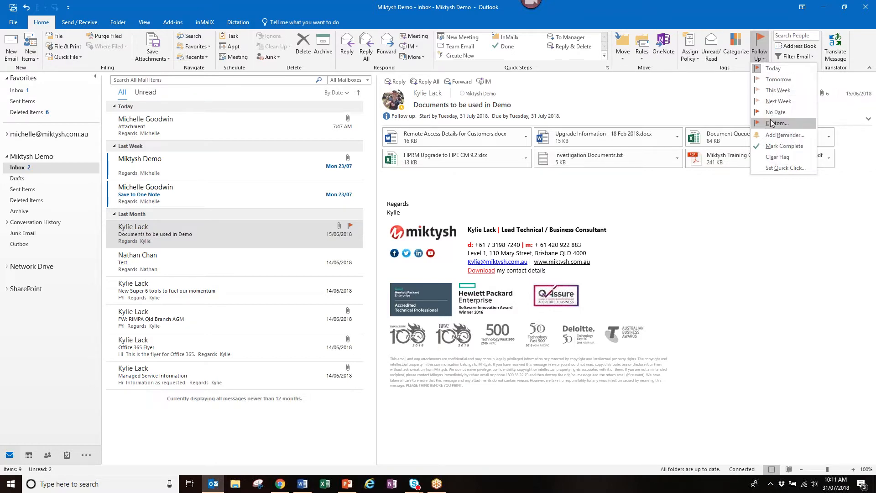
left_click(781, 157)
mouse_move(350, 228)
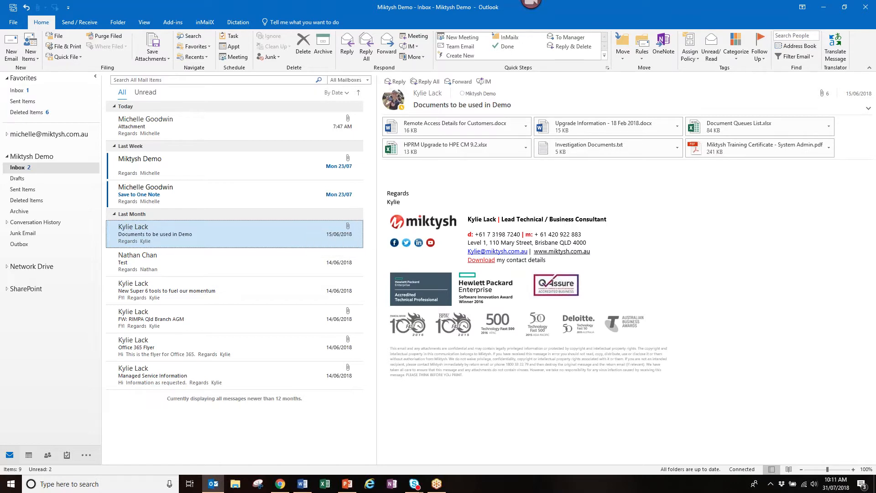
left_click(764, 62)
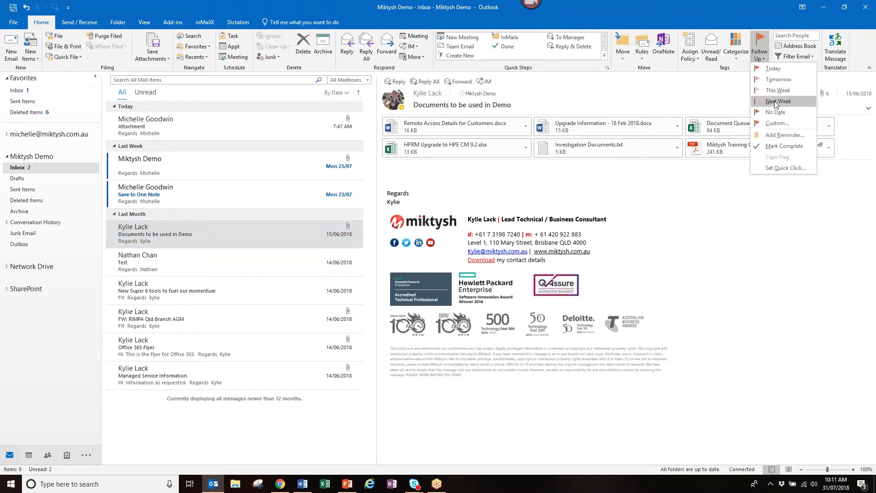
- Give the message a Next Week follow-up flag, then clear the flag
left_click(775, 101)
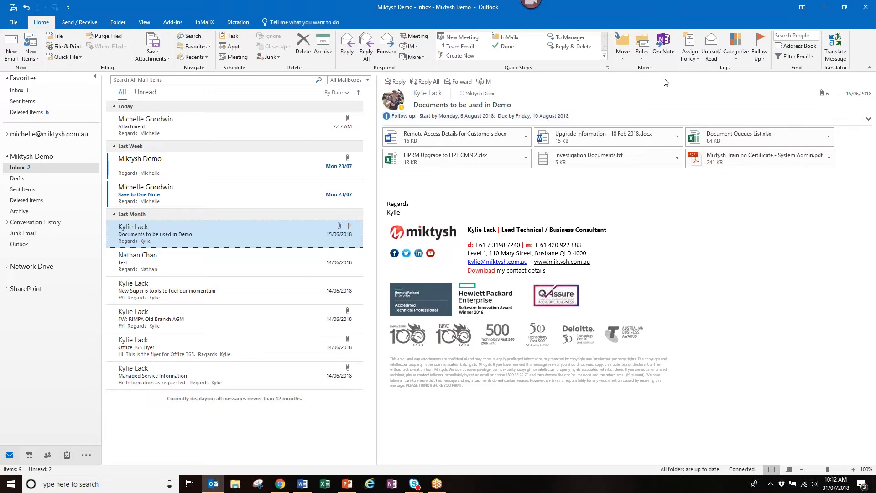
left_click(765, 59)
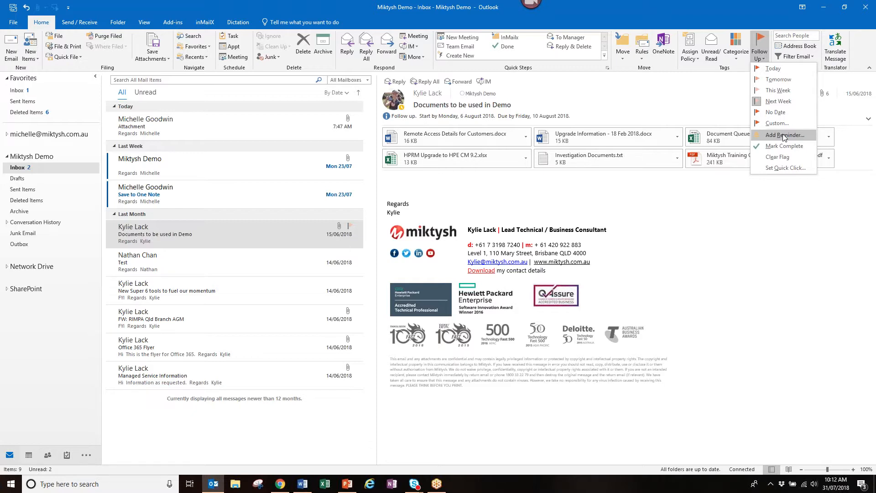
left_click(787, 159)
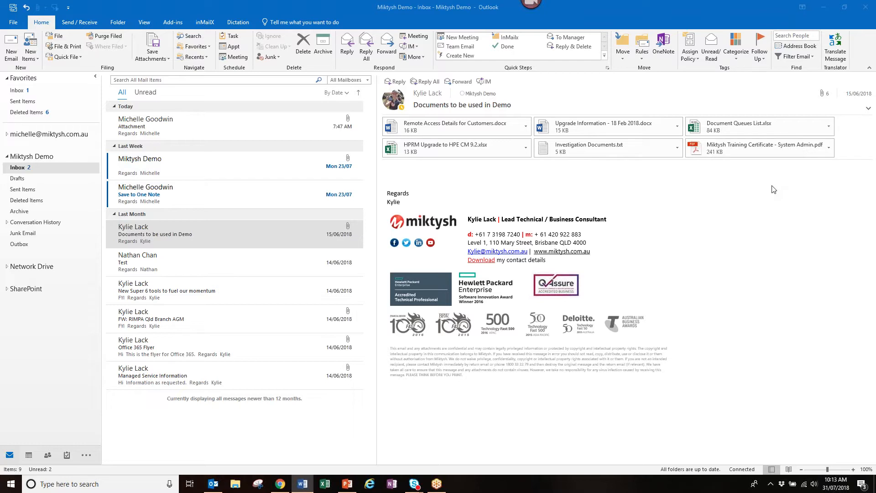
- Write a new email to the suggested colleague with subject 'Delayed sending', maximized, showing Options
left_click(12, 49)
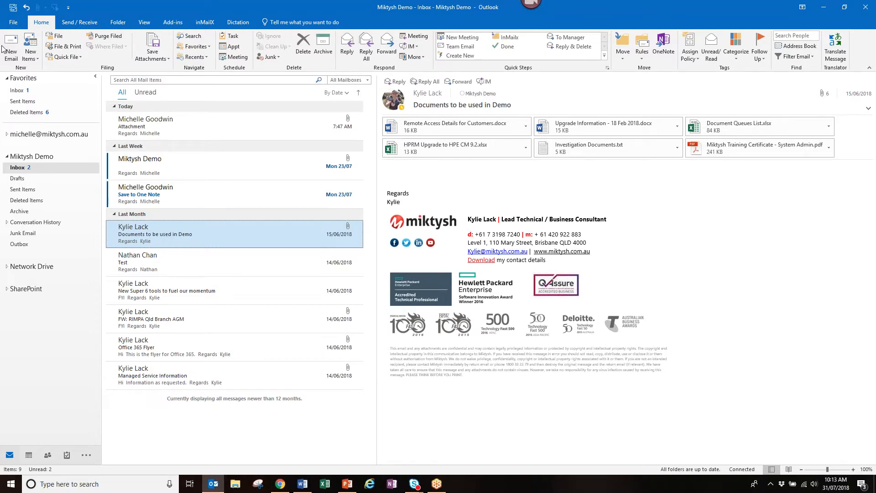
left_click(11, 49)
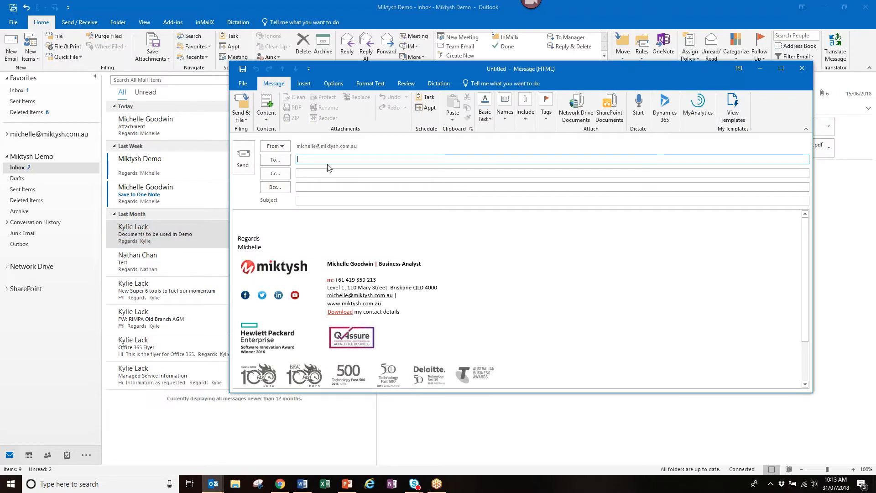
type("harmon")
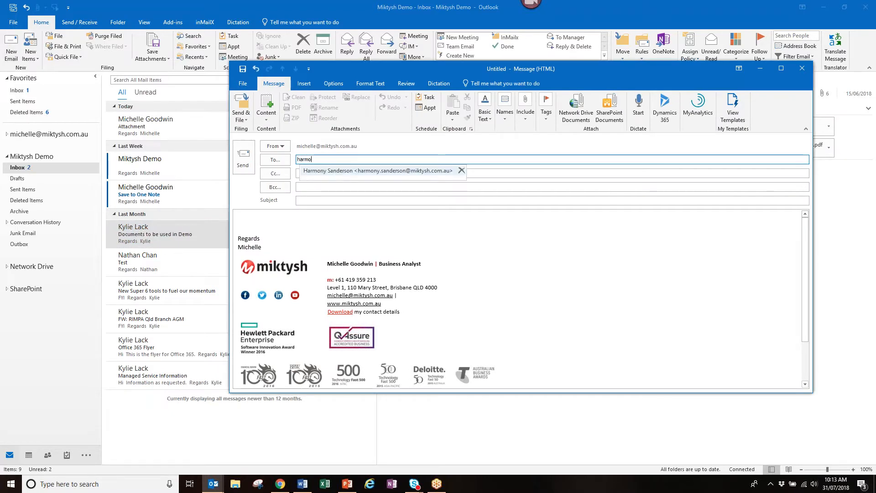
key("Tab")
key("Tab")
key("Tab")
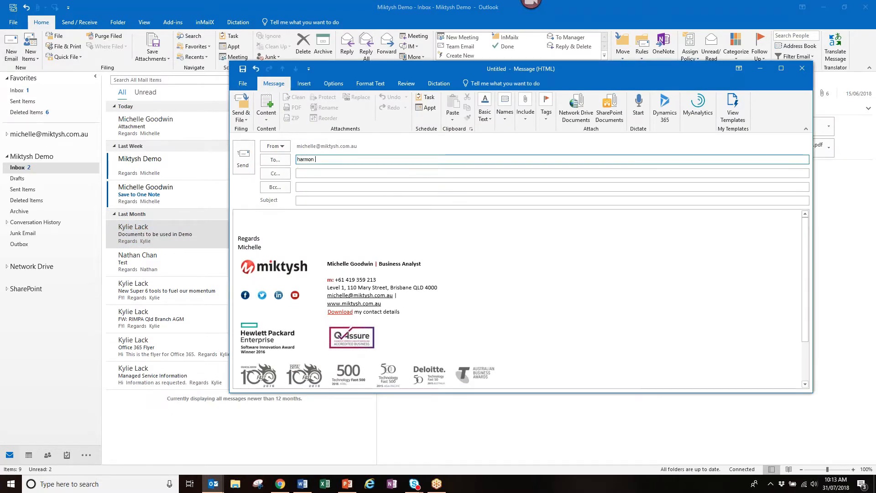
type("Delayed")
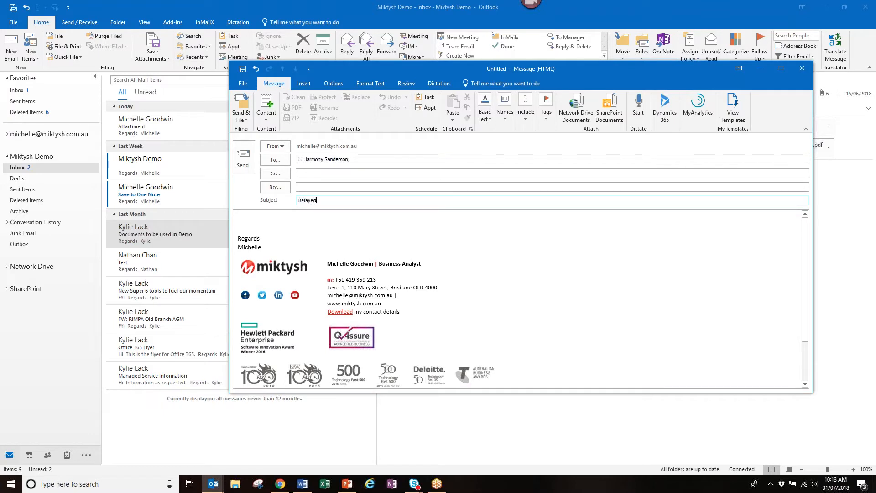
type(" sending")
left_click(781, 68)
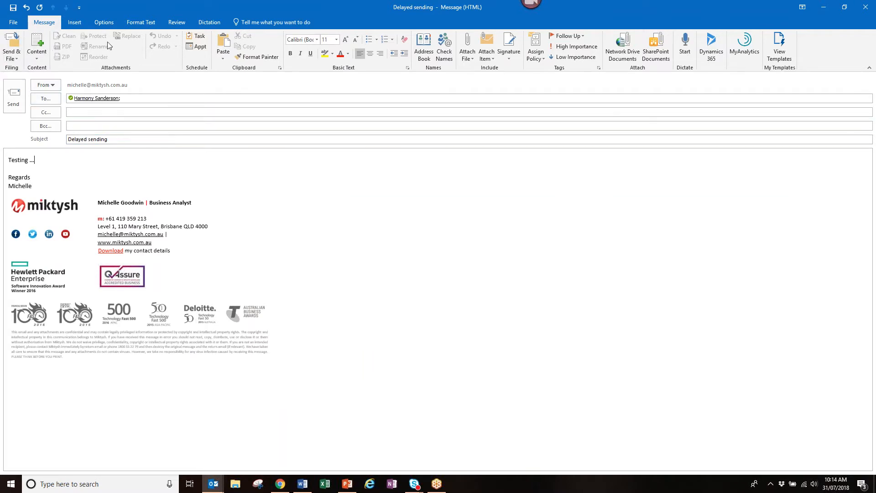
left_click(104, 24)
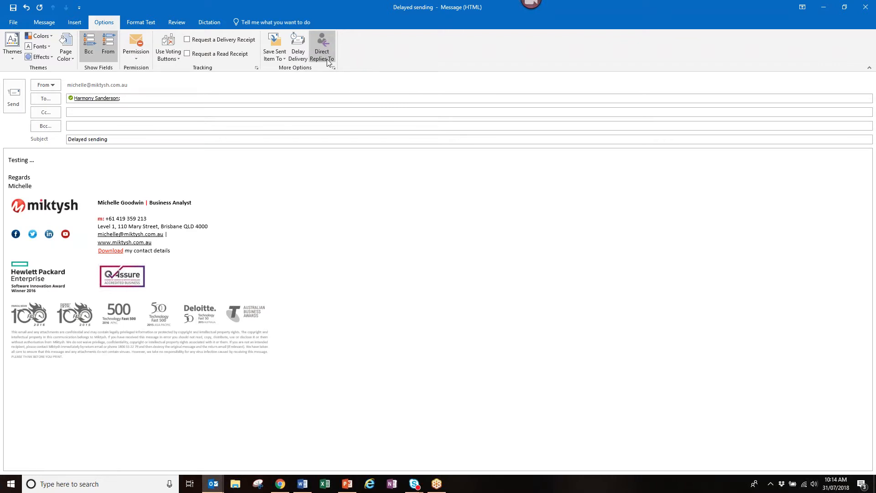
- Set Do not deliver before 31/07/2018 5:00 PM, then send the message
left_click(303, 60)
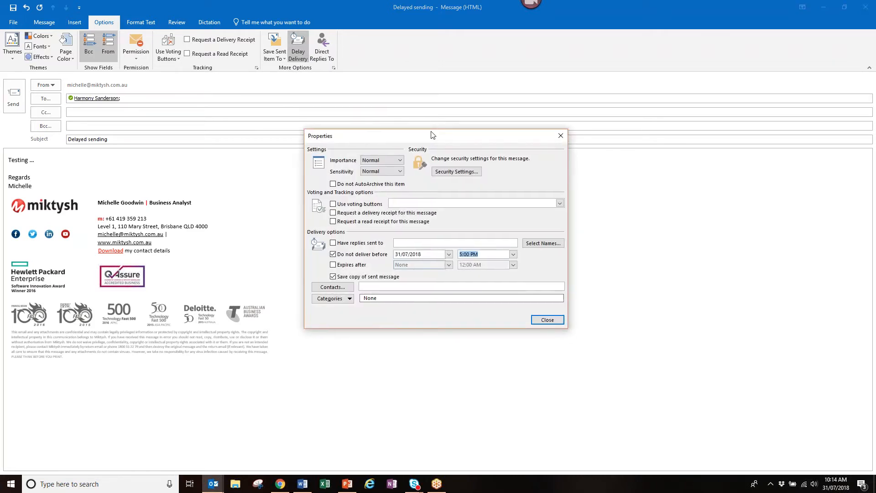
left_click_drag(429, 133, 417, 109)
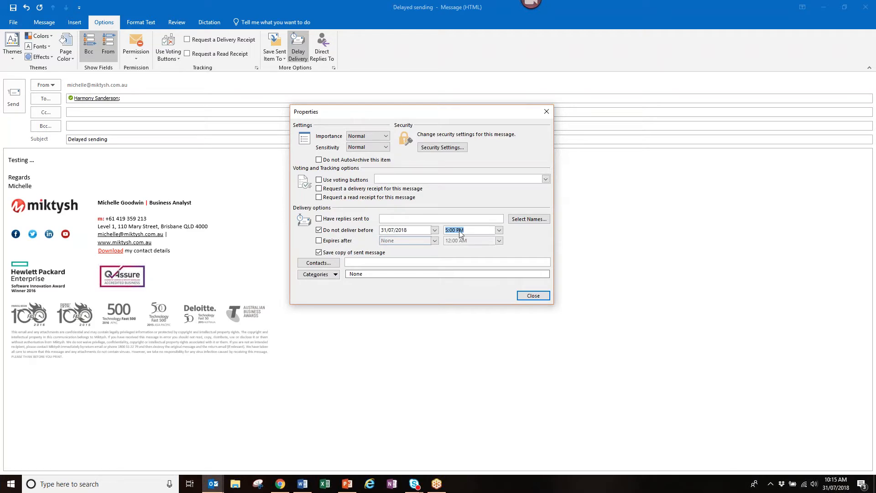
left_click(541, 296)
left_click(13, 97)
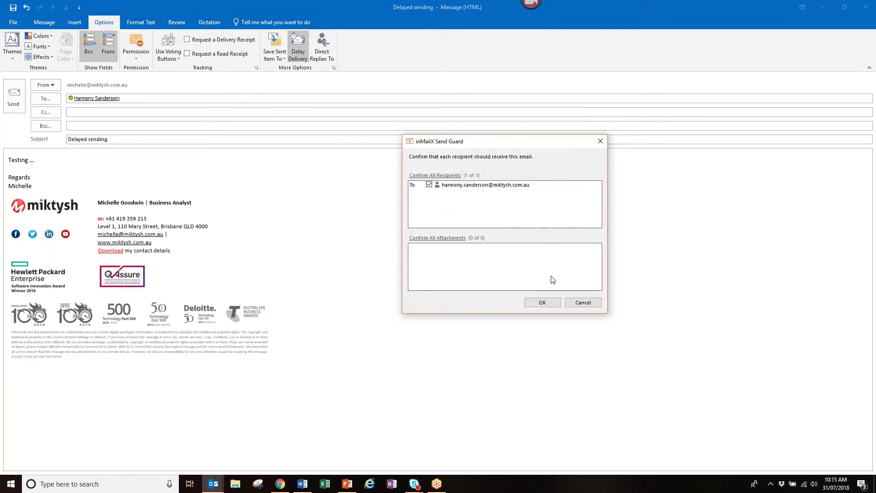
- Confirm the send in Send Guard, then start a new email to the colleague titled 'Send Replies to ........'
left_click(544, 303)
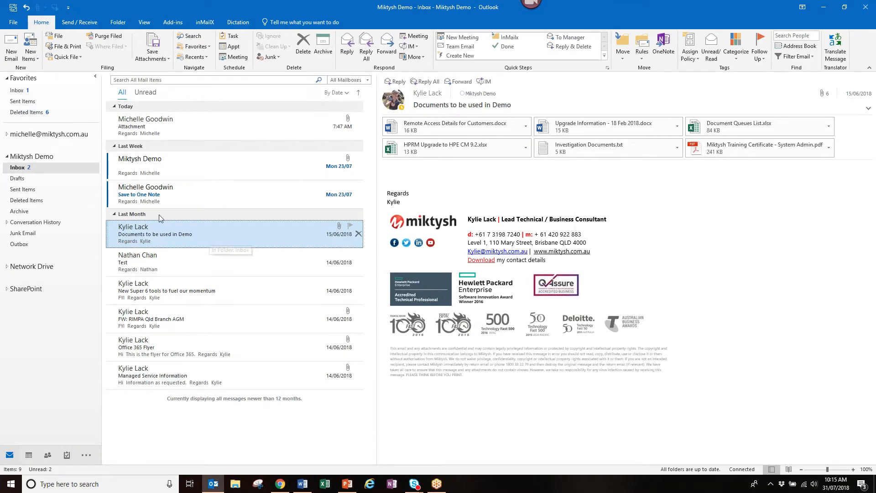
left_click(10, 52)
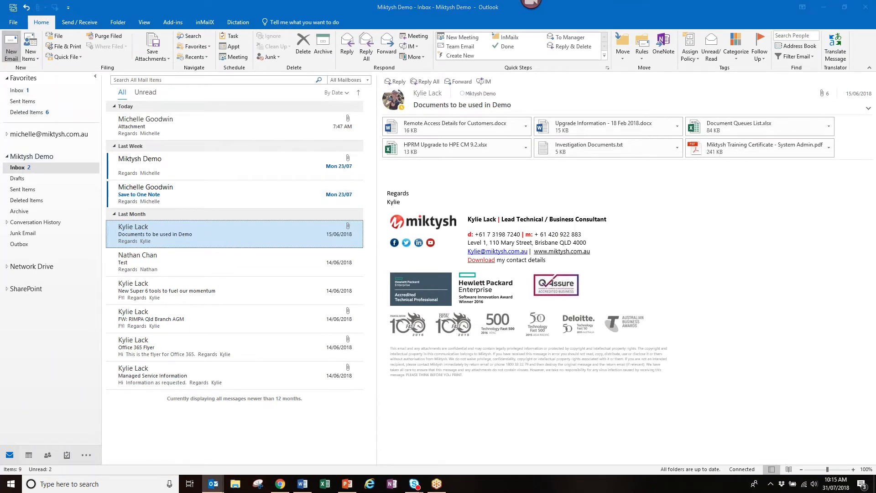
type("har")
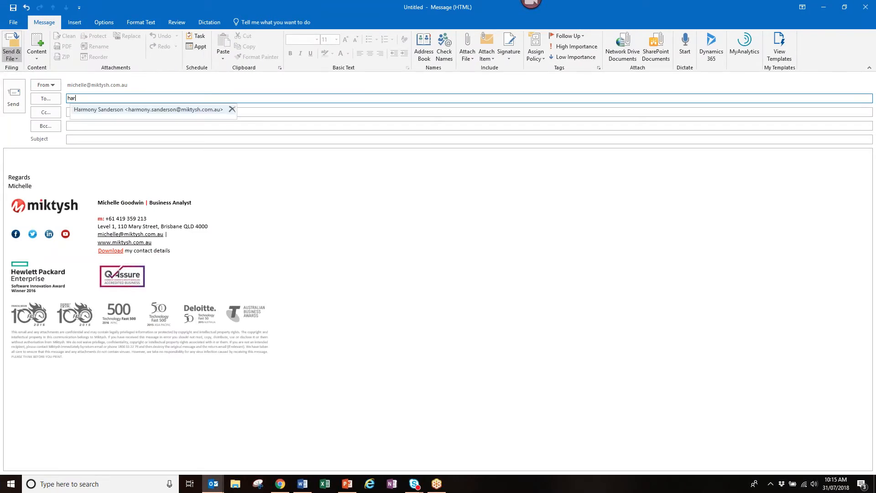
type("m")
key("Return")
key("Tab")
key("Tab")
key("Tab")
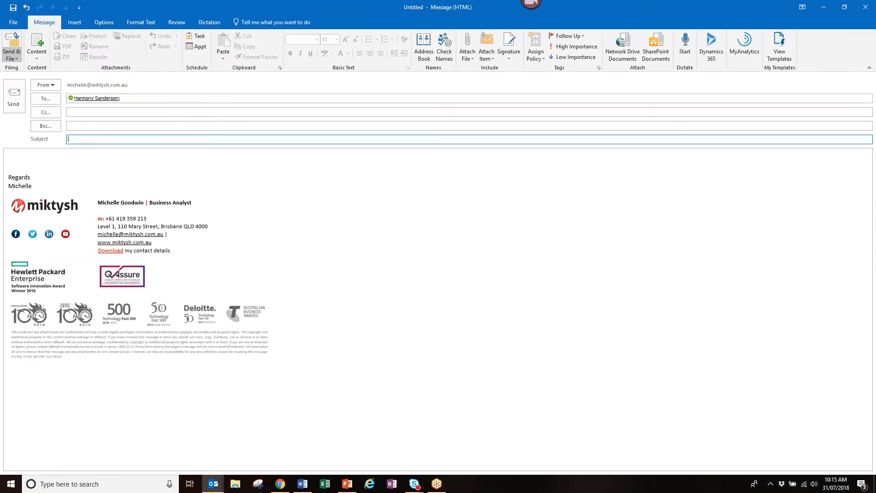
type("Send Replies to .........")
key("Tab")
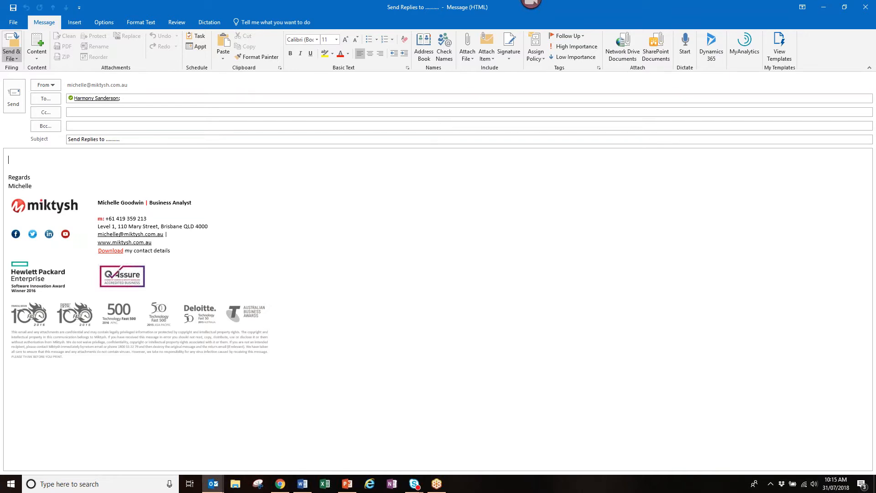
- Switch the new message window to the Options tab to show its delivery and reply settings
left_click(98, 25)
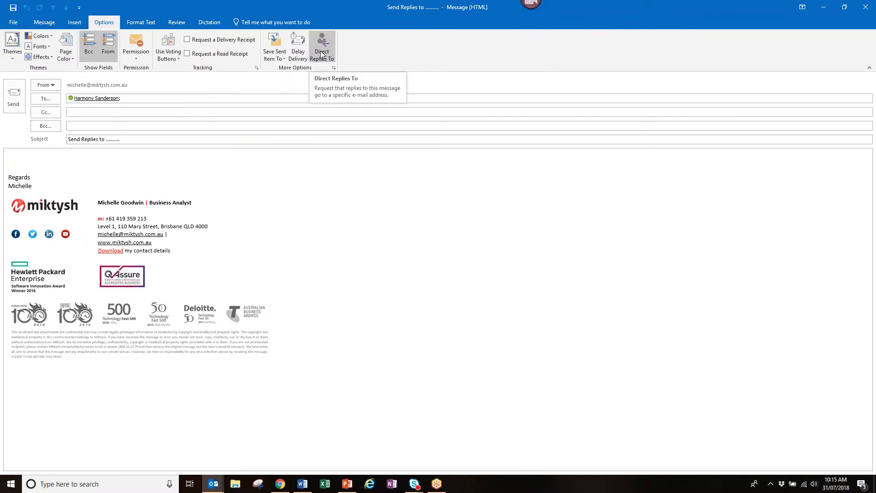
- Use Direct Replies To so replies go to the demo mailbox address instead of the sender, then close Properties
left_click(322, 54)
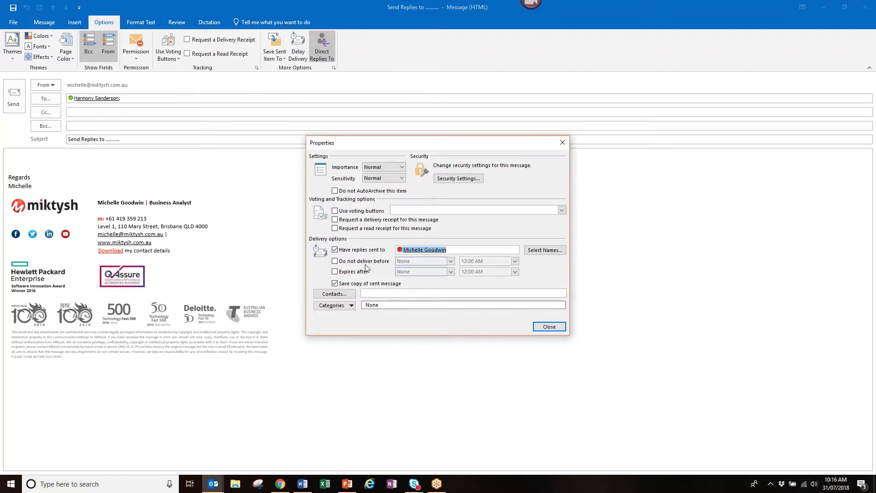
left_click(456, 249)
key("BackSpace")
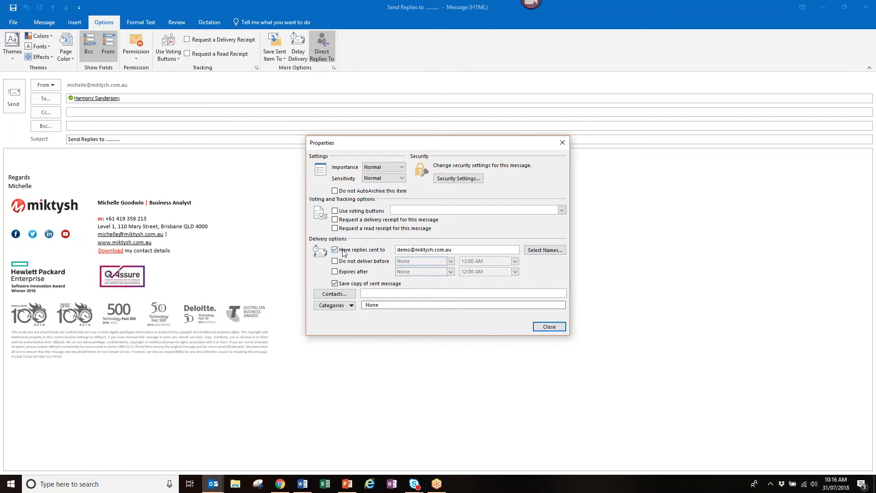
left_click(554, 329)
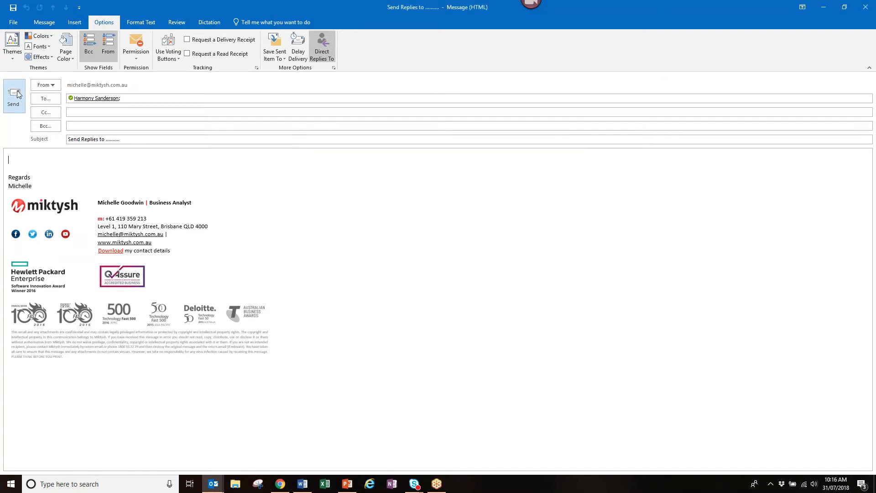
- Send the reply-redirected message, confirming it in the inMailX Send Guard prompt
left_click(17, 94)
left_click(549, 302)
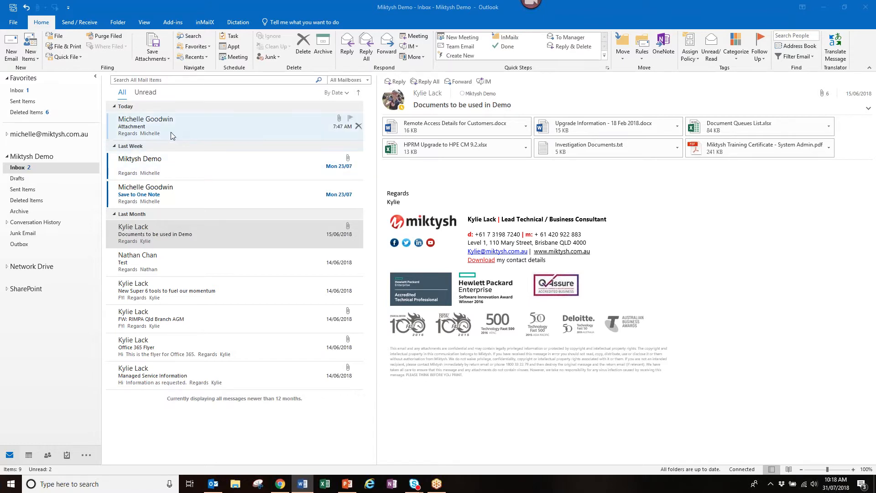
- Select the colleague's 14/06/2018 Test message so it shows in the reading pane
left_click(155, 267)
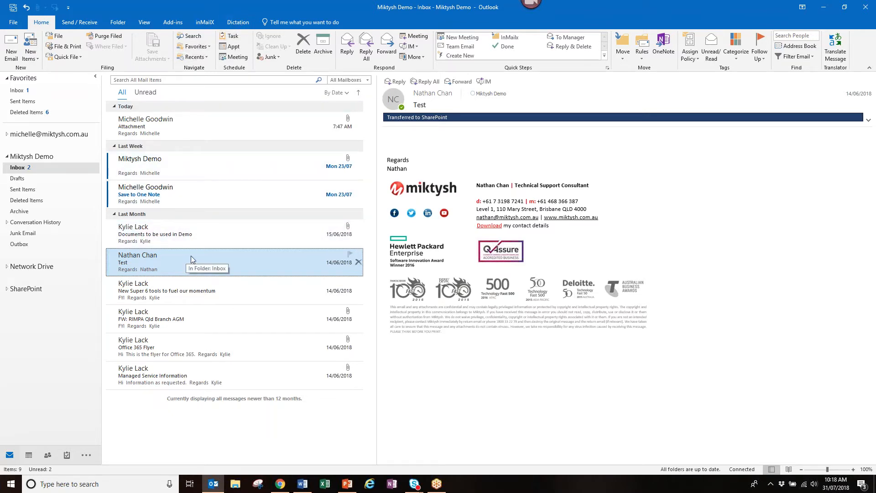
- Create a task from the Test email due Tue 31/07/2018 with an 8:00 AM reminder, and save it
left_click(237, 36)
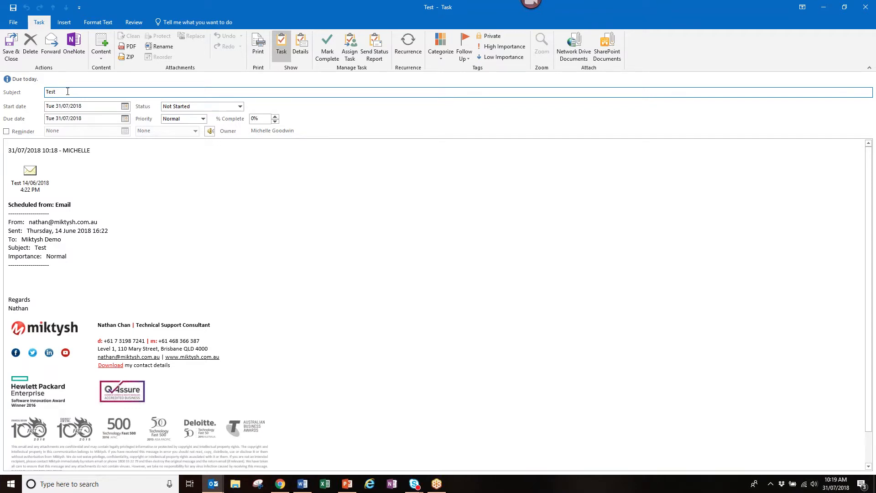
left_click(6, 131)
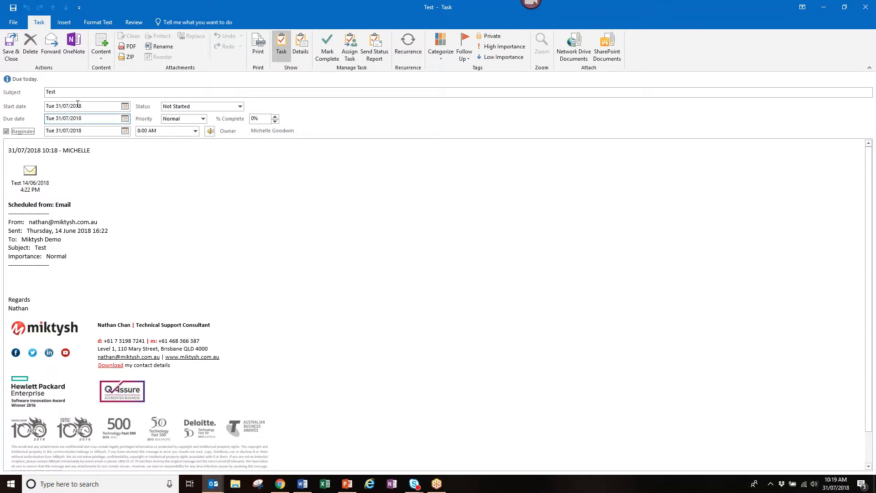
left_click(12, 51)
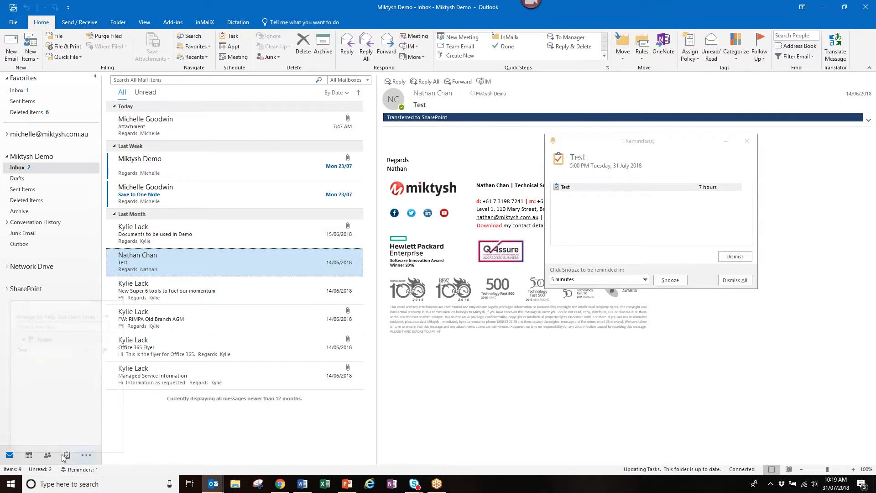
- Dismiss all pending reminders and switch to the To-Do List showing the Test task under Today
mouse_move(67, 455)
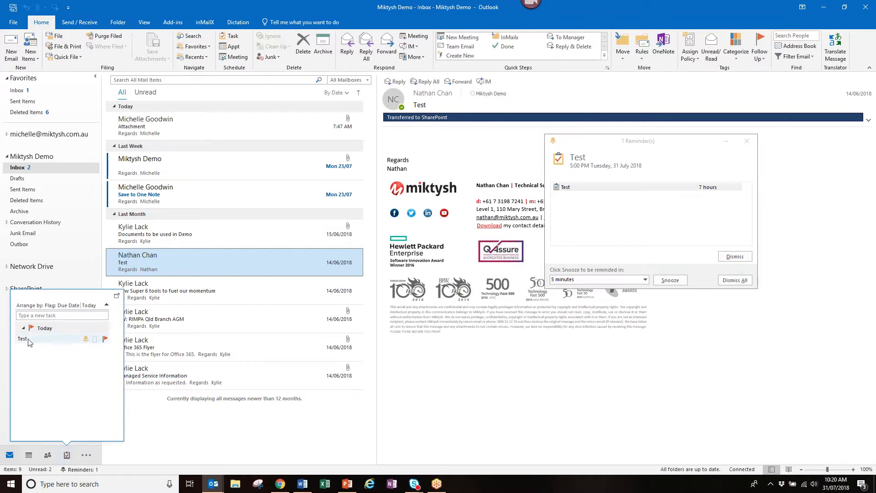
mouse_move(29, 342)
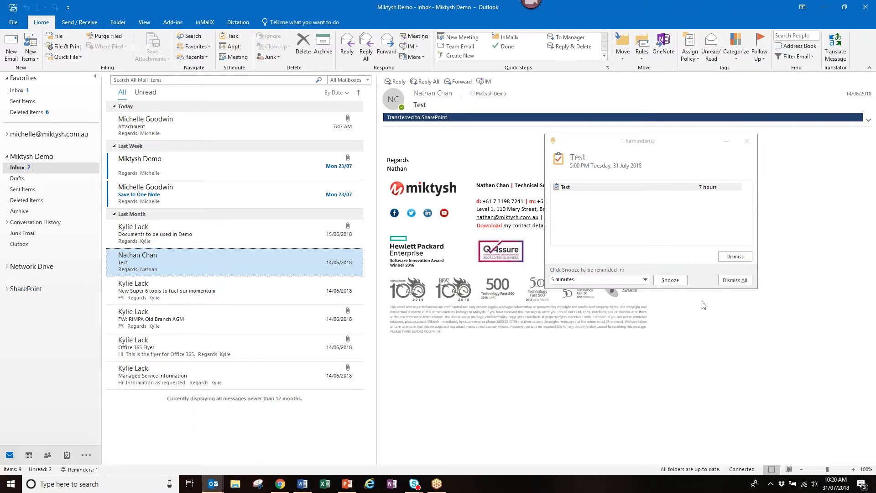
left_click(745, 283)
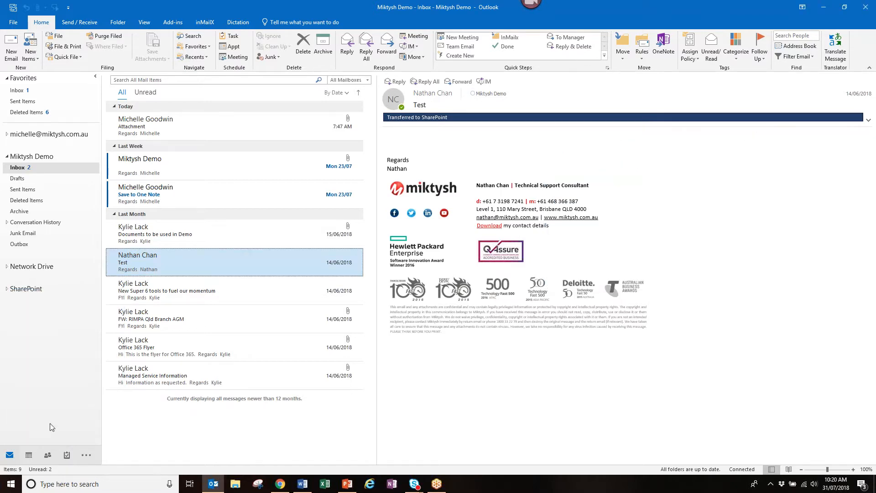
left_click(67, 455)
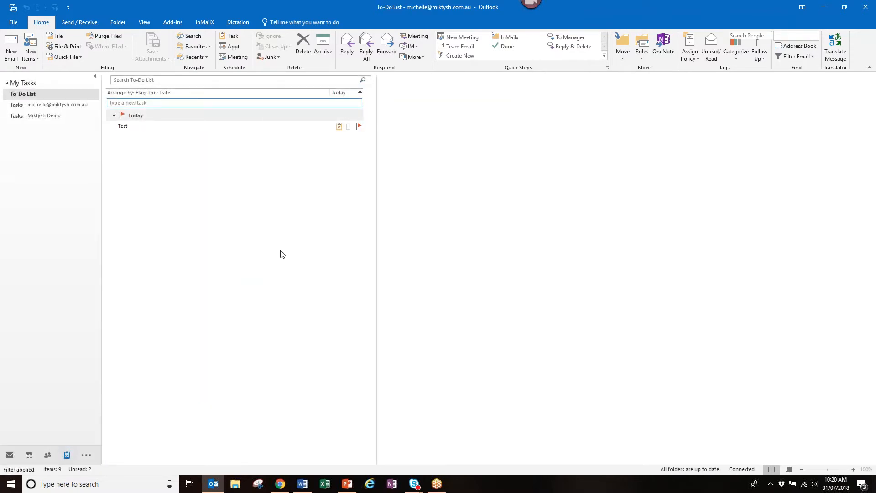
- Mark the Test task complete in the To-Do List and return to the Mail view
left_click(136, 126)
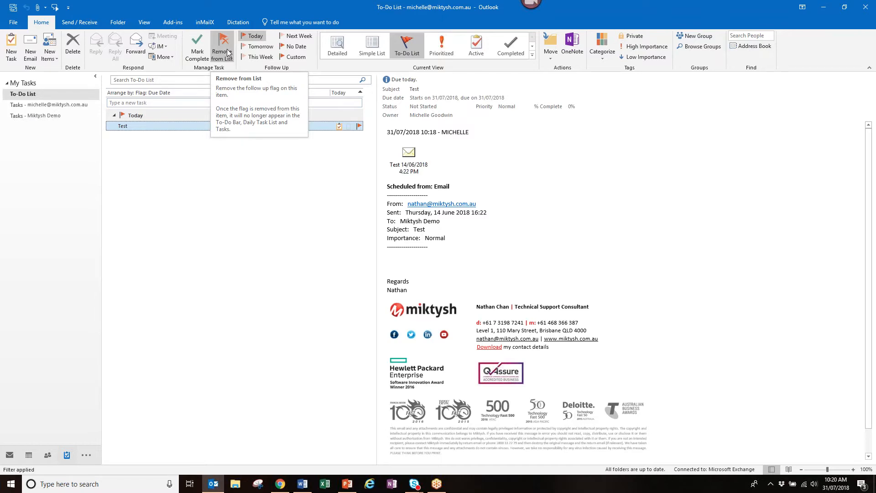
left_click(197, 60)
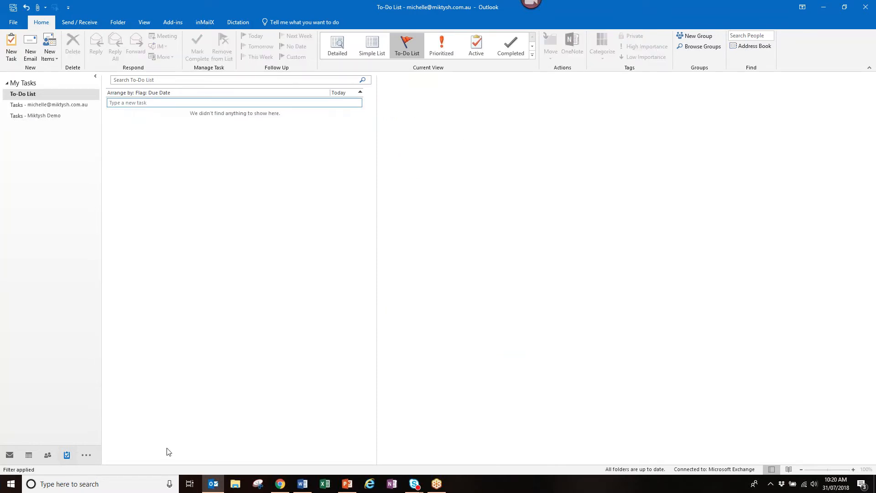
left_click(9, 457)
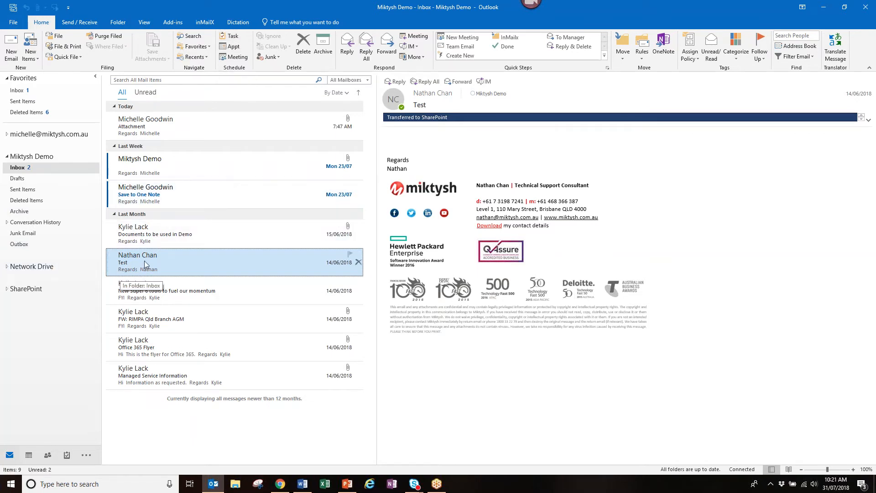
left_click_drag(144, 262, 67, 457)
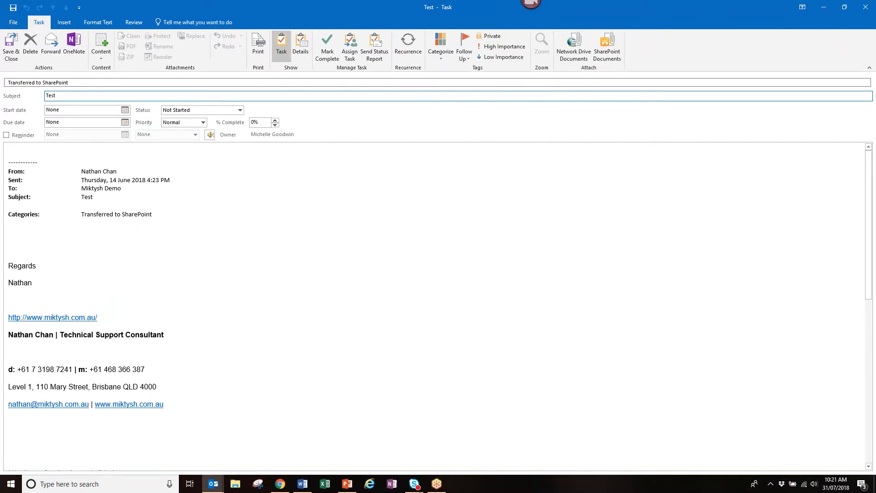
left_click(32, 232)
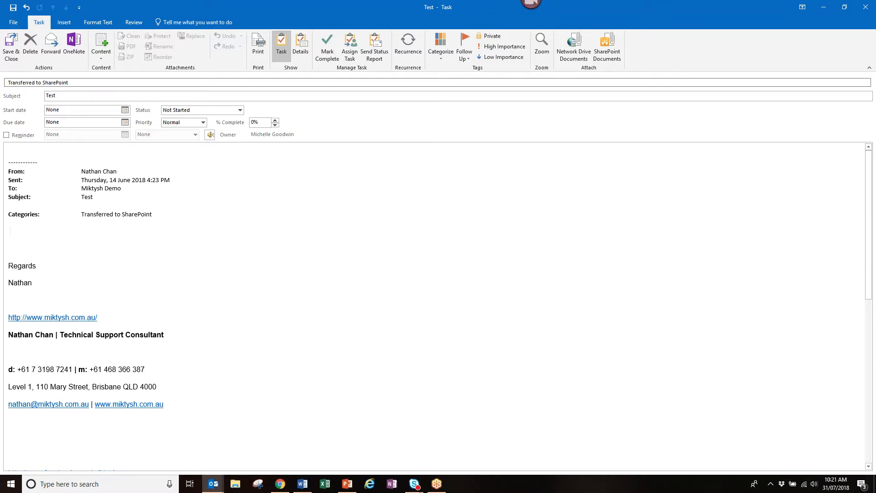
key("alt+Tab")
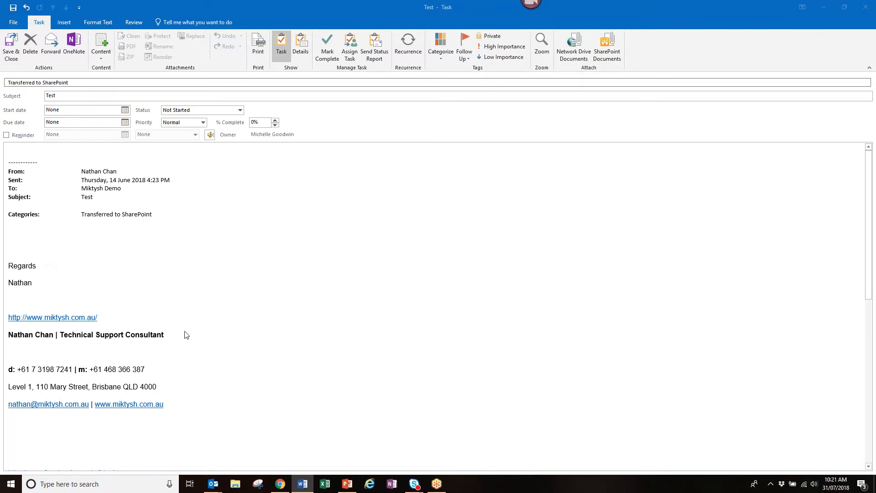
left_click(30, 41)
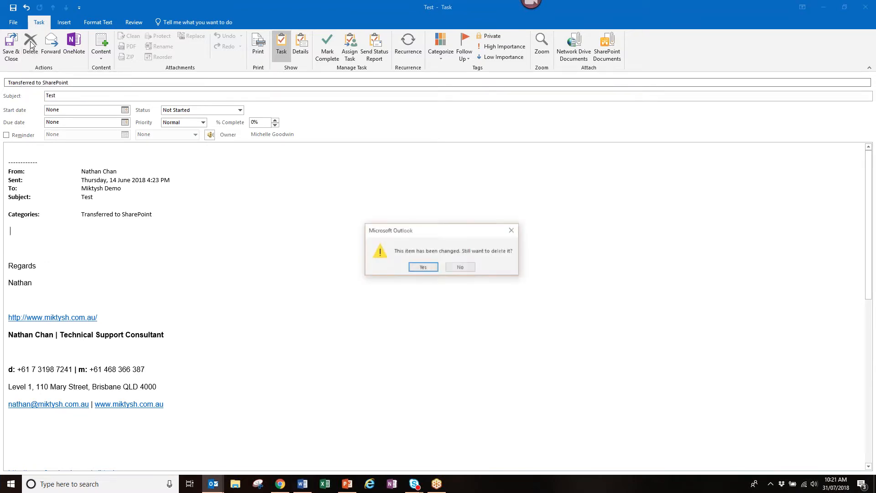
left_click(427, 269)
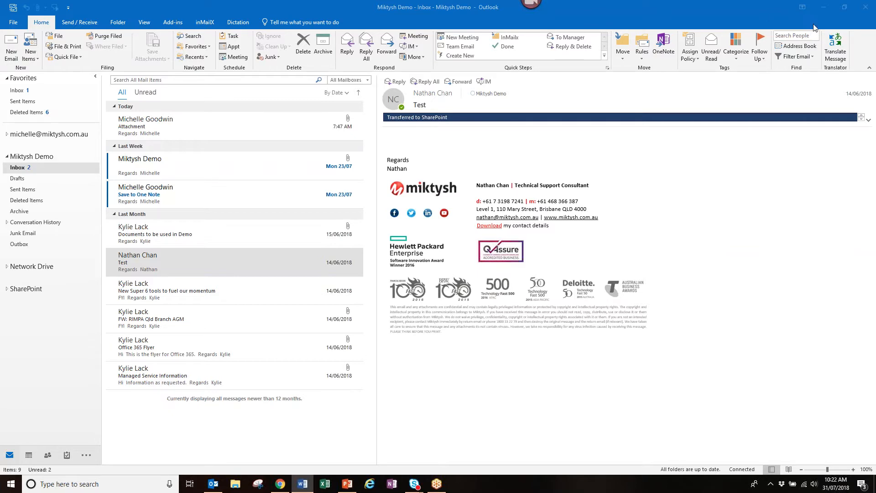
- Filter mail to the Transferred to SharePoint category via Filter Email's Categorized list
left_click(812, 57)
left_click(812, 57)
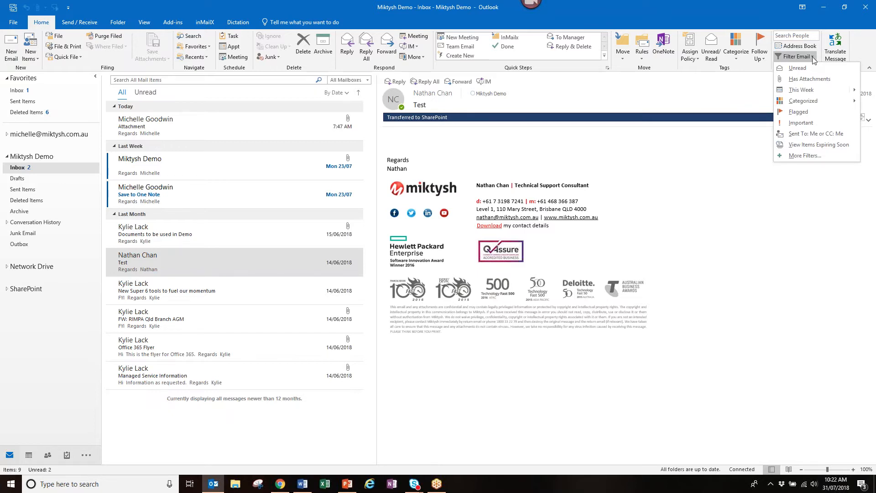
mouse_move(823, 103)
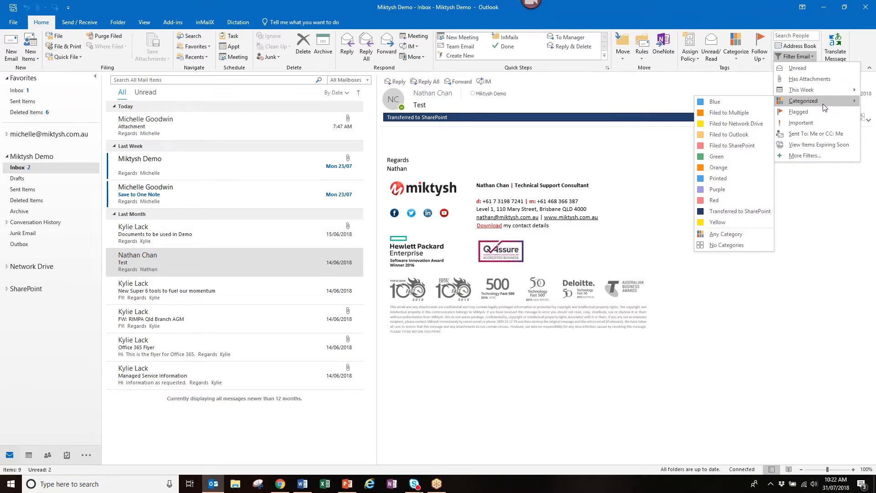
left_click(732, 210)
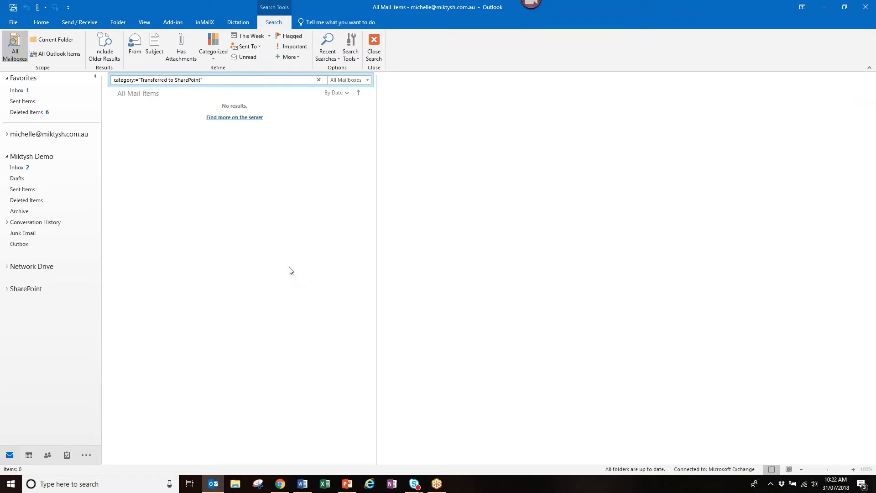
- Select the Miktysh Demo Inbox to close the empty category search
left_click(18, 168)
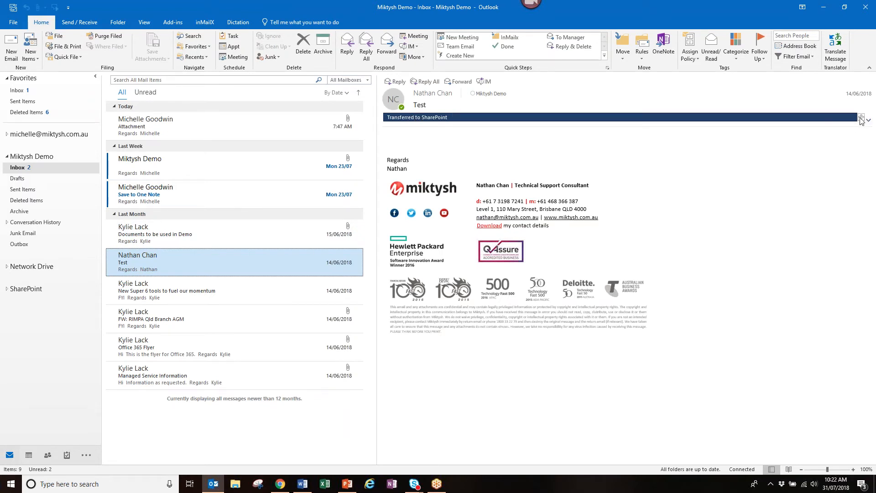
- Flag the Documents to be used in Demo email and filter to flagged mail, including server results
left_click(224, 240)
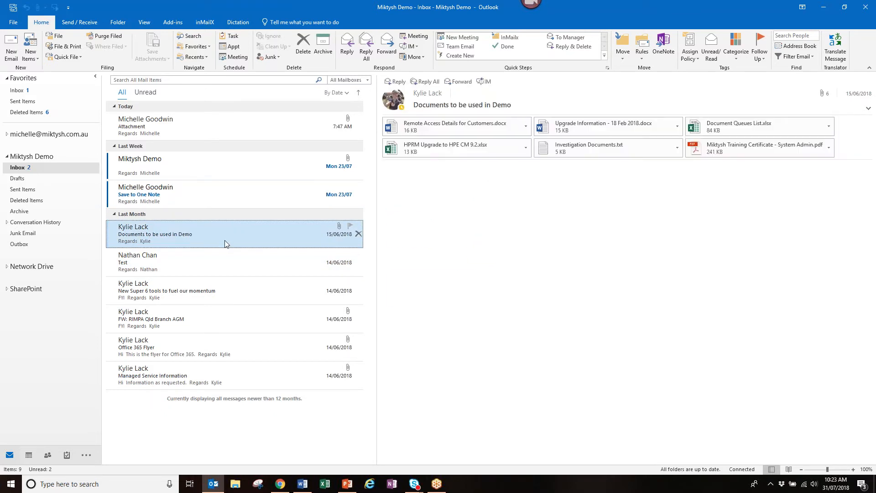
left_click(350, 226)
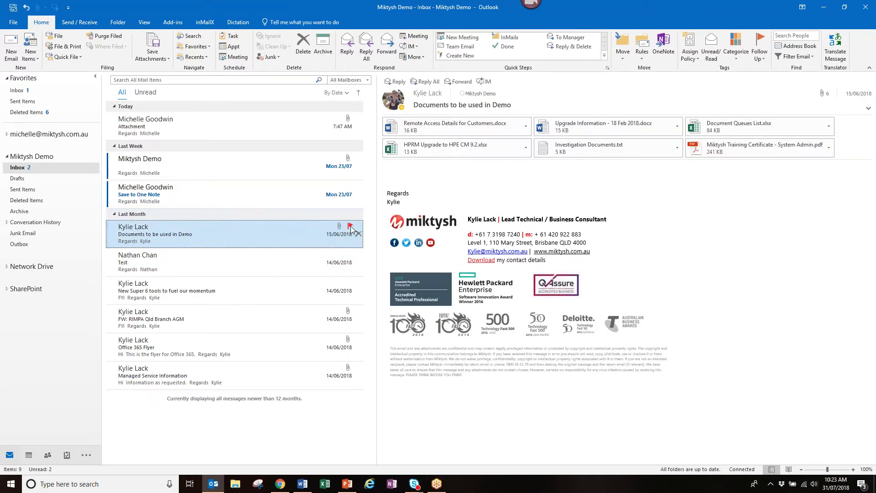
left_click(811, 57)
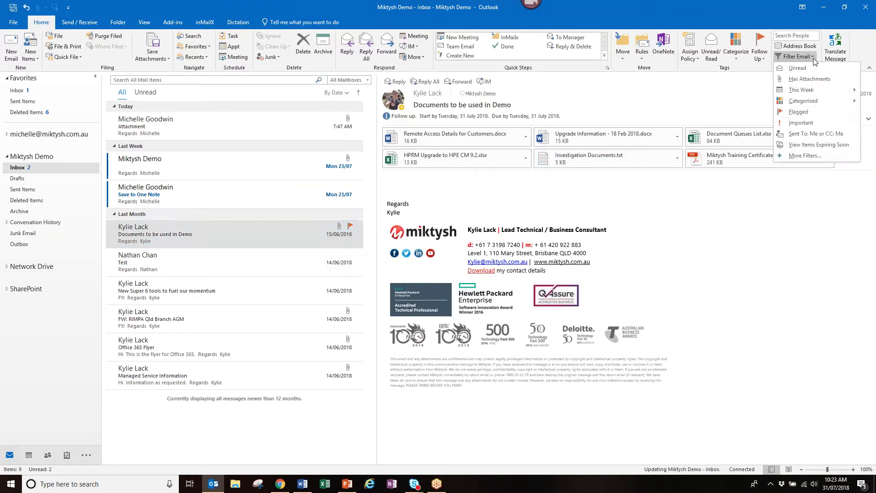
left_click(815, 112)
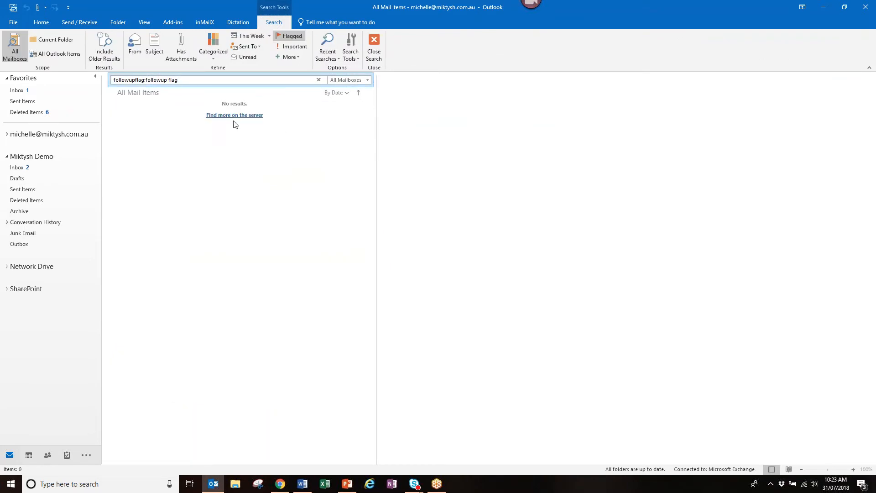
left_click(233, 117)
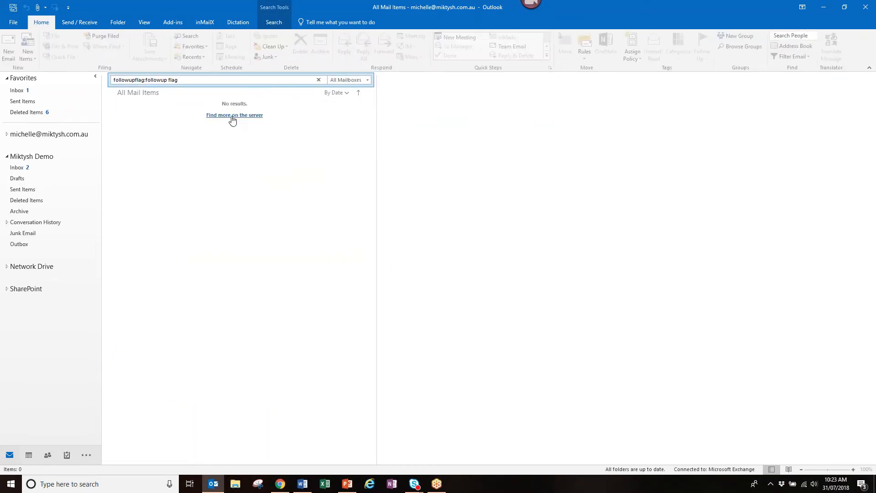
left_click(234, 116)
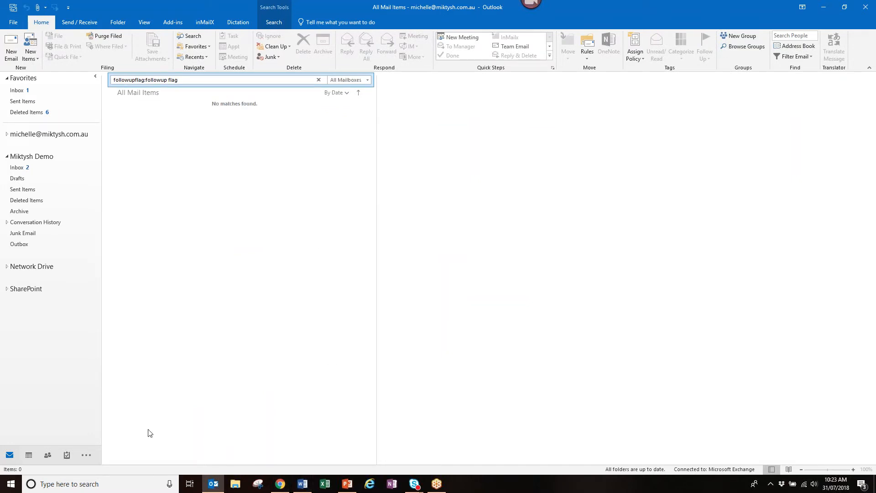
- In the other mailbox's Inbox, flag the top RE: Update? email and show only flagged mail
left_click(20, 170)
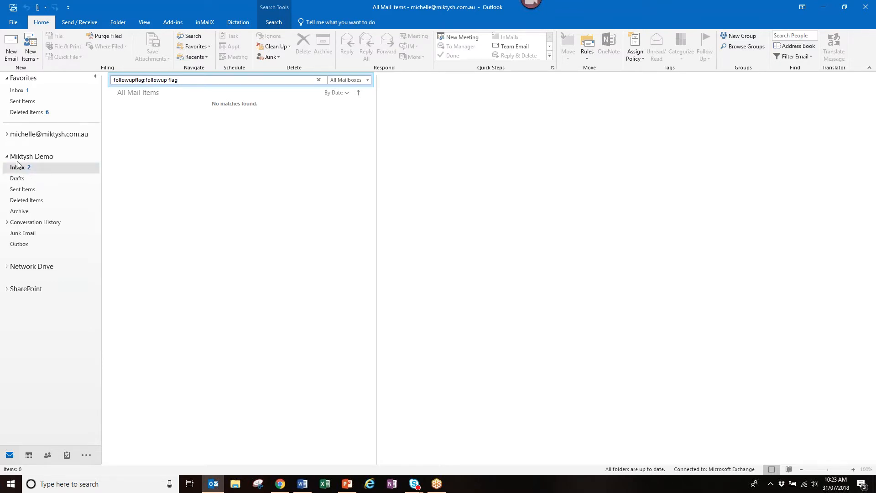
left_click(8, 135)
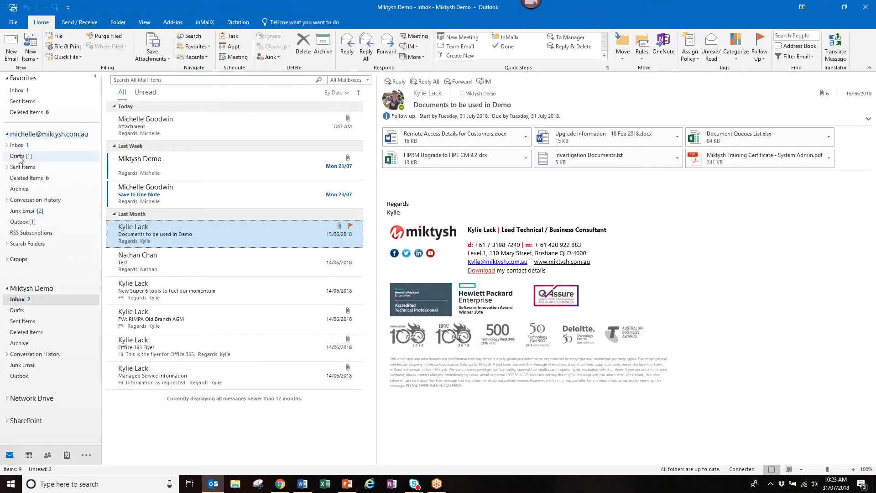
left_click(19, 146)
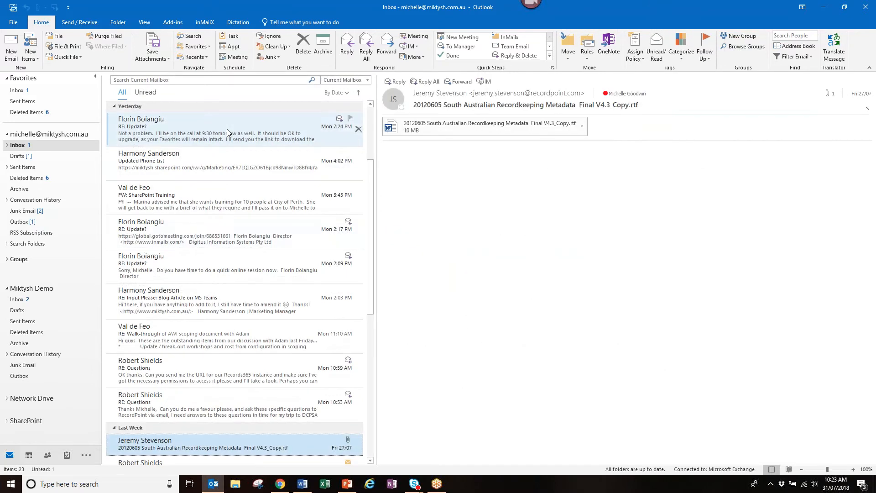
left_click(227, 128)
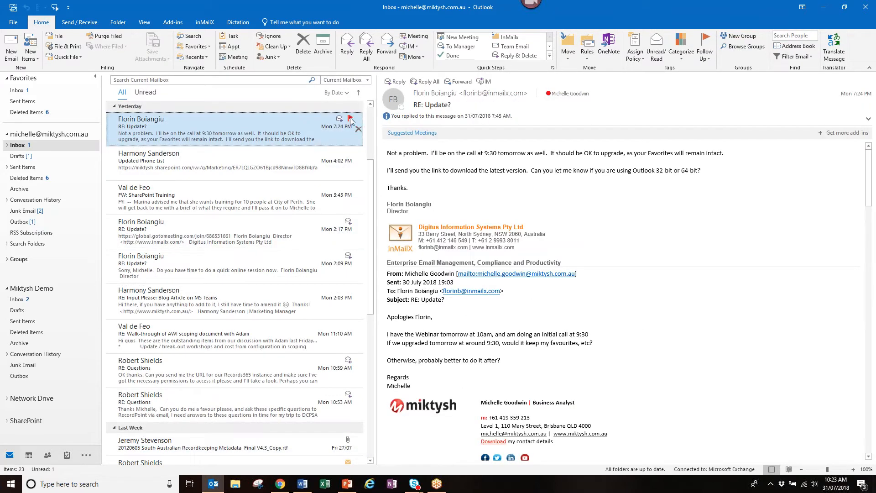
left_click(351, 119)
left_click(809, 57)
left_click(796, 132)
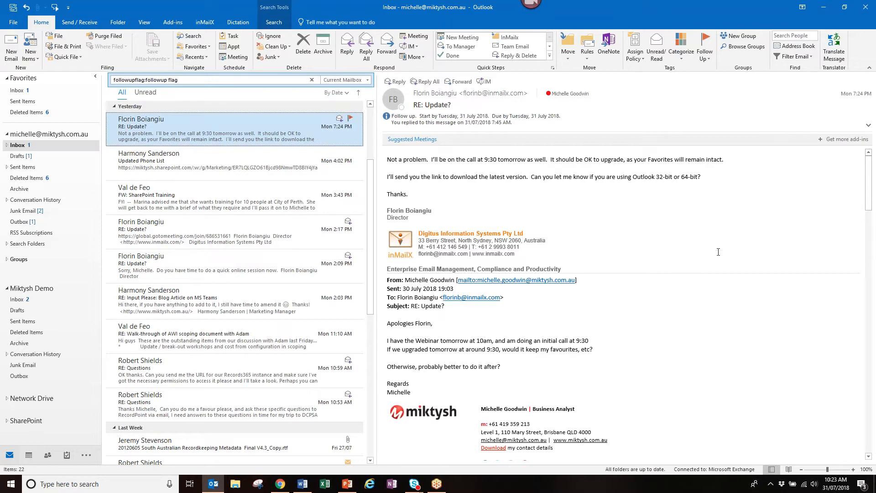
- Toggle the Flagged filter off and on again, finally clearing it so all 22 items show
left_click(807, 57)
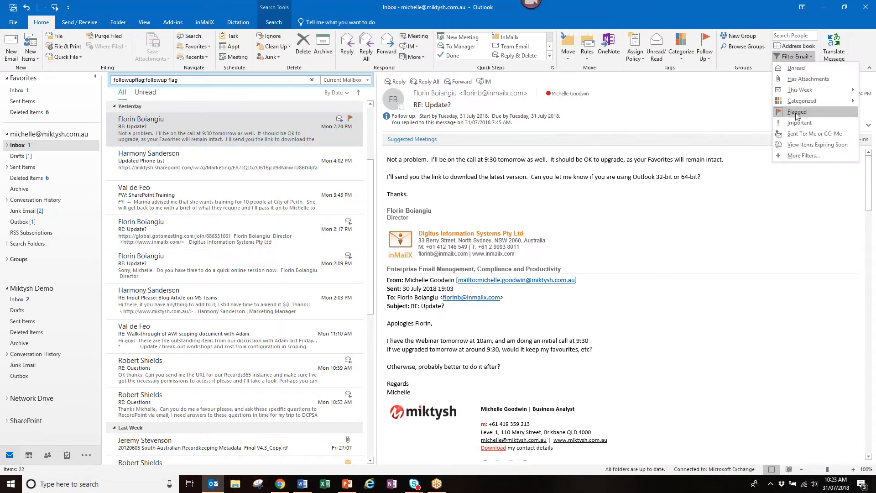
left_click(797, 116)
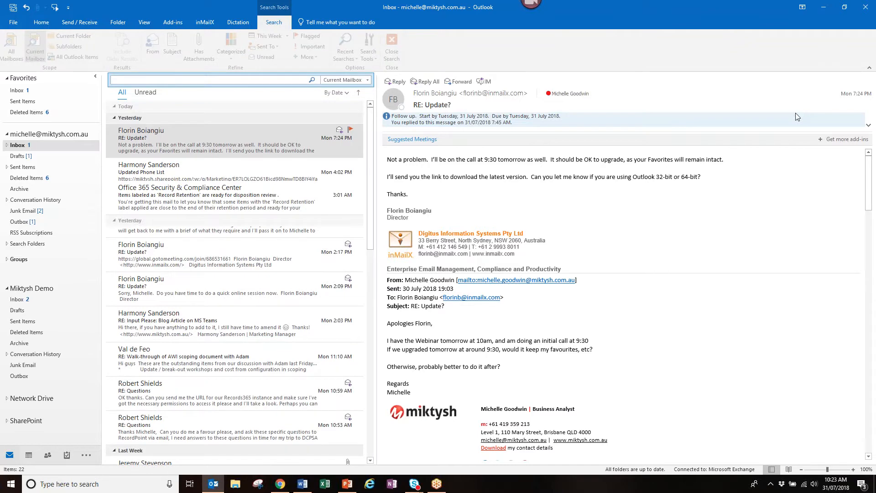
left_click(353, 156)
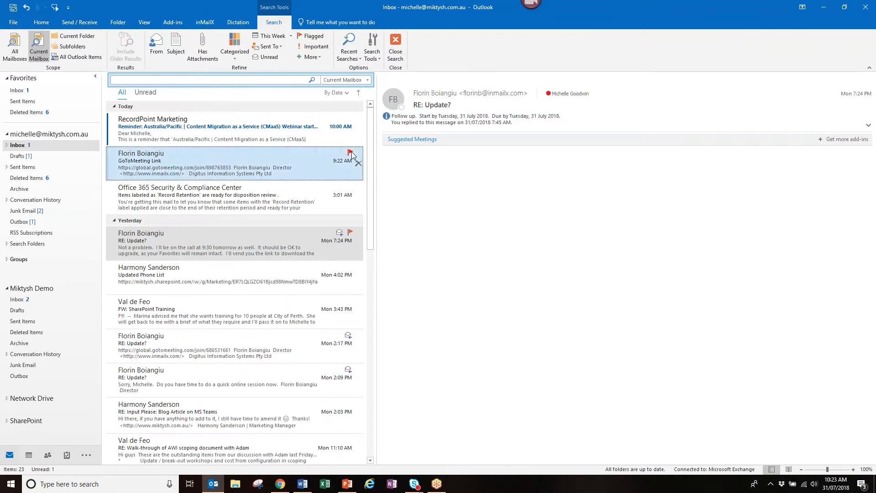
left_click(795, 57)
left_click(801, 109)
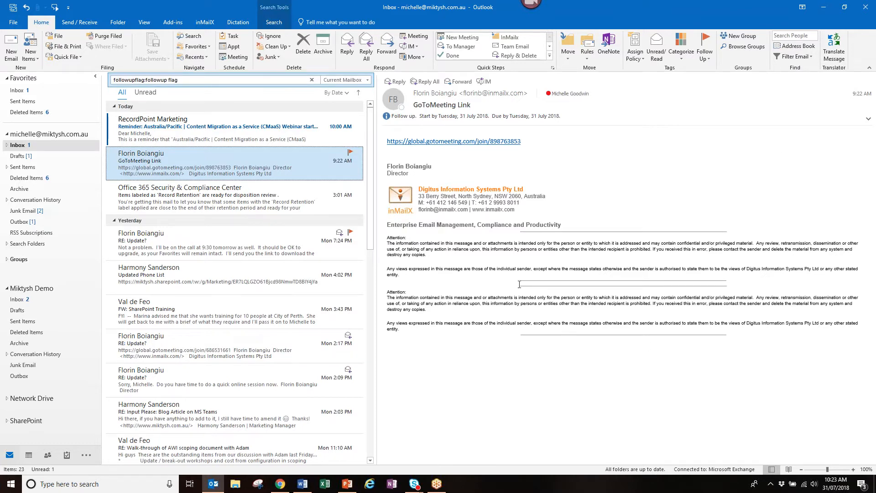
left_click(351, 235)
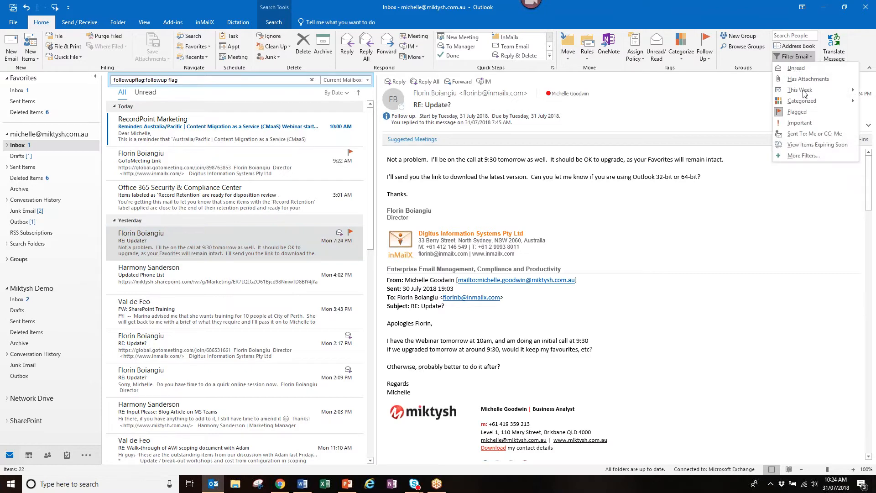
left_click(802, 110)
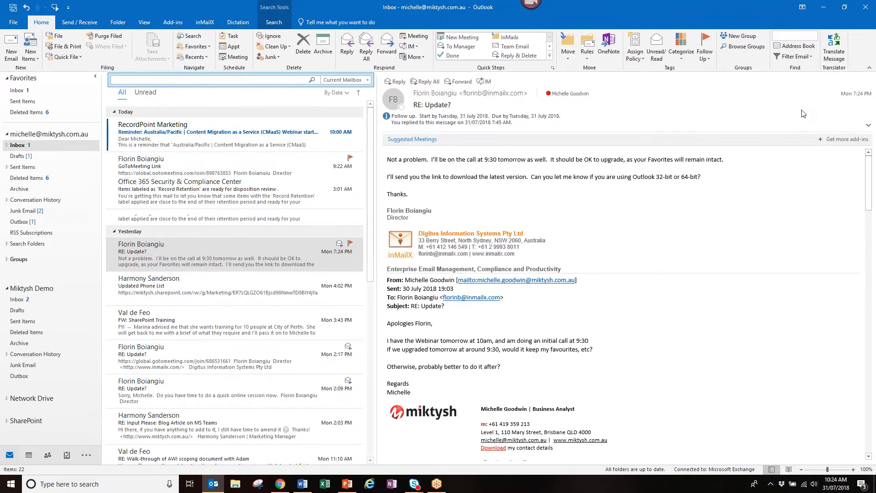
left_click(297, 80)
- Filter mail to the Filed to SharePoint category, then switch to the Miktysh Demo inbox
left_click(235, 59)
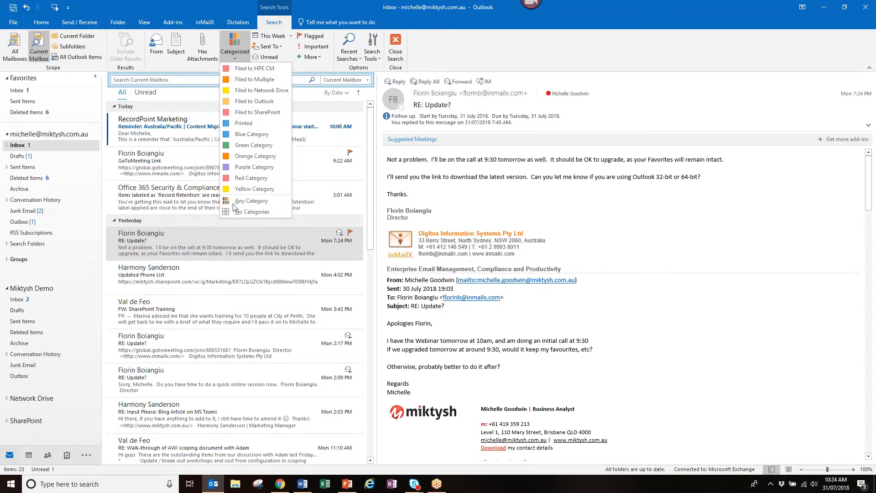
left_click(247, 112)
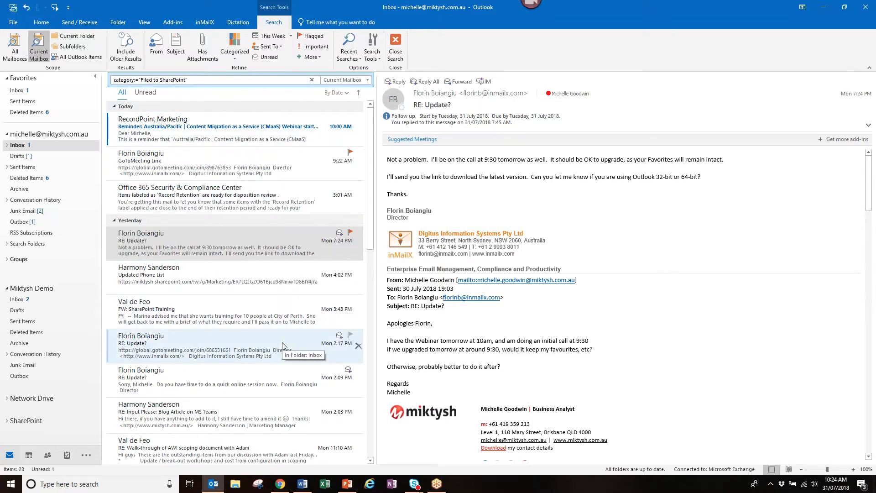
left_click(7, 135)
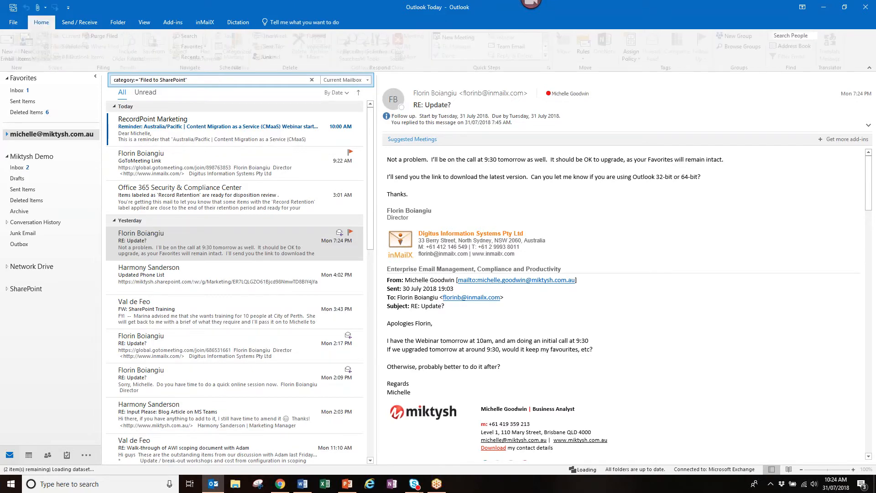
left_click(18, 167)
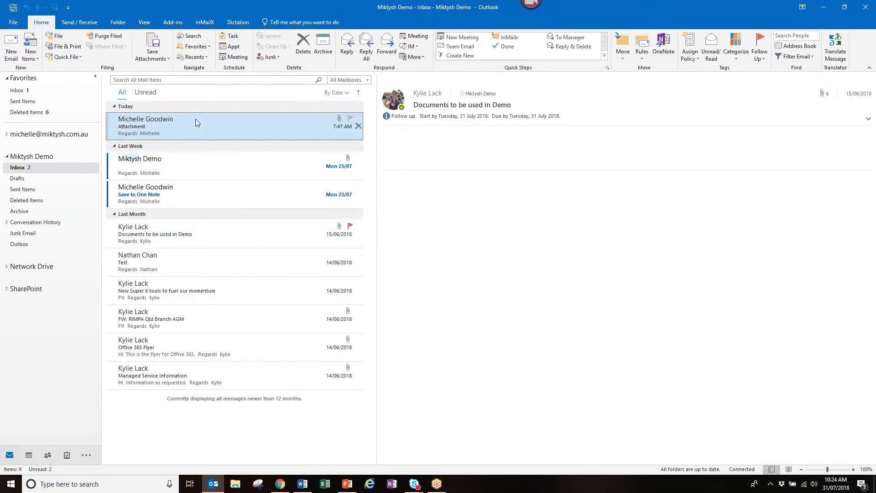
- Open the Attachment message, then look over the Filter Email list, including Items Expiring Soon
right_click(195, 119)
left_click(240, 218)
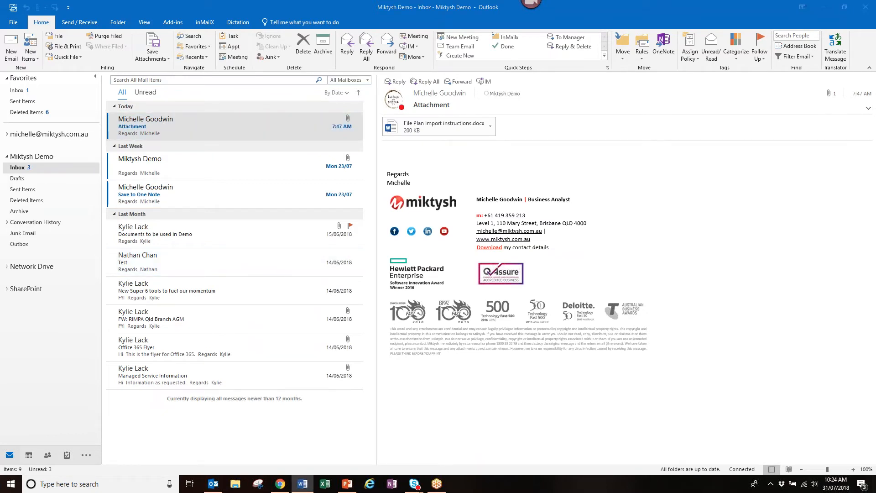
left_click(813, 61)
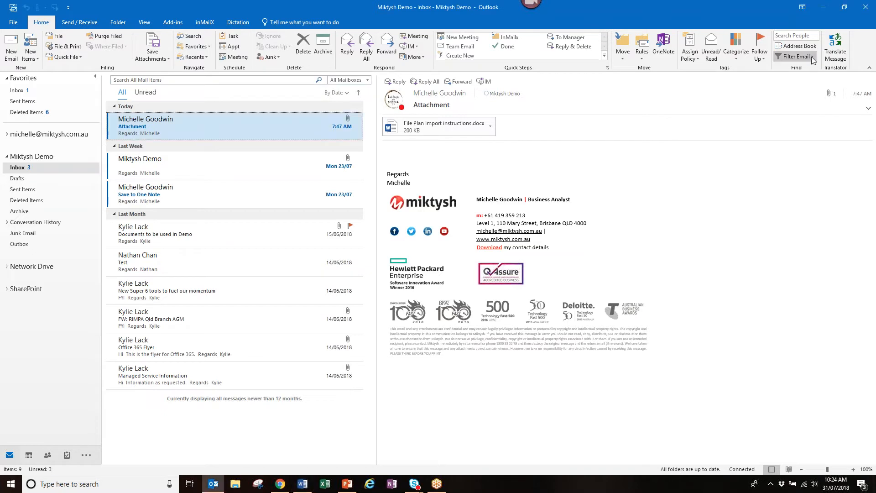
left_click(812, 61)
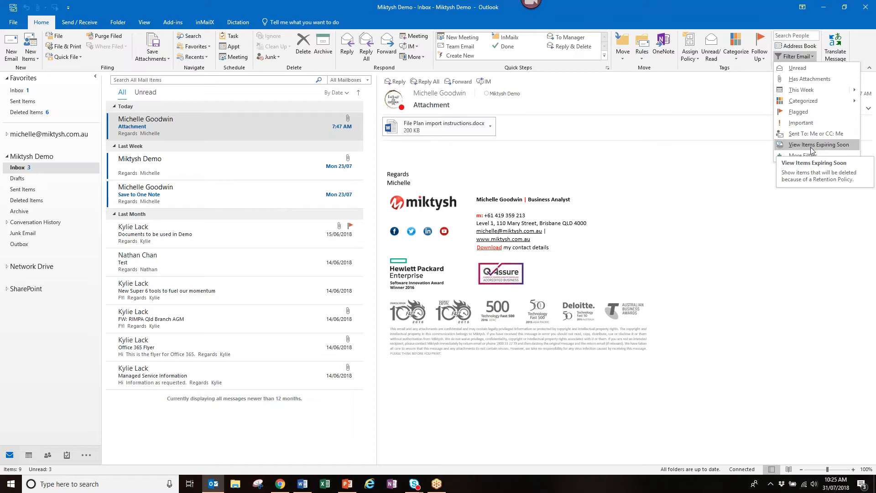
key("alt+Tab")
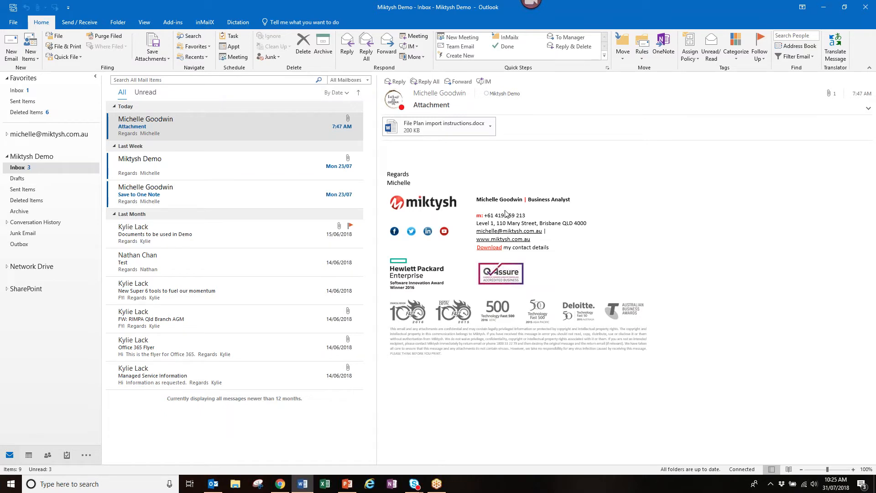
- Choose Delegate Access from Account Settings on the File Info page
left_click(13, 22)
left_click(13, 23)
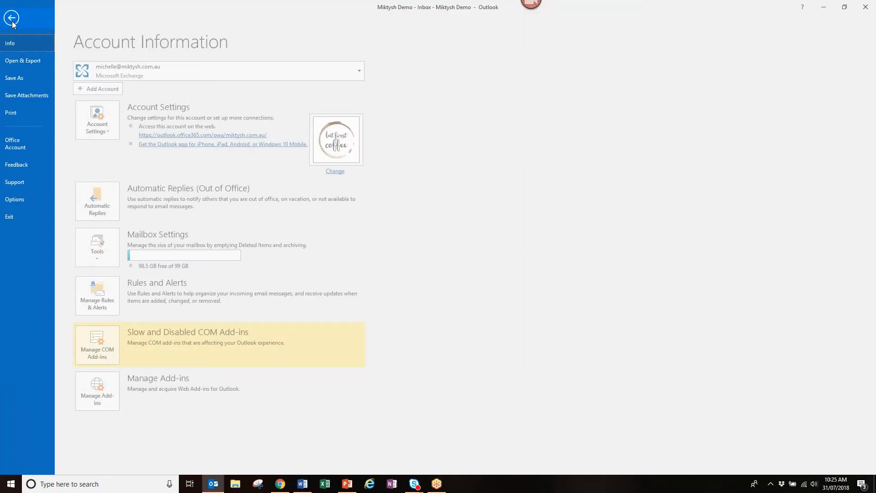
left_click(114, 132)
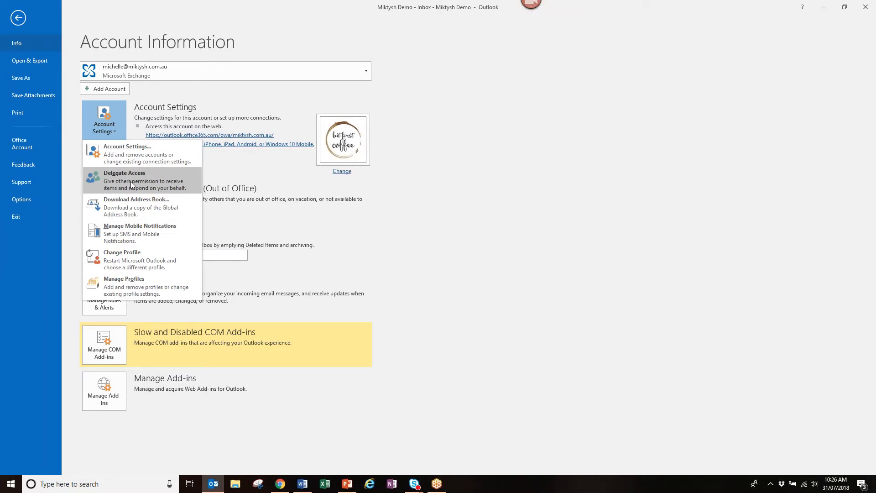
left_click(132, 184)
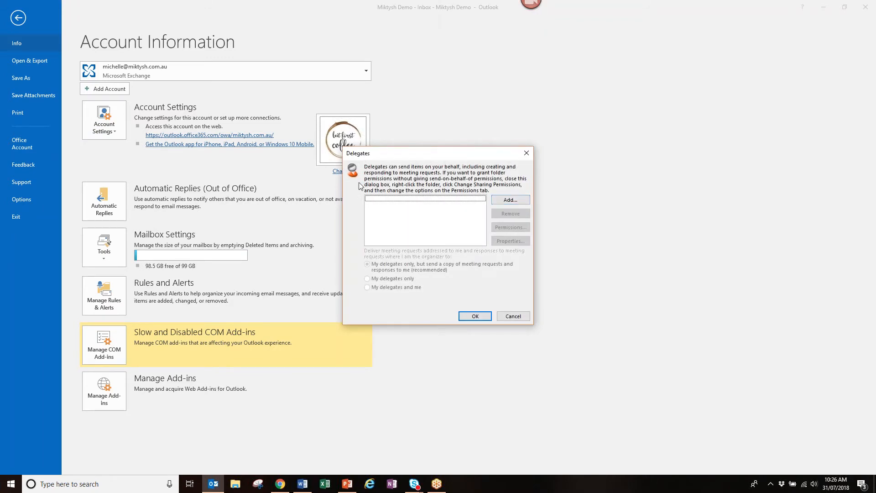
- Add a colleague from the Global Address List as a delegate by searching their name
left_click(510, 200)
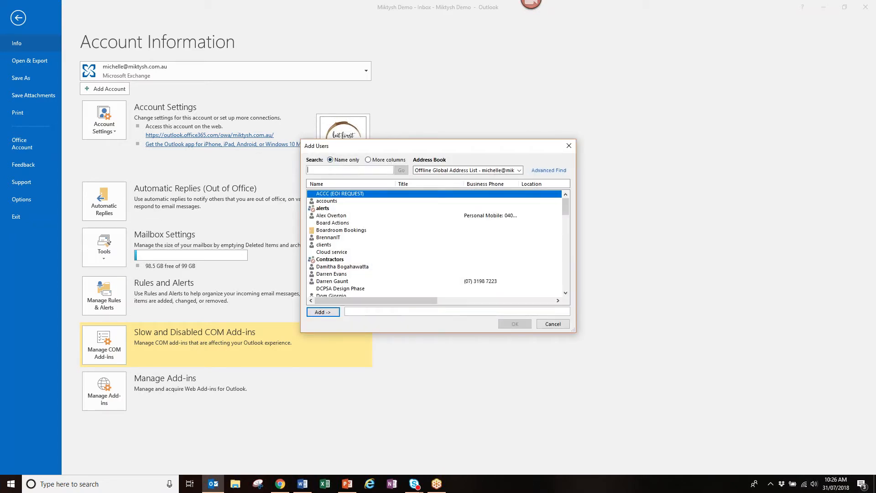
type("harmoney")
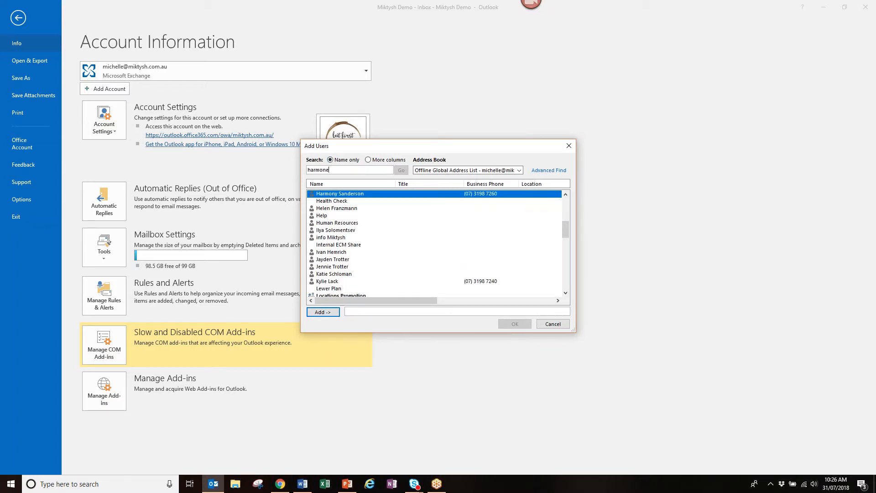
key("BackSpace")
key("BackSpace")
double_click(364, 195)
left_click(527, 327)
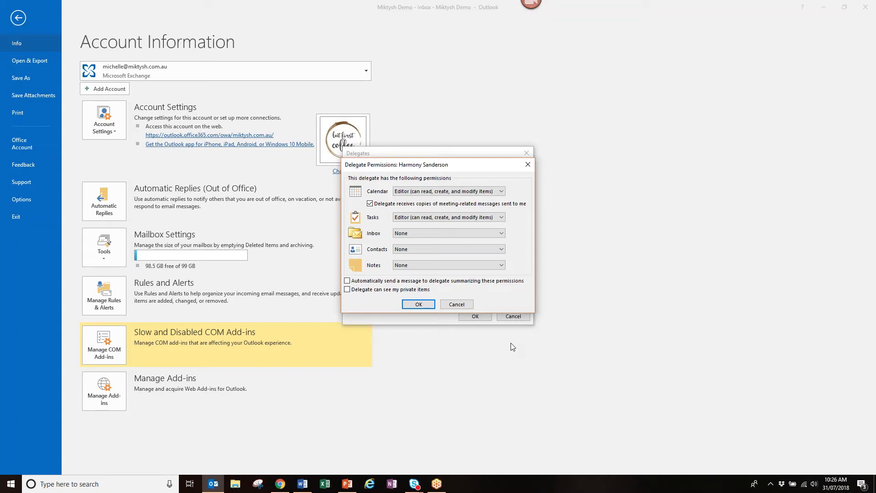
left_click(480, 264)
left_click(502, 192)
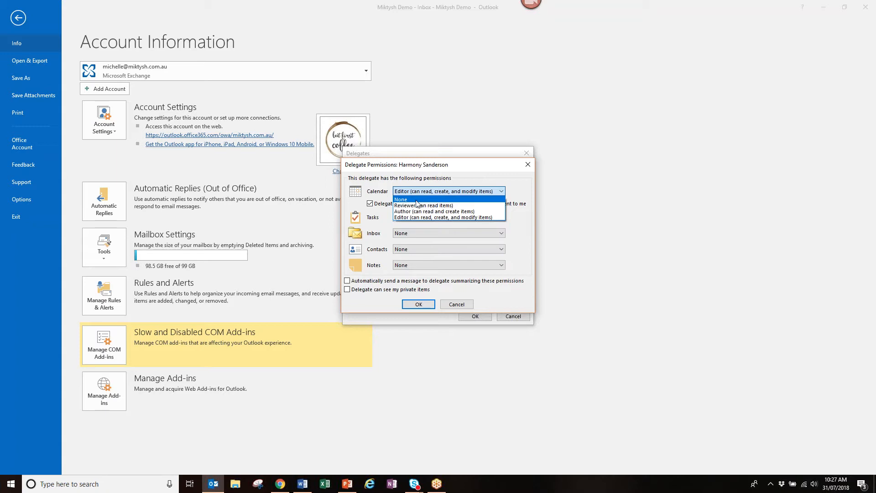
left_click(452, 217)
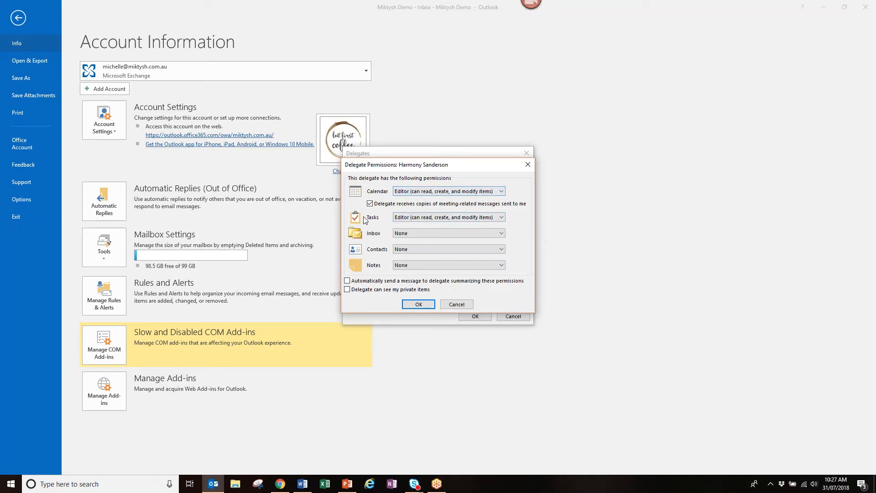
left_click(501, 234)
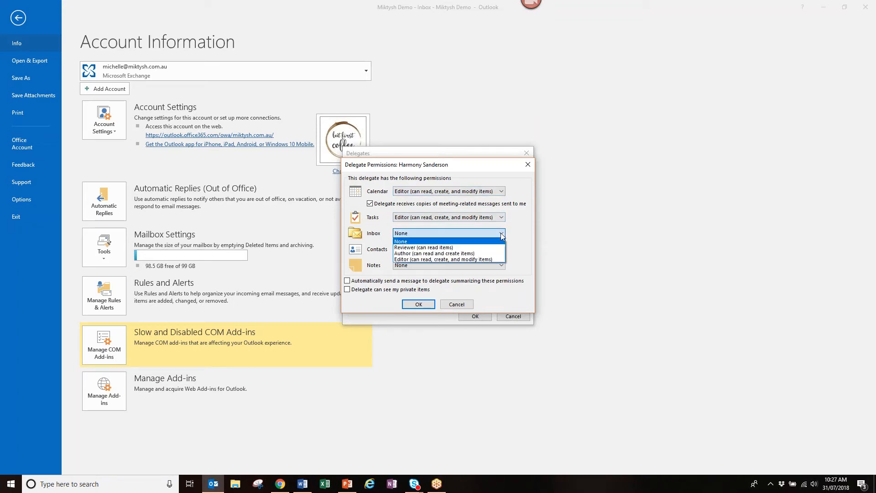
left_click(478, 243)
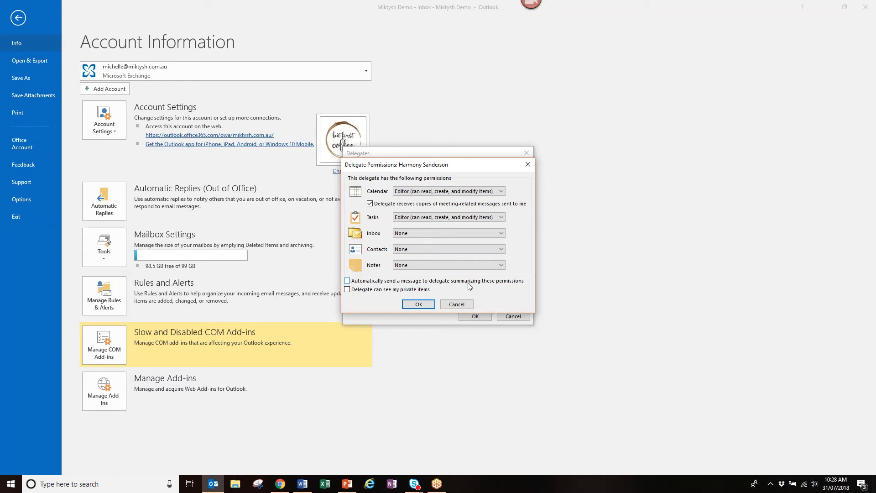
- Cancel the delegate's Calendar and Tasks Editor permissions, close Delegates, and leave the account page
left_click(457, 304)
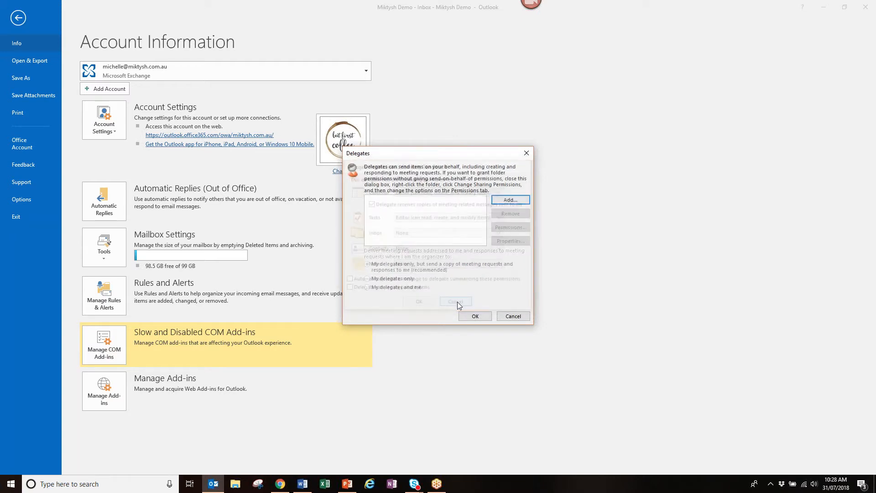
left_click(512, 316)
left_click(14, 17)
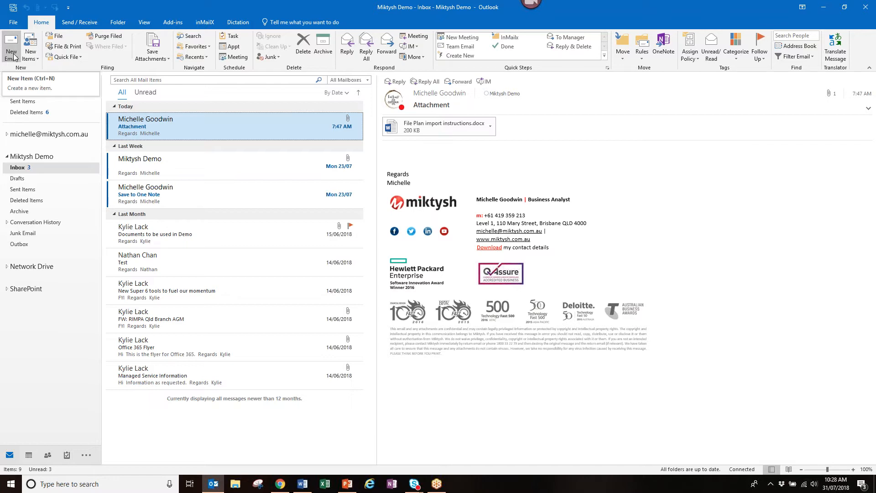
- In a new email, search 'mik' in To and delete an outdated autocomplete address
left_click(14, 57)
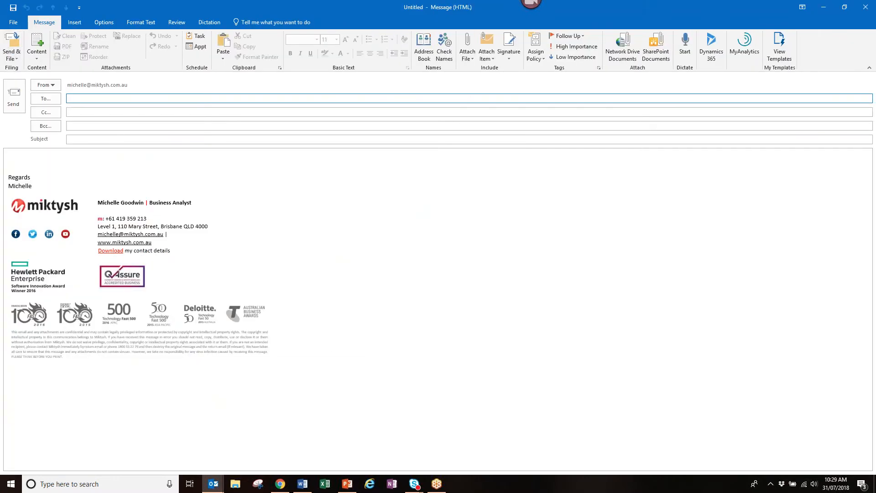
type("mik")
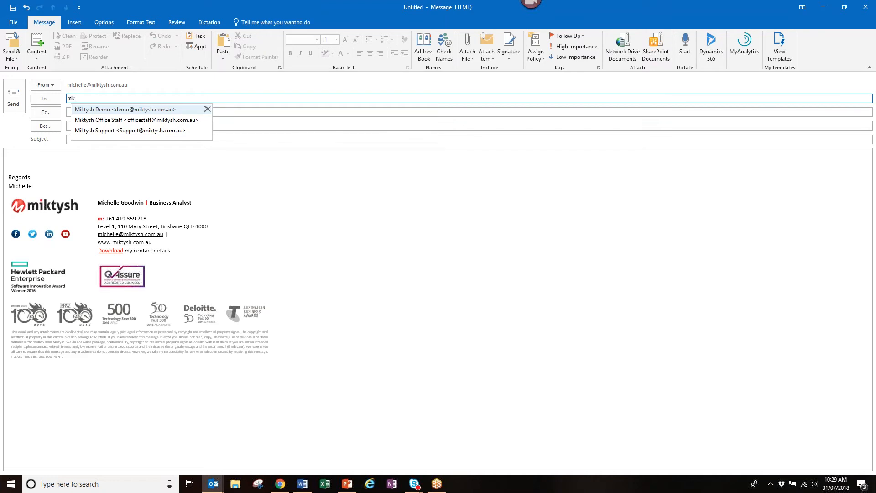
key("BackSpace")
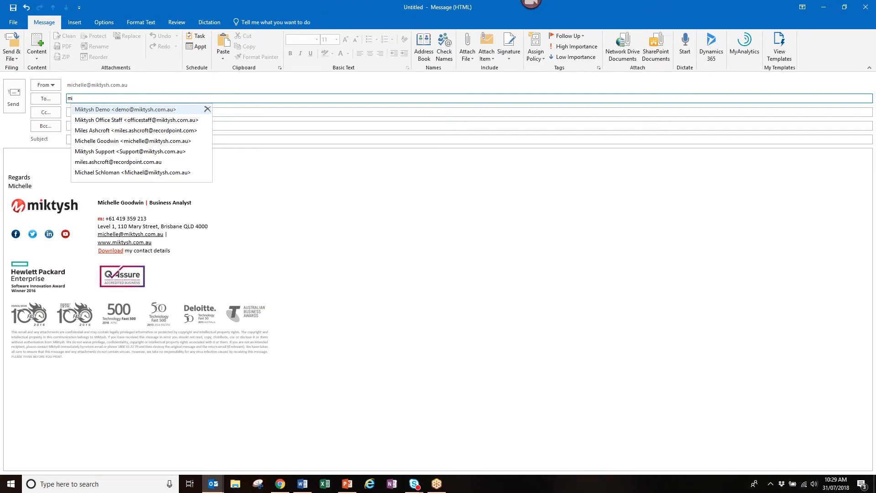
left_click(207, 162)
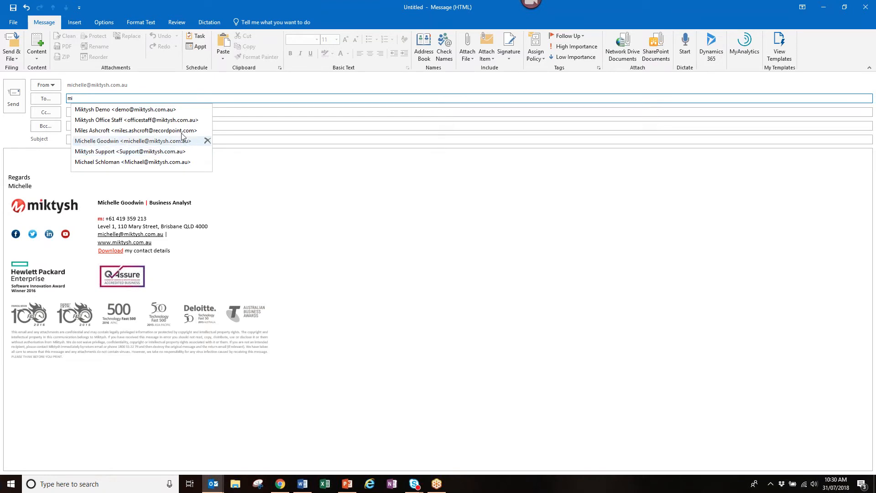
left_click(147, 99)
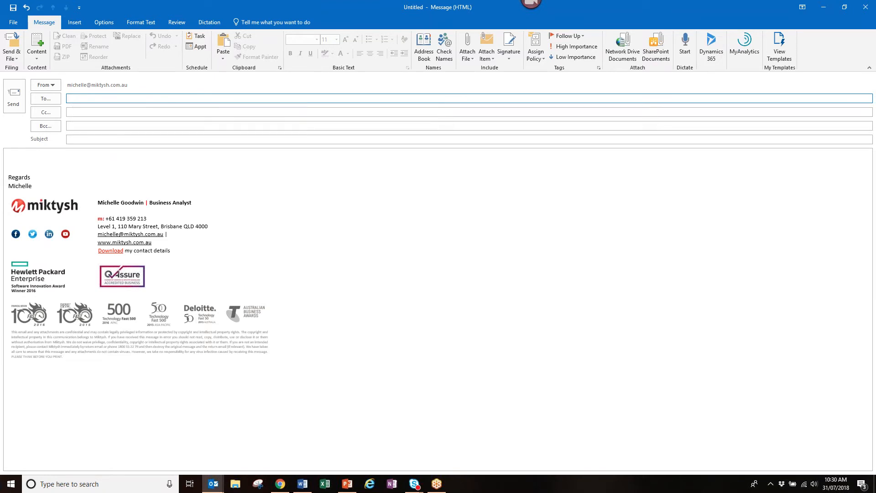
- Type 's' in the To field and delete the first suggested address from autocomplete
type("n")
key("BackSpace")
type("s")
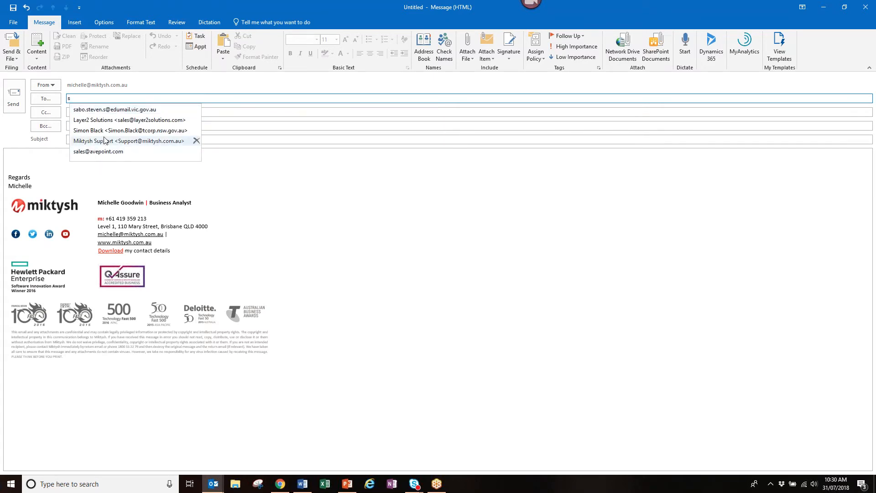
left_click(196, 109)
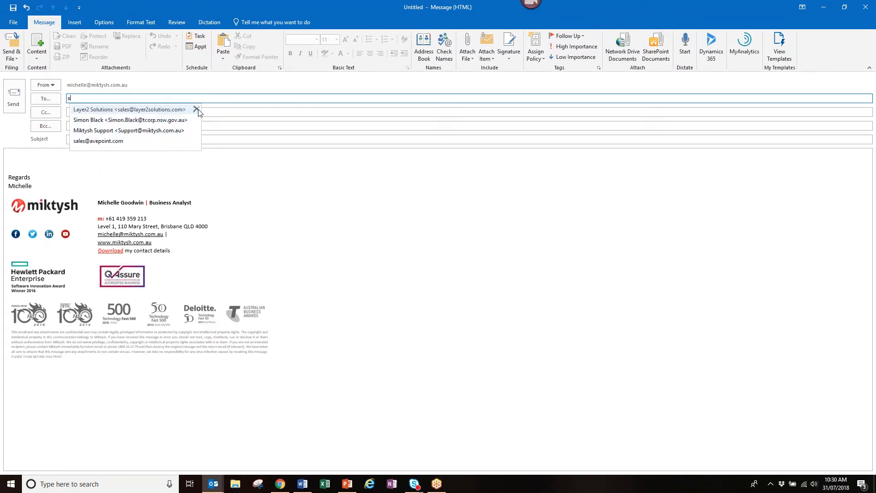
left_click(237, 179)
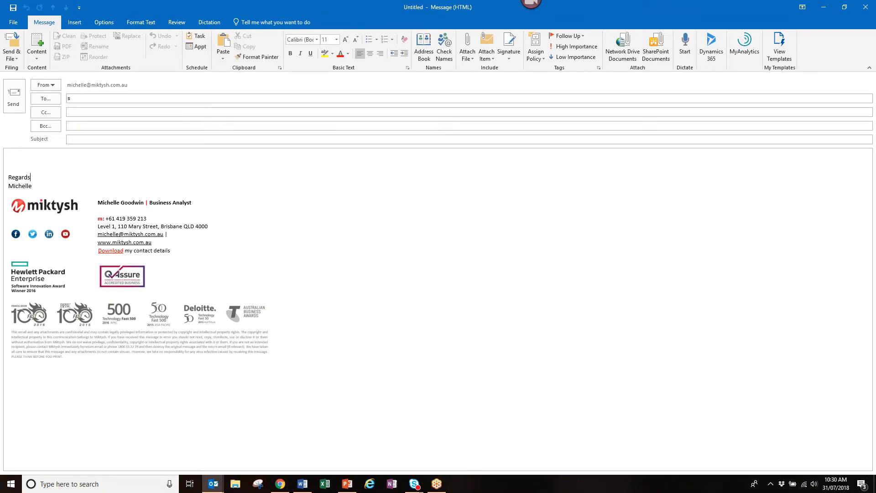
left_click(351, 99)
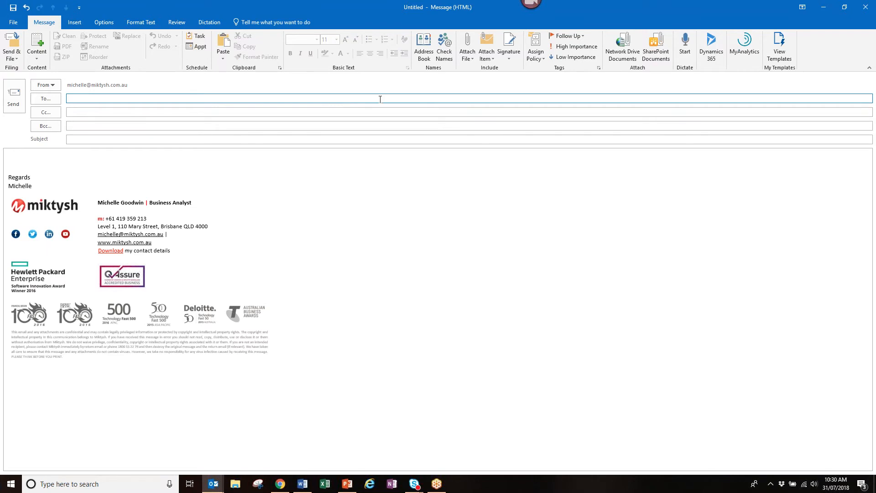
- Close the untitled draft without saving and return to the Inbox
left_click(436, 312)
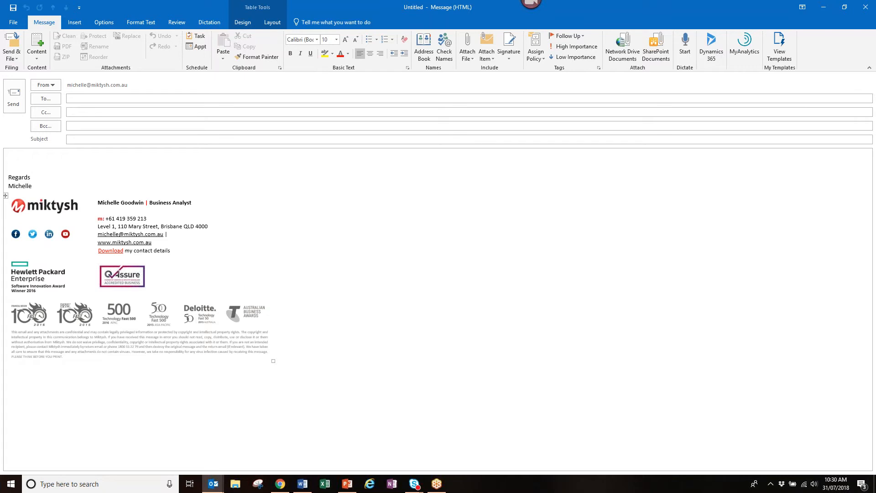
key("alt+Tab")
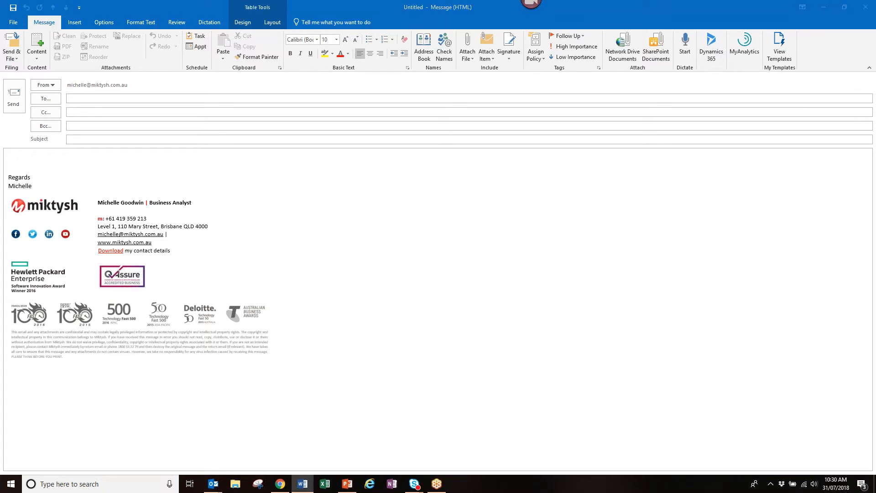
left_click(299, 206)
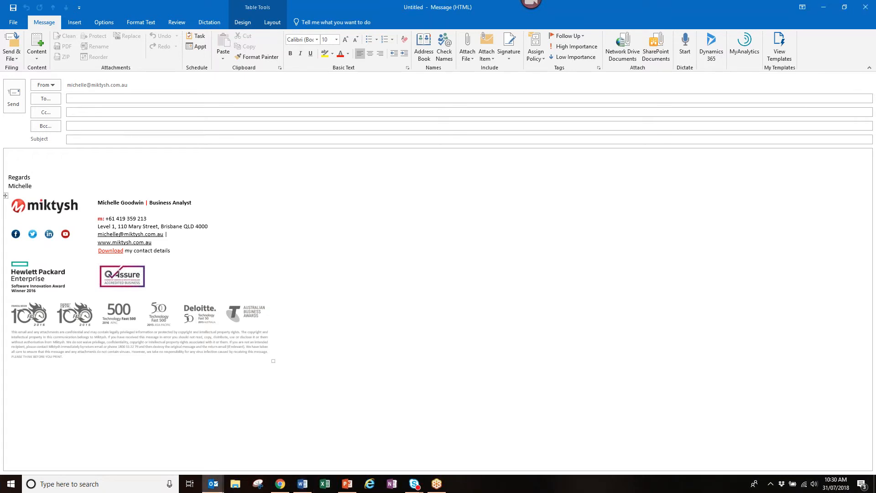
key("Escape")
left_click(451, 268)
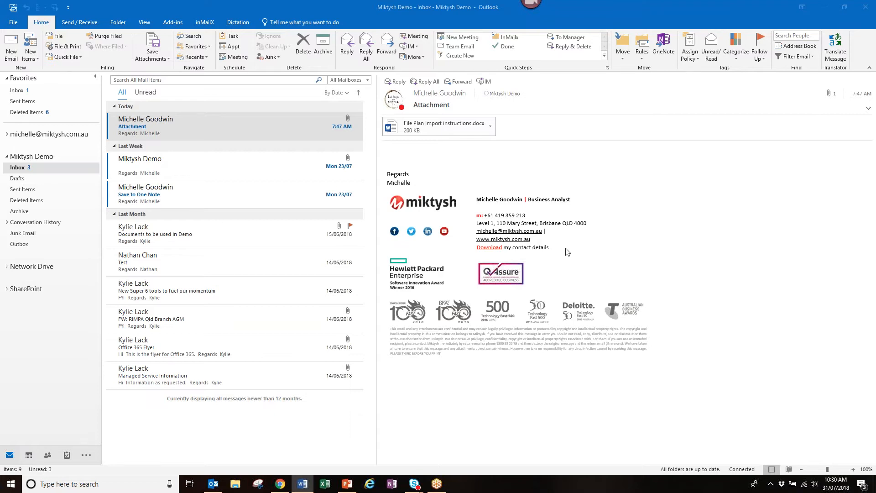
left_click(12, 46)
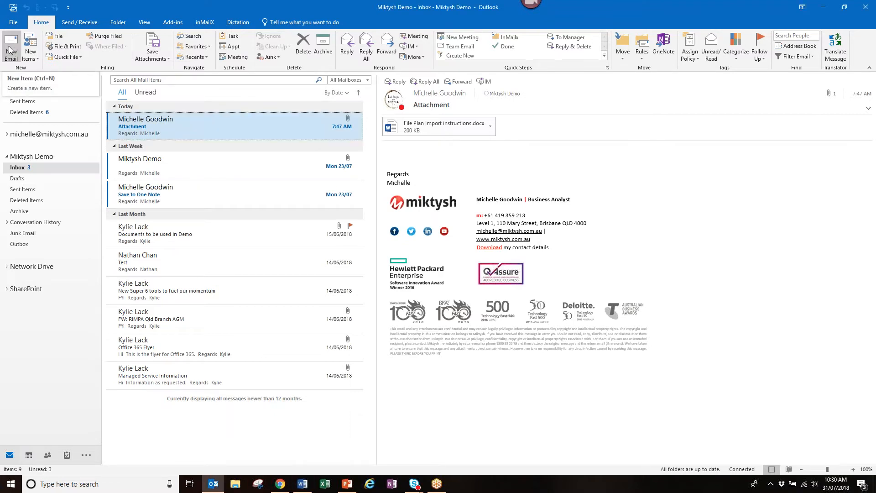
- Start a new email, type a one-line 'showing email' note above the signature, and select it
left_click(12, 46)
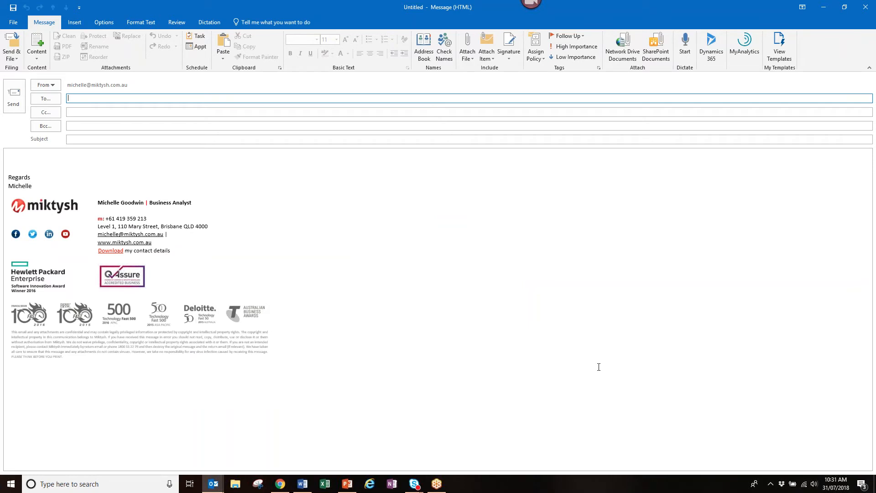
left_click(16, 160)
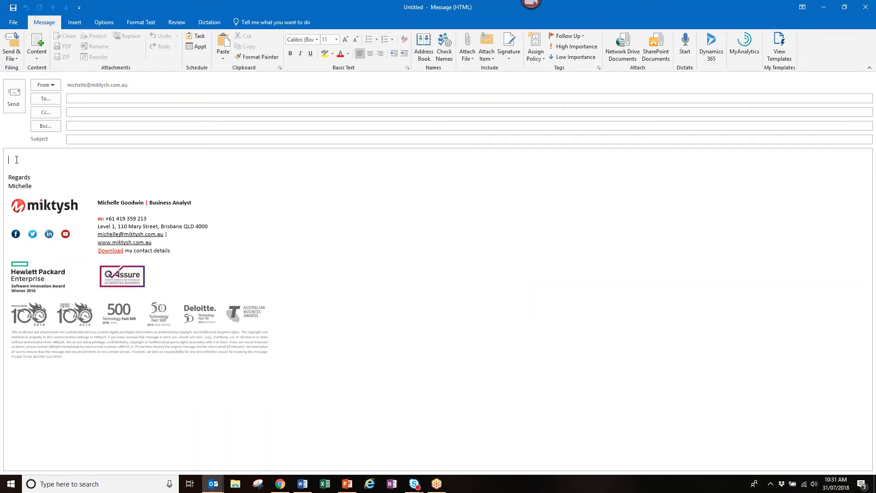
type("Michelle showing email")
left_click_drag(77, 157, 9, 162)
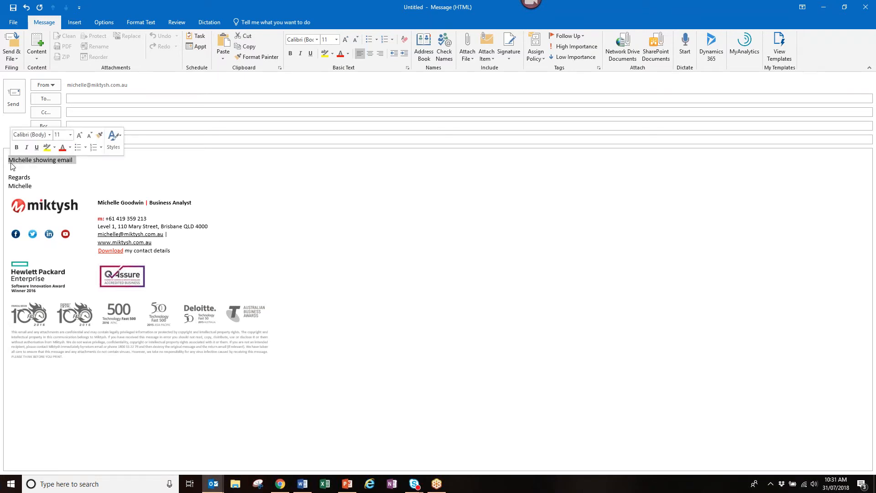
left_click(73, 25)
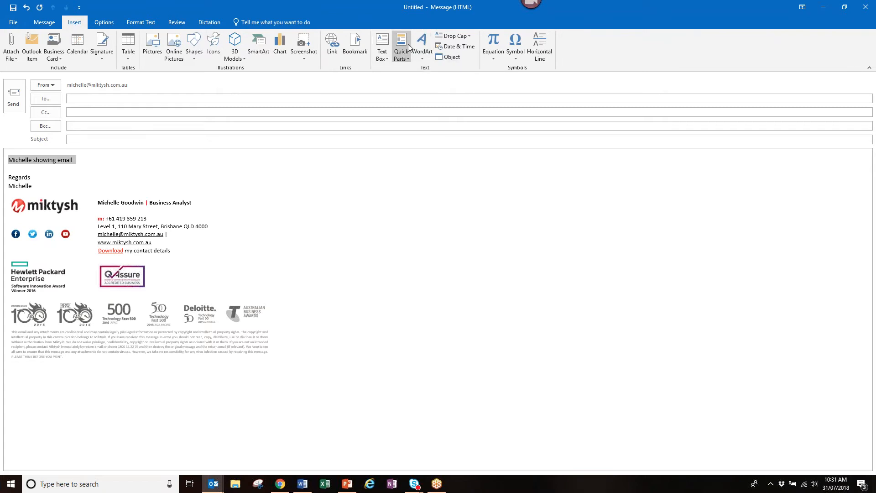
left_click(408, 62)
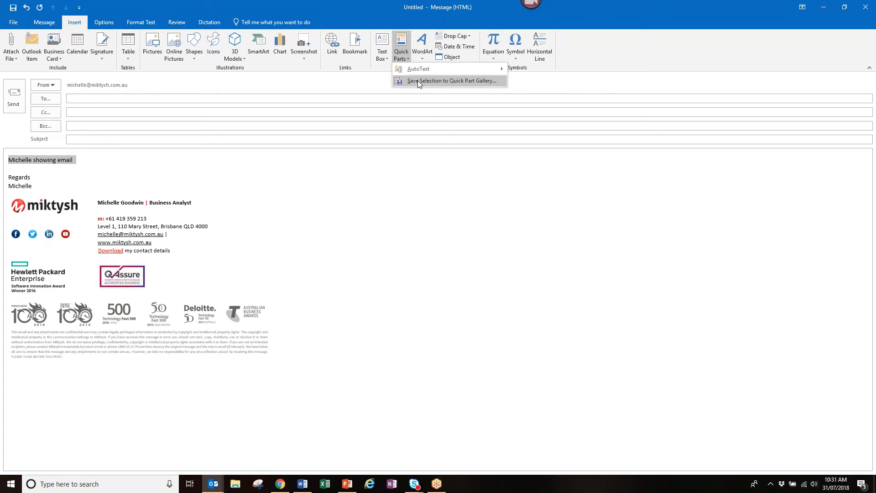
left_click(418, 80)
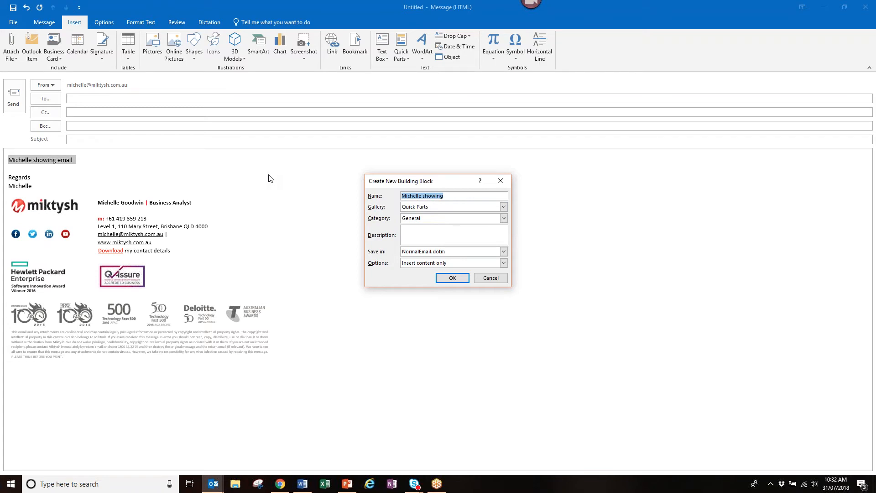
left_click(492, 278)
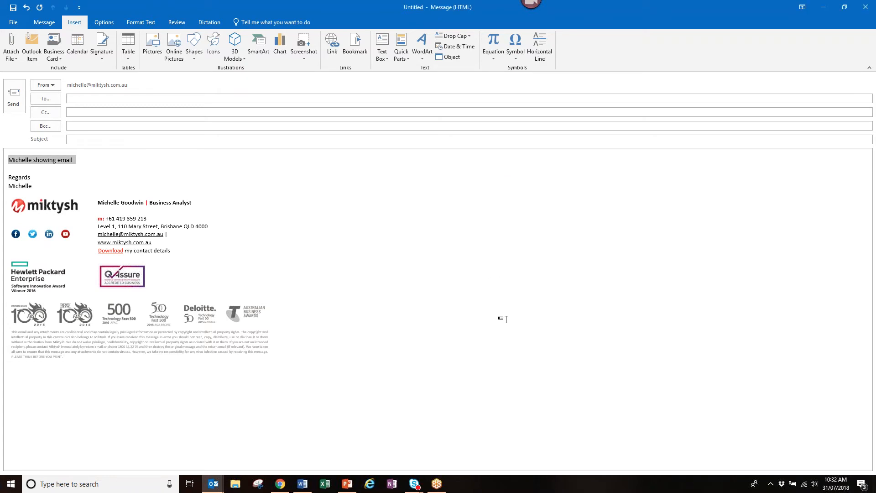
key("alt+Tab")
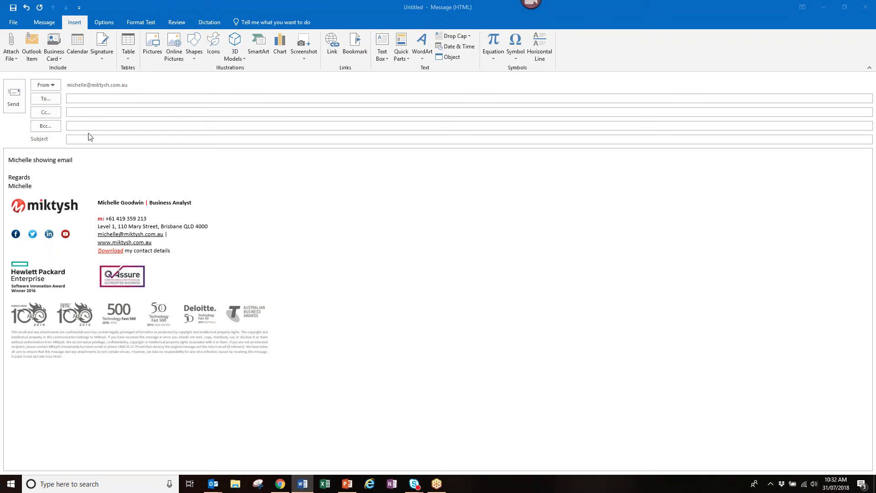
- Review the Save As file types, keep Unicode .msg, and cancel without saving
left_click(15, 24)
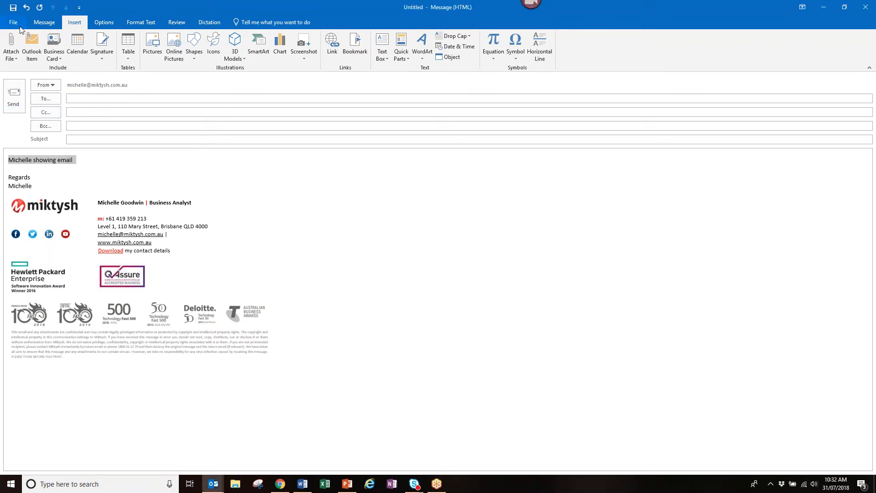
left_click(14, 21)
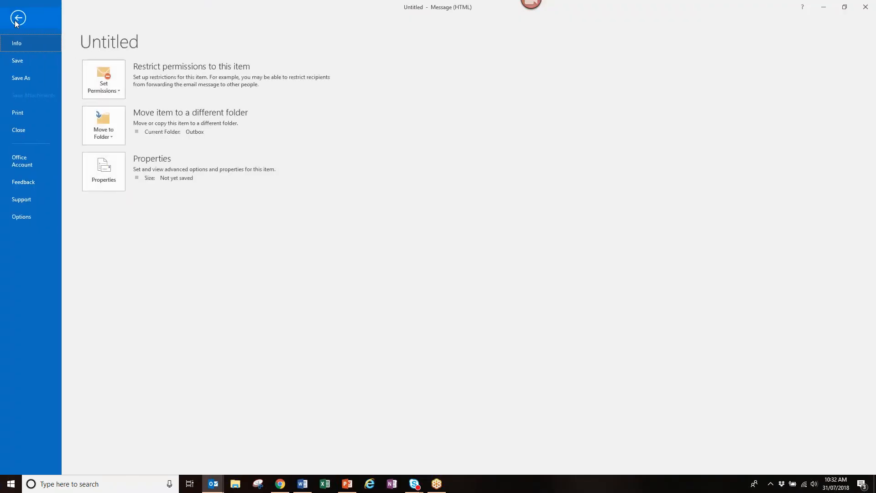
left_click(16, 20)
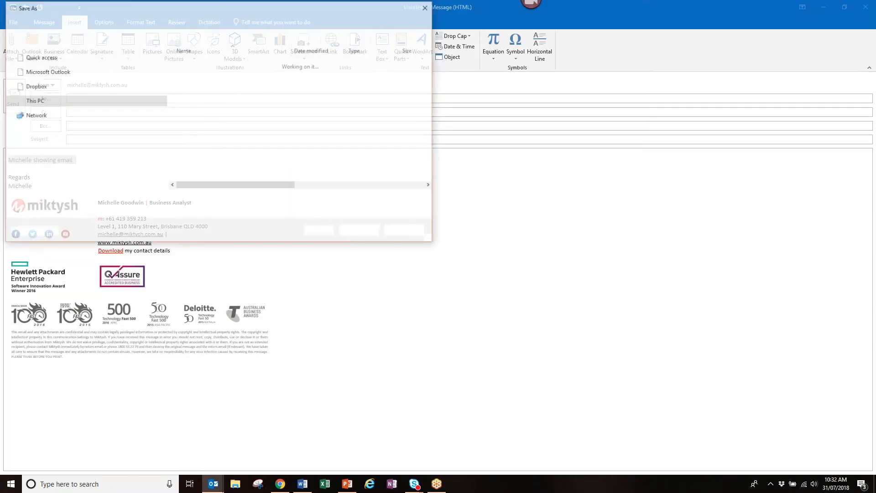
left_click(428, 200)
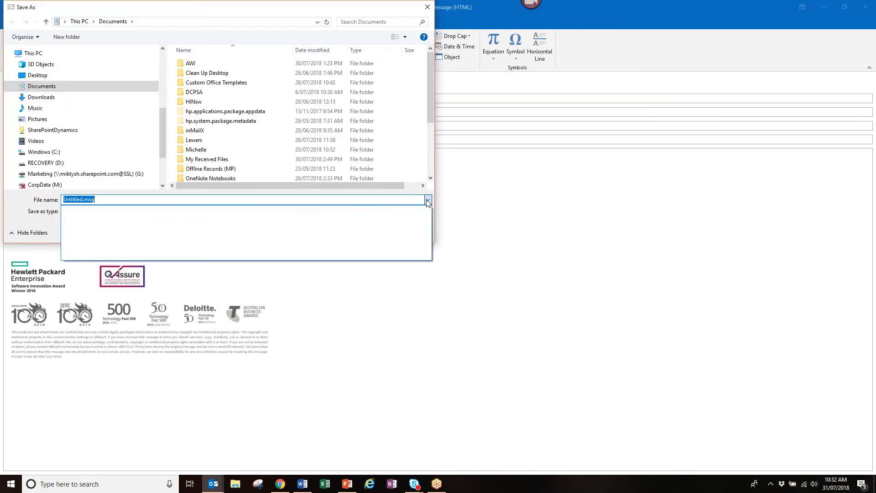
left_click(429, 213)
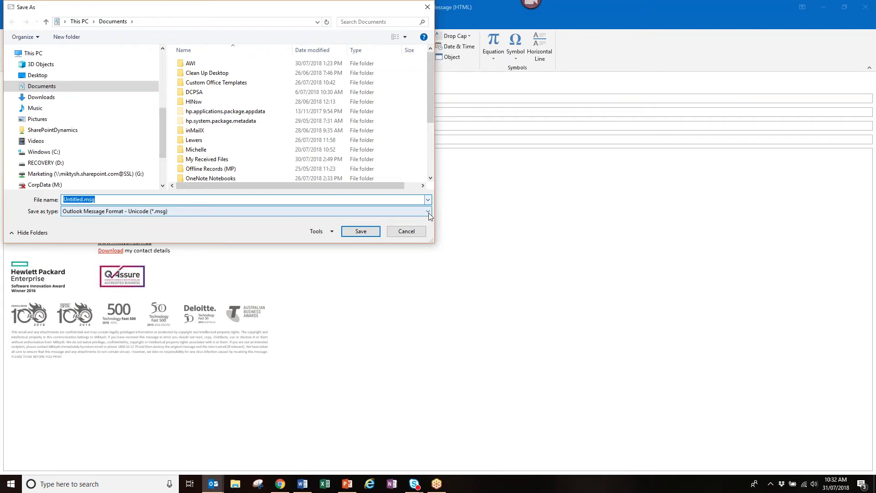
left_click(428, 213)
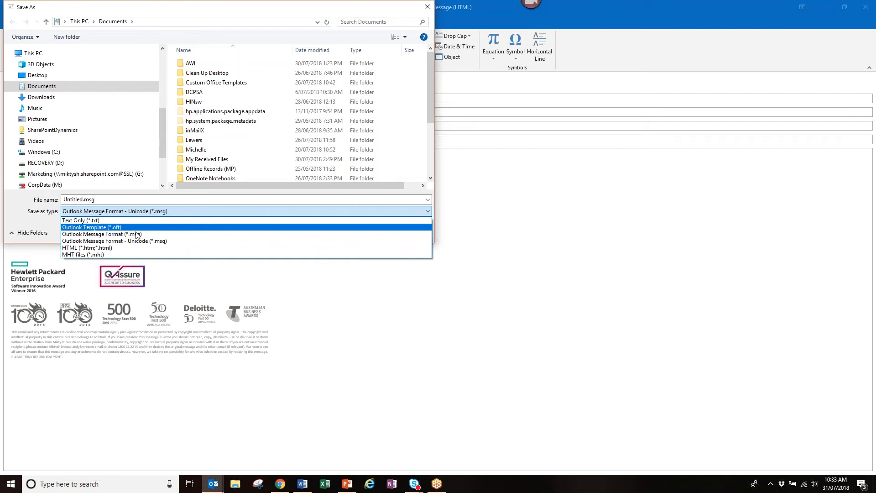
left_click(385, 332)
left_click(401, 234)
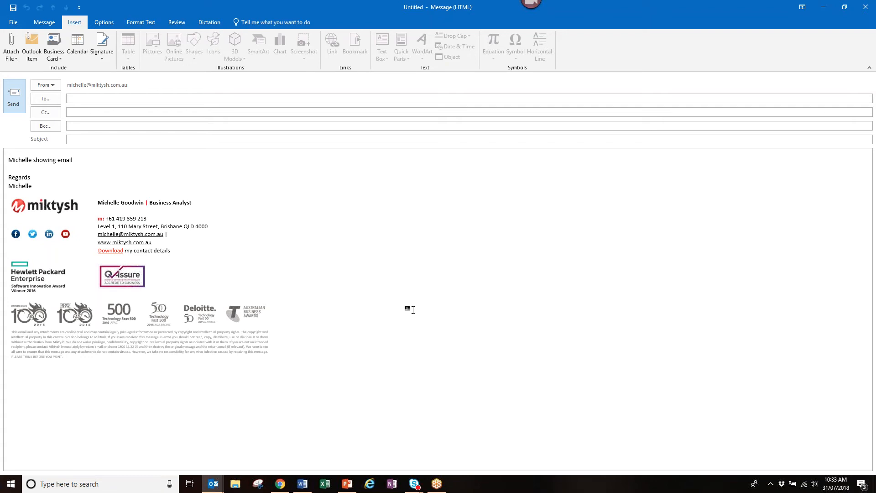
- Close the unsent test message and discard its draft instead of keeping it
key("alt+Tab")
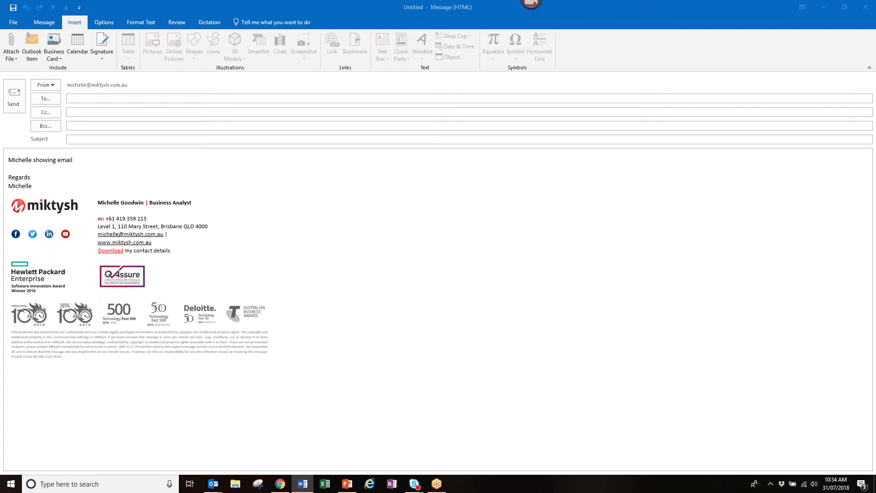
left_click(368, 259)
key("Escape")
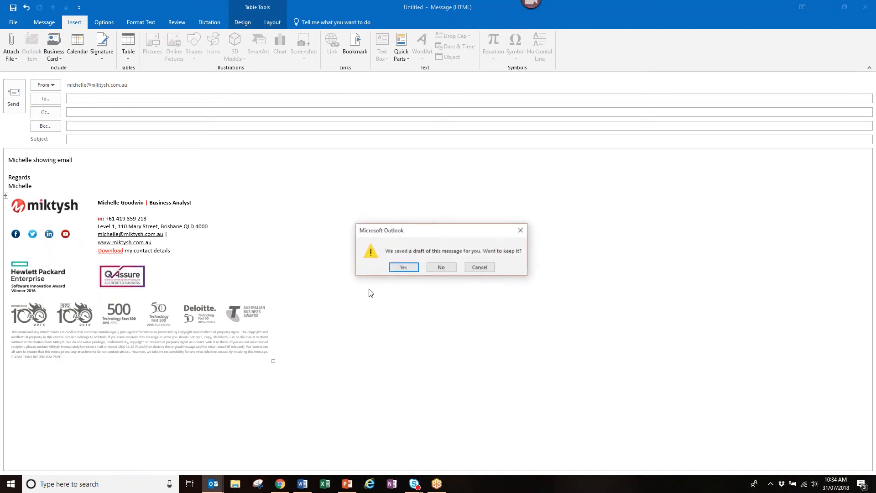
left_click(480, 269)
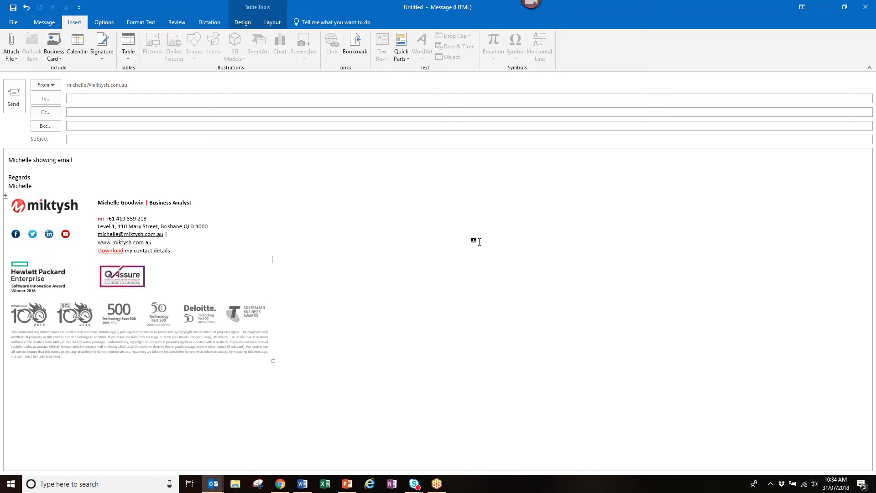
key("Escape")
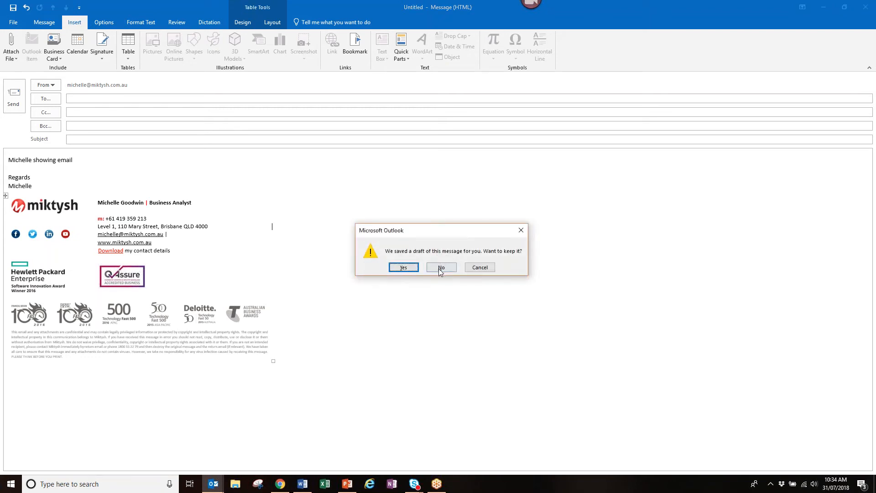
left_click(440, 269)
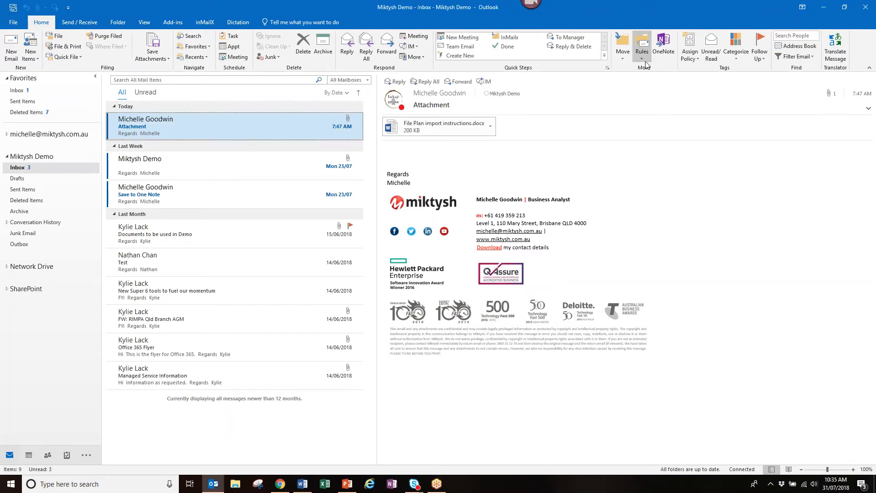
- Look over the Rules menu, then open the 14/06/2018 'Test' message
left_click(644, 59)
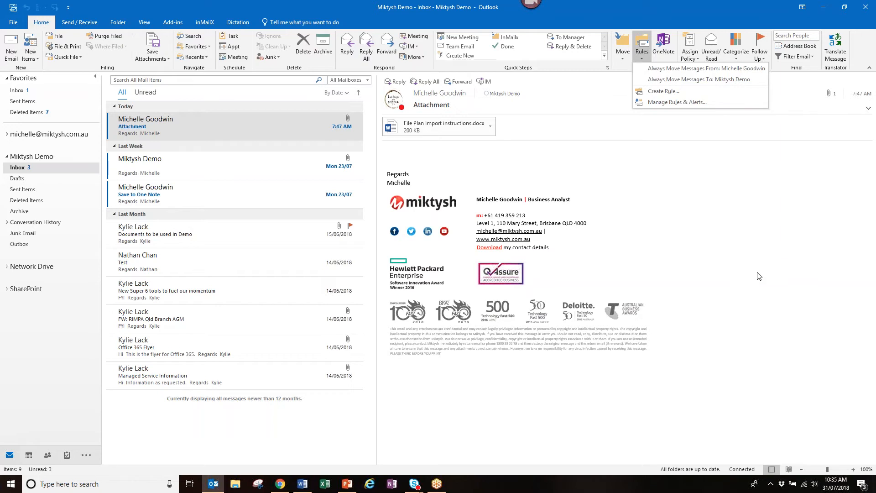
key("alt+Tab")
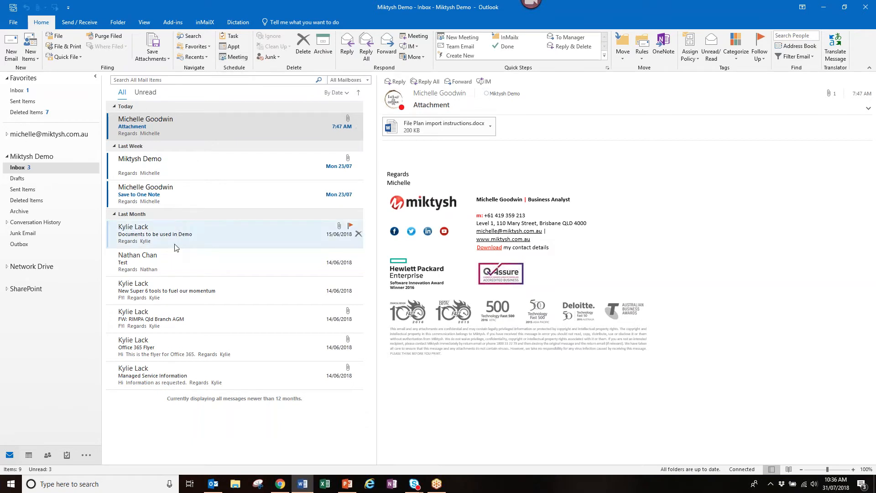
left_click(163, 262)
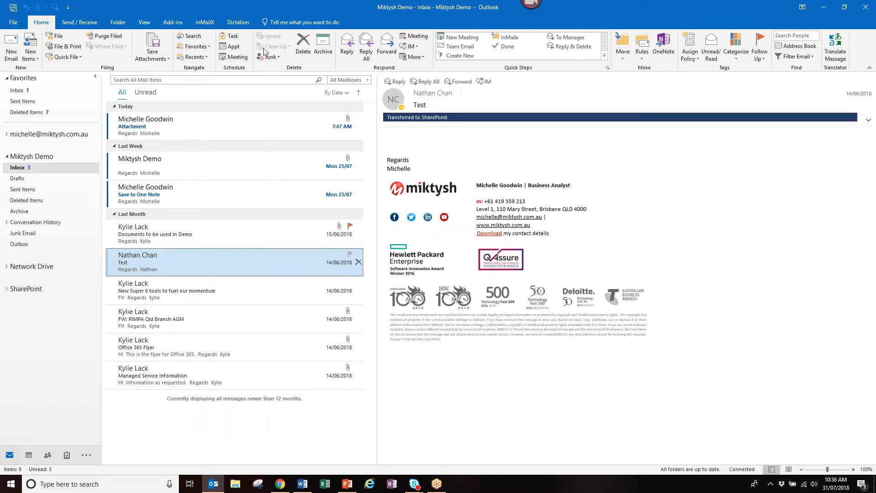
left_click(234, 57)
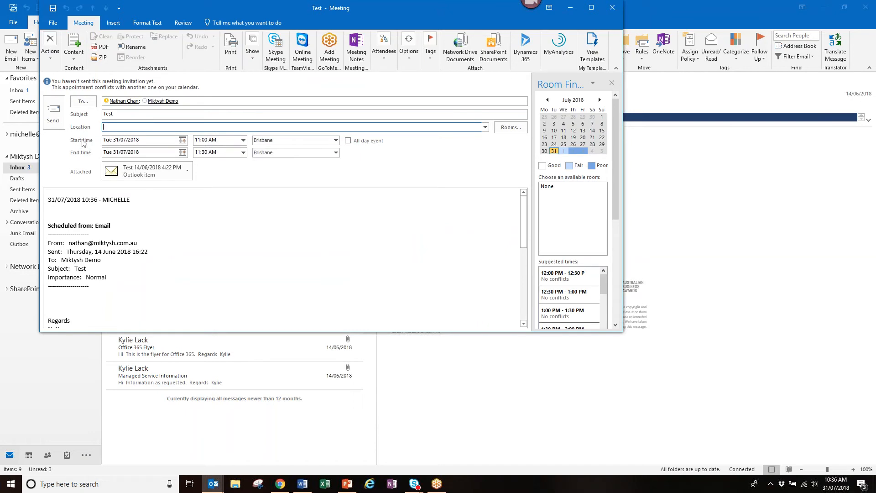
left_click(182, 139)
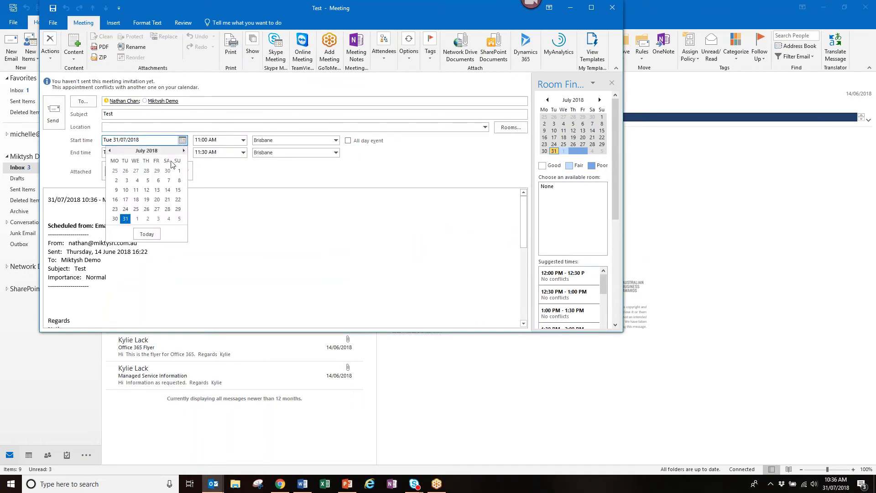
left_click(137, 219)
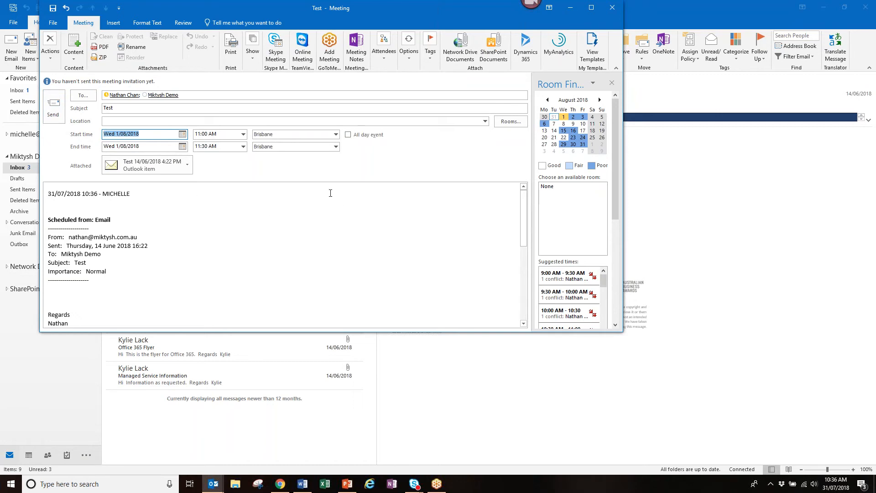
left_click(612, 8)
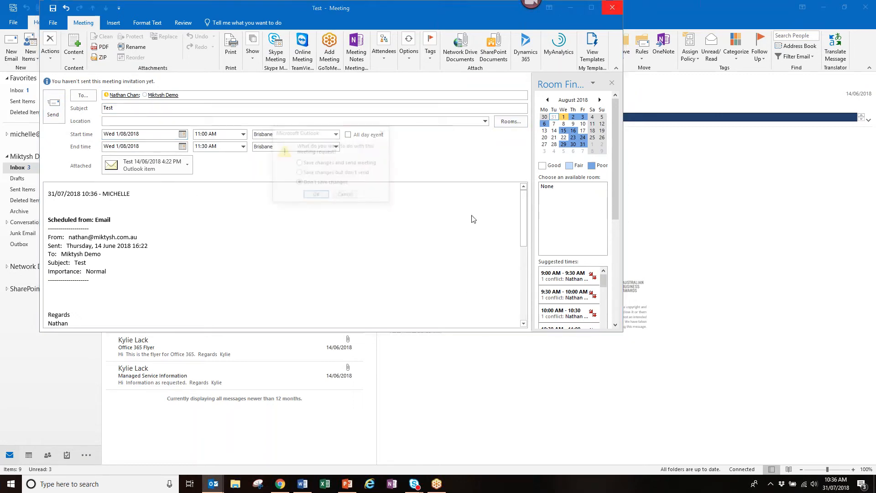
left_click(317, 197)
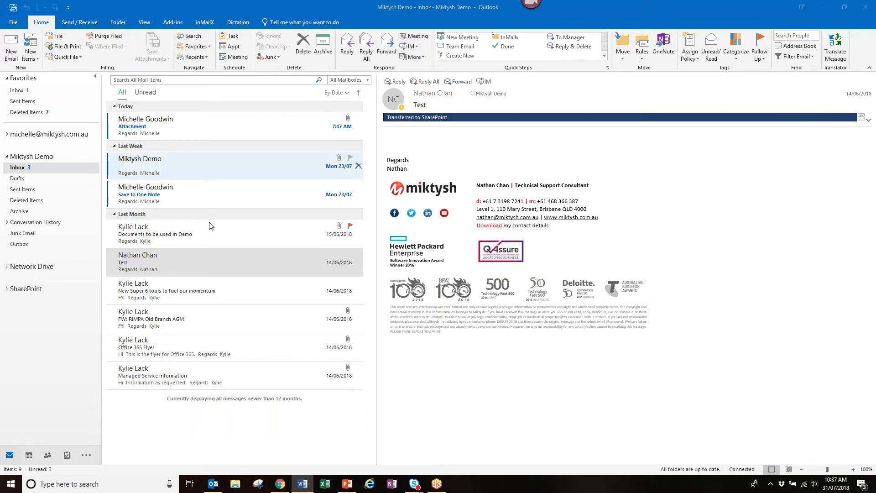
- Open the 'Save to One Note' message and cancel sending it to a OneNote notebook
left_click(663, 52)
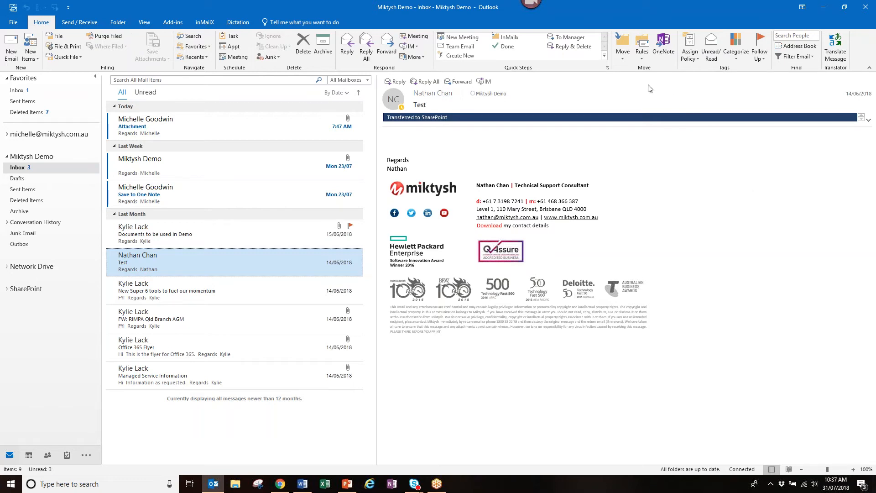
left_click(247, 189)
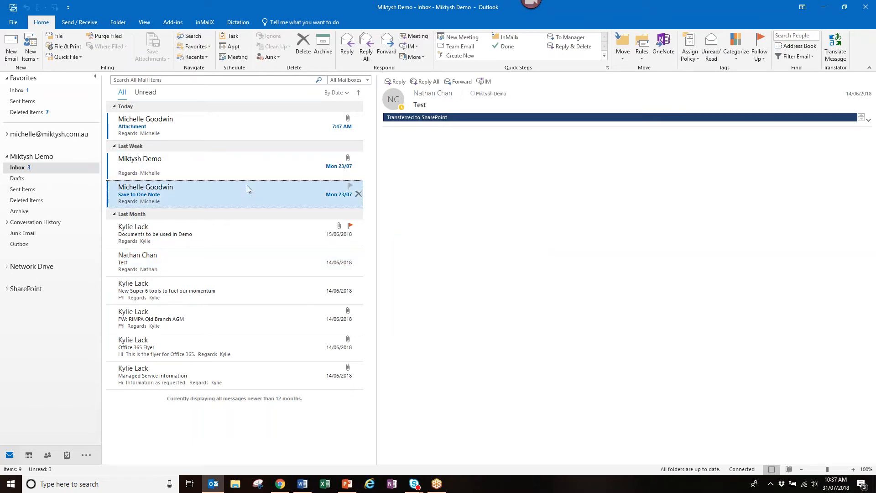
left_click(662, 47)
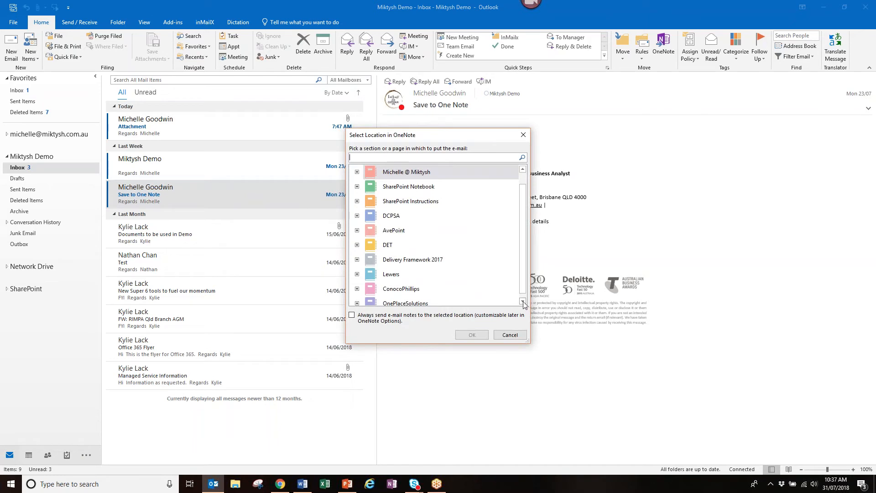
left_click(524, 177)
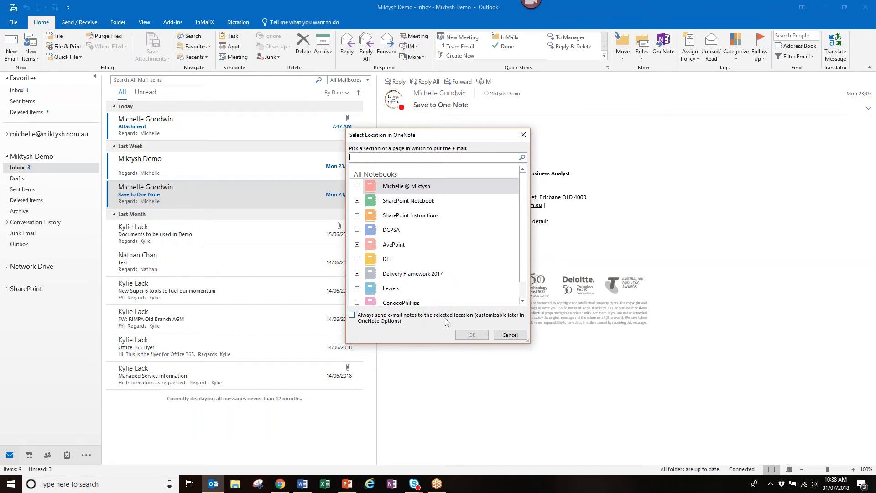
left_click(509, 335)
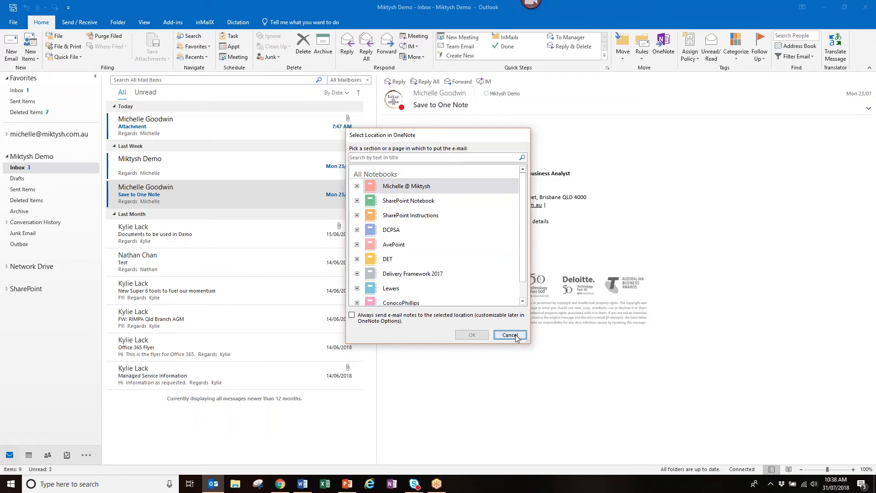
key("alt+Tab")
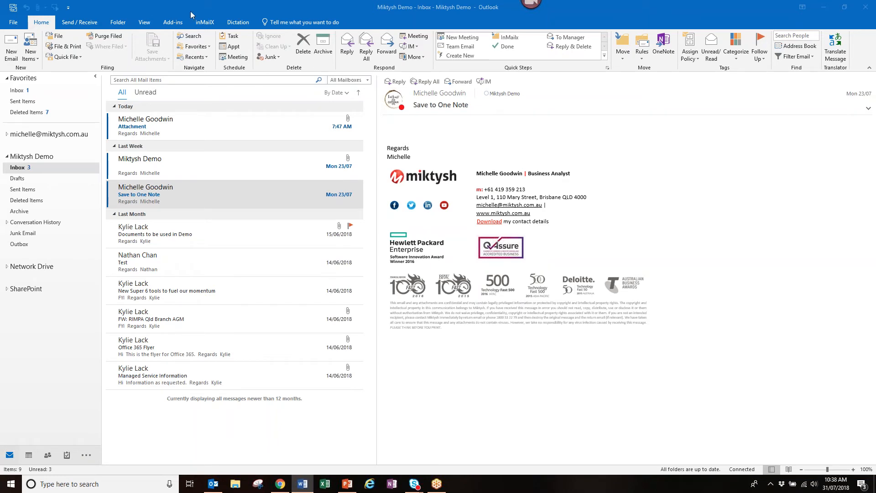
- Glance at the Dictation tools, return to Home, and start a new email with the signature
left_click(238, 23)
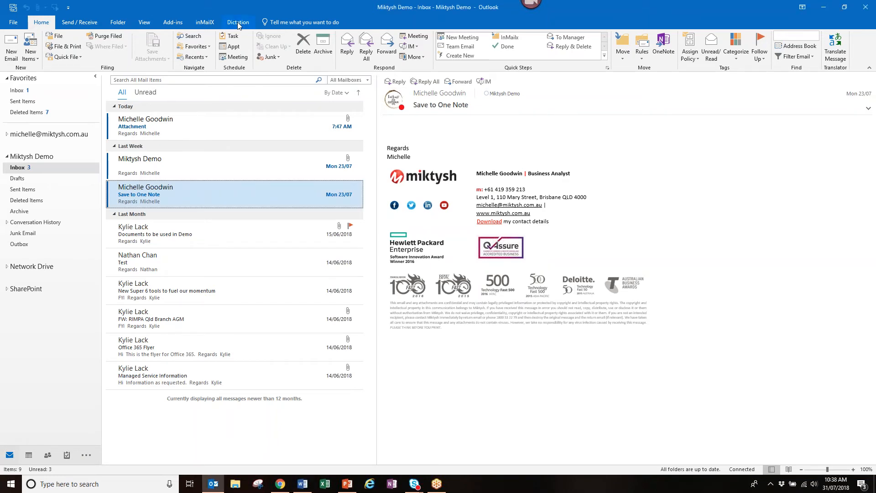
left_click(238, 25)
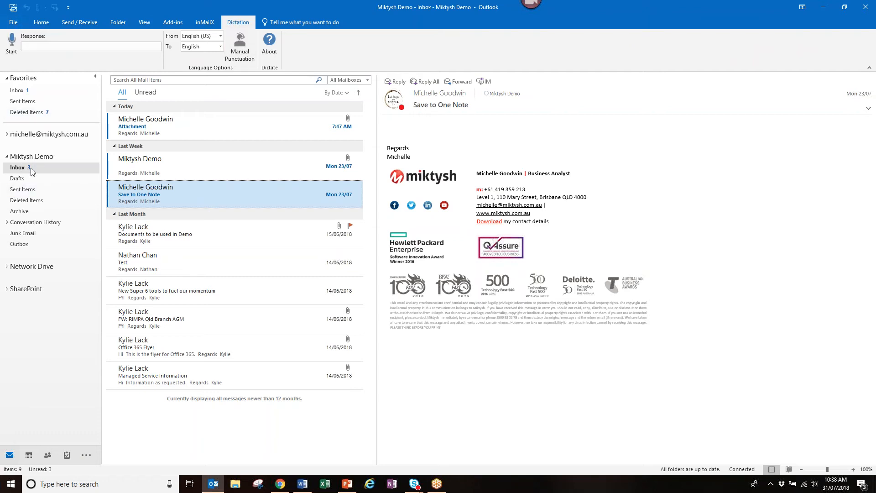
left_click(41, 23)
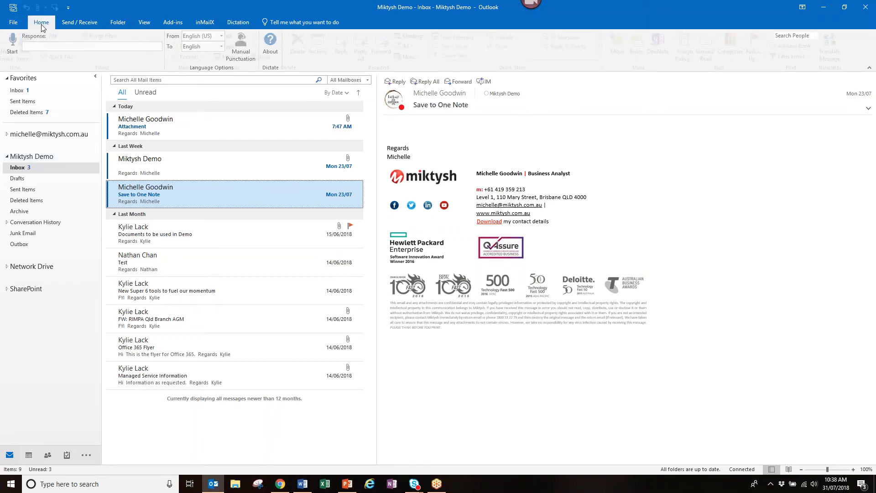
left_click(13, 46)
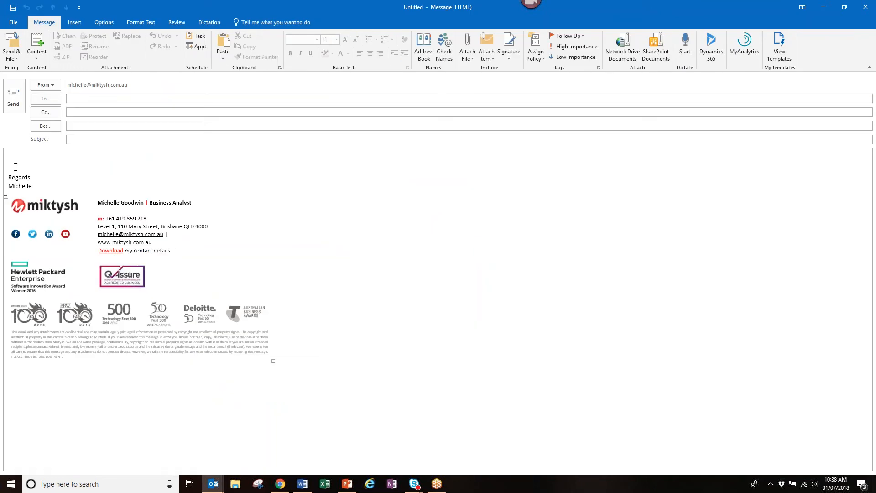
- Dictate a few sentences into the body, ending with 'Thanks for watching.'
left_click(15, 167)
left_click(209, 23)
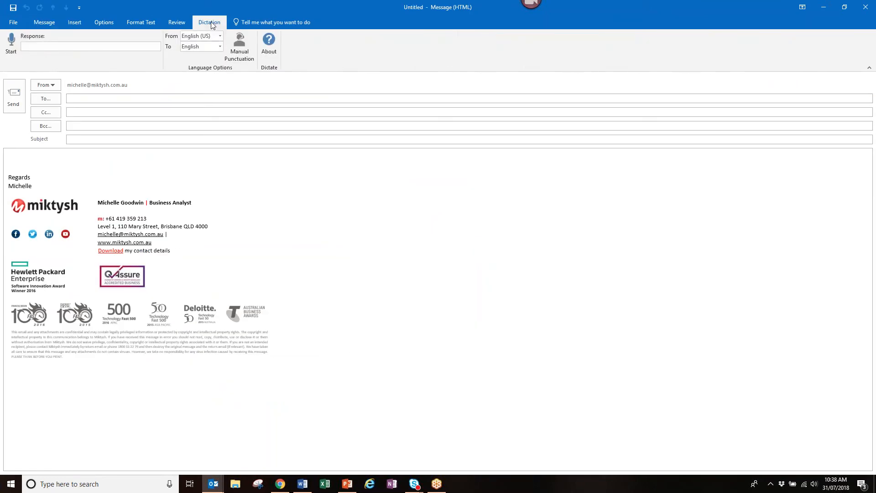
left_click(11, 45)
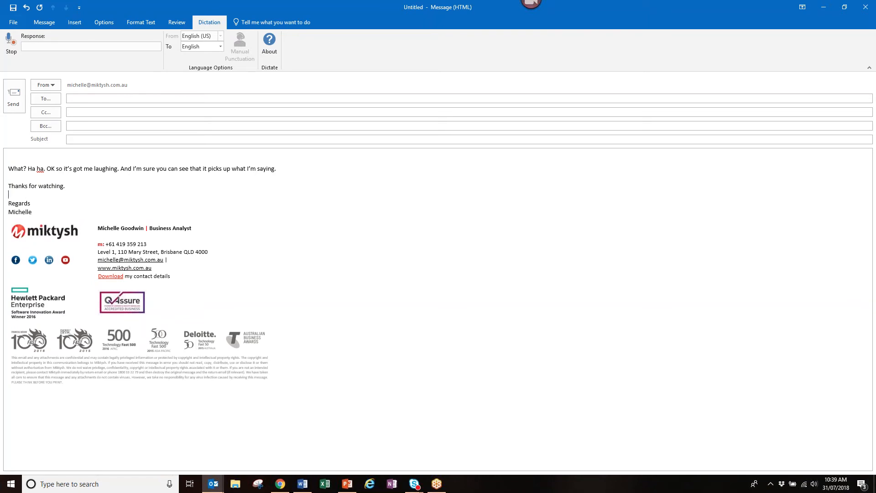
left_click(10, 50)
left_click(172, 23)
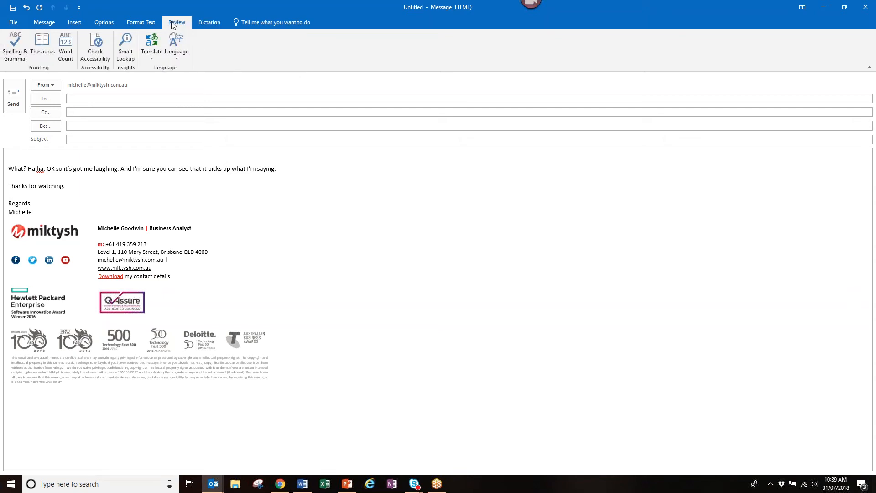
- Run the Accessibility Checker on the dictated draft, close its results pane, then close the draft window
left_click(91, 58)
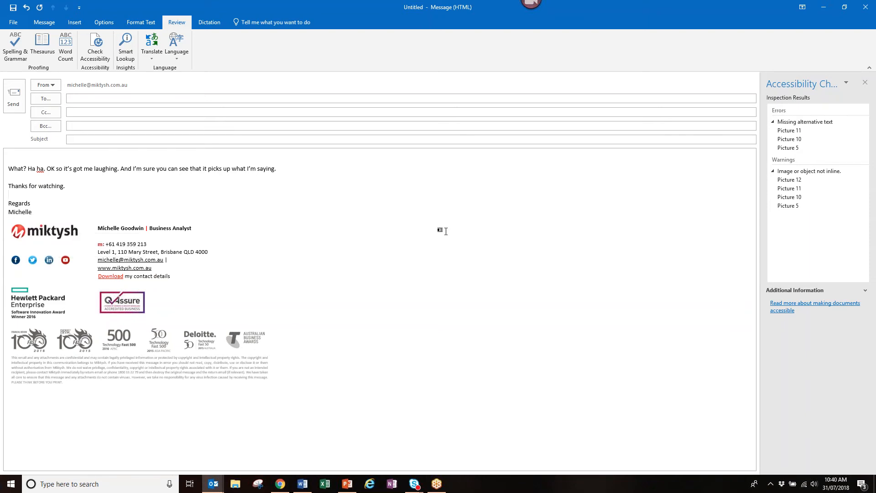
left_click(866, 82)
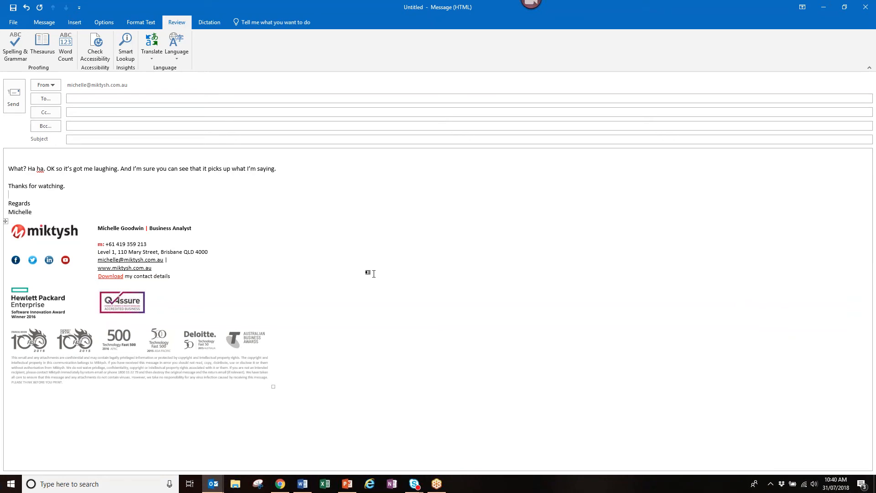
left_click(368, 274)
key("Escape")
- Answer No to the save prompt so the dictated draft is discarded
left_click(442, 268)
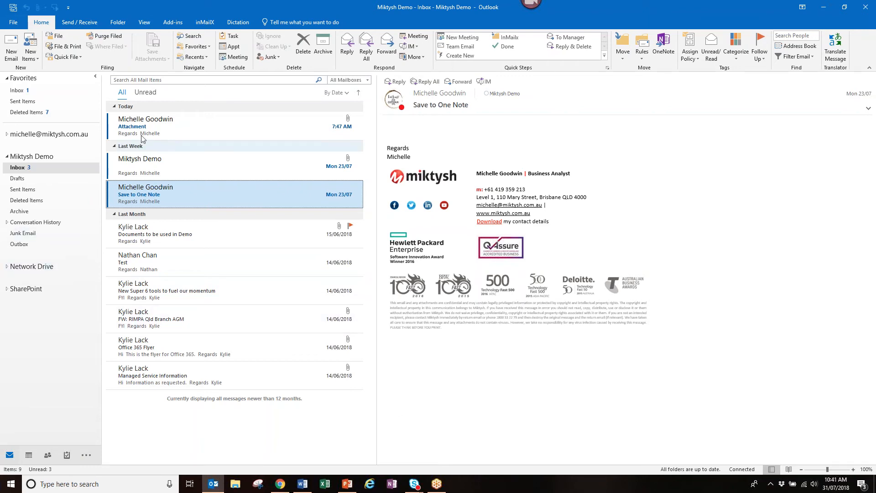
- Preview today's 'Attachment' message with File Plan import instructions.docx, then open it in its own window
left_click(164, 134)
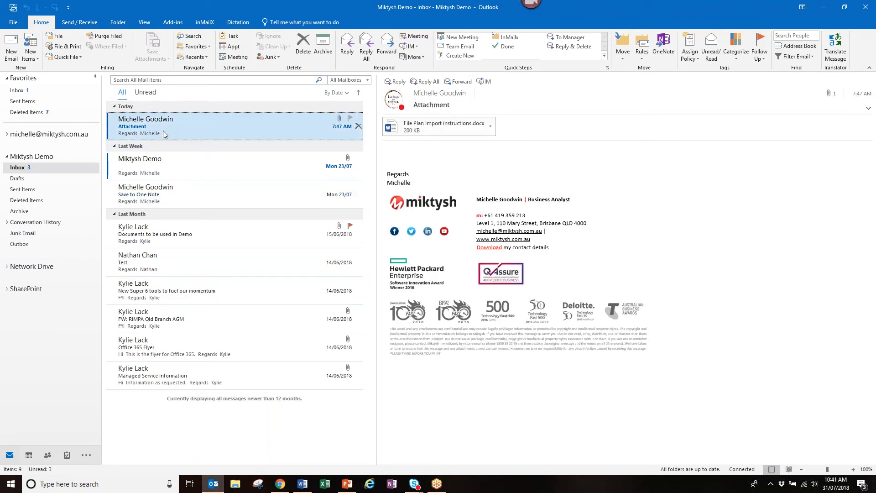
double_click(202, 125)
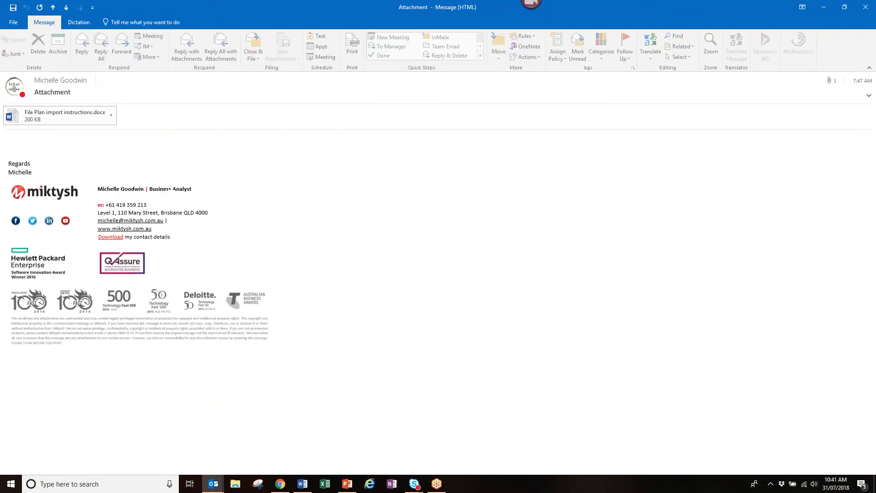
- Forward the Attachment message from the personal account instead of Miktysh Demo and send it
key("Return")
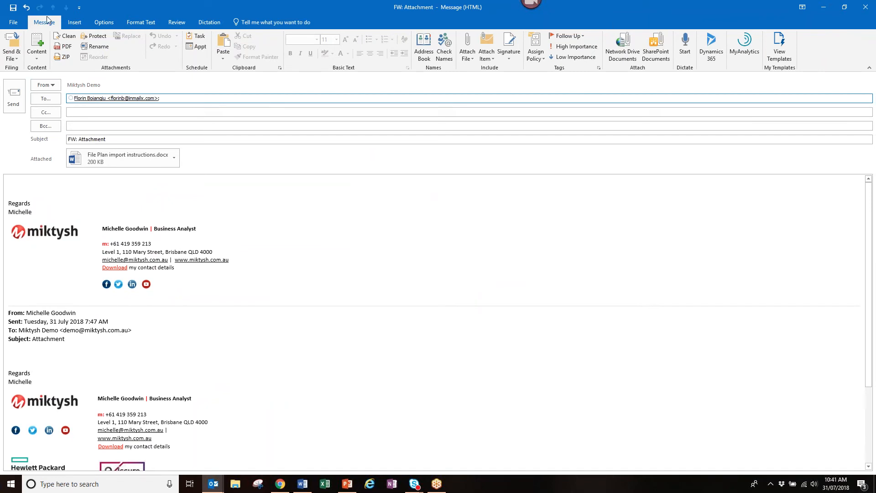
left_click(51, 85)
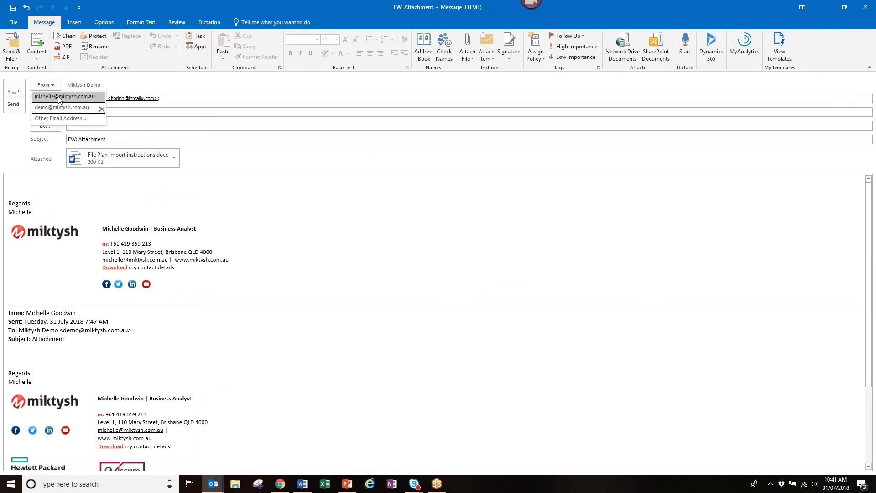
left_click(58, 97)
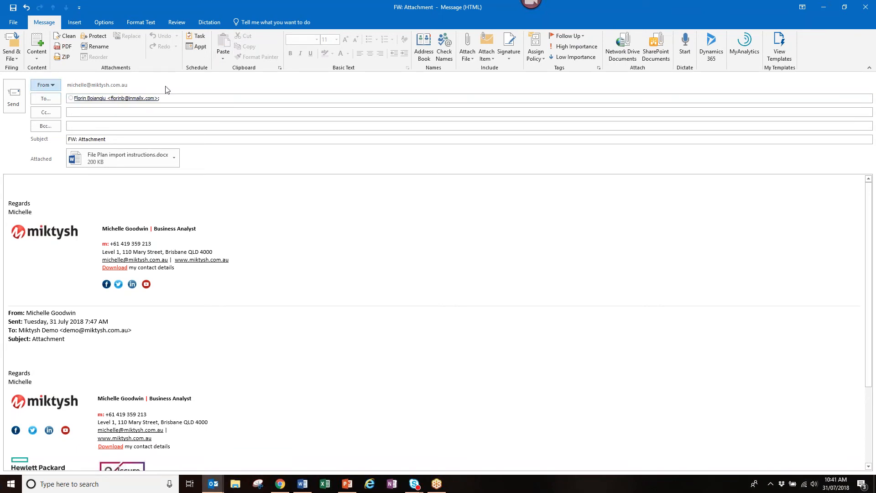
left_click(13, 99)
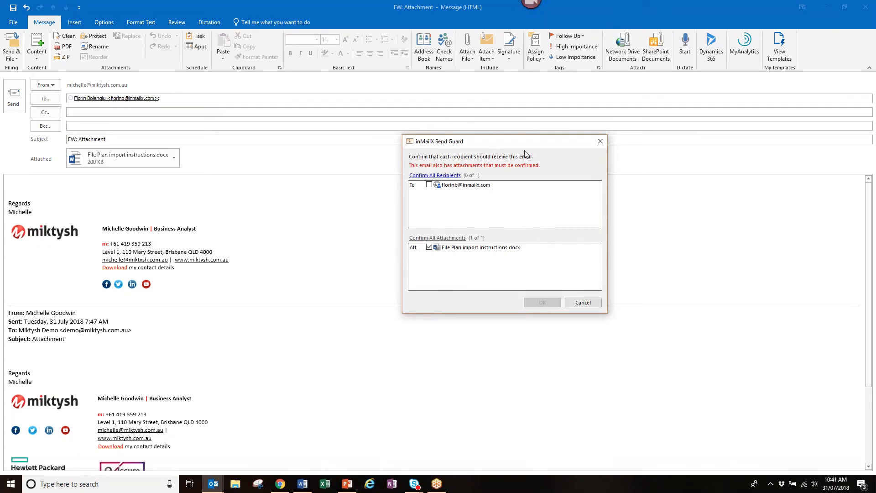
- In inMailX Send Guard, tick the recipient, check the docx attachment's options, and confirm with OK
left_click_drag(503, 136, 418, 164)
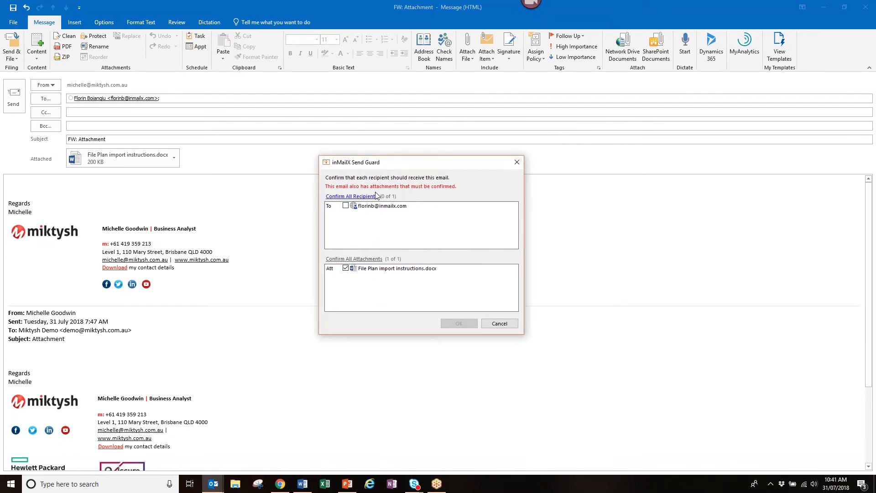
left_click(346, 205)
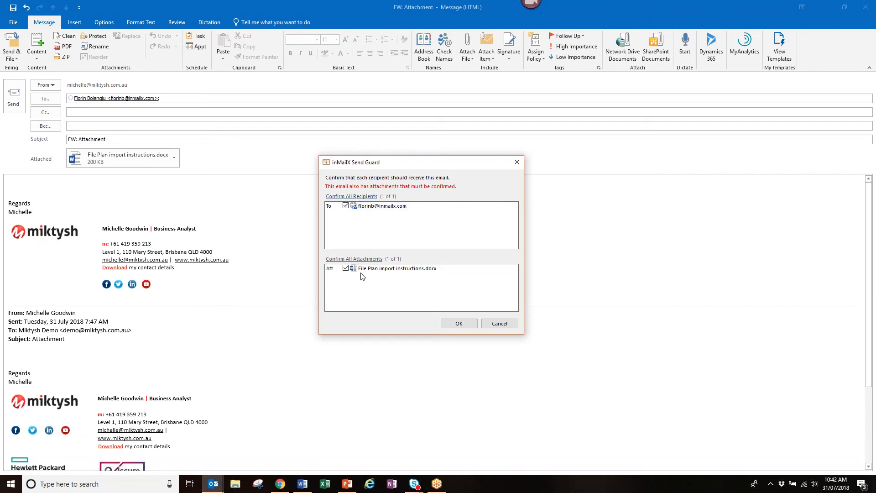
right_click(398, 271)
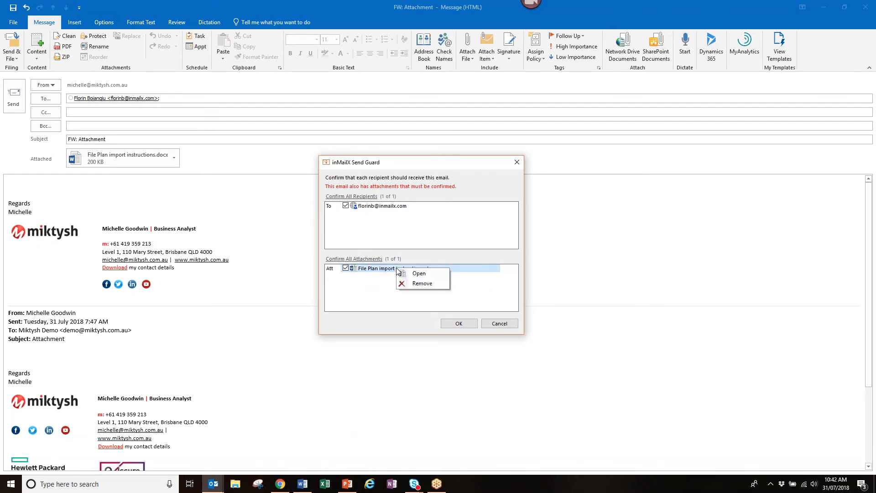
left_click(431, 283)
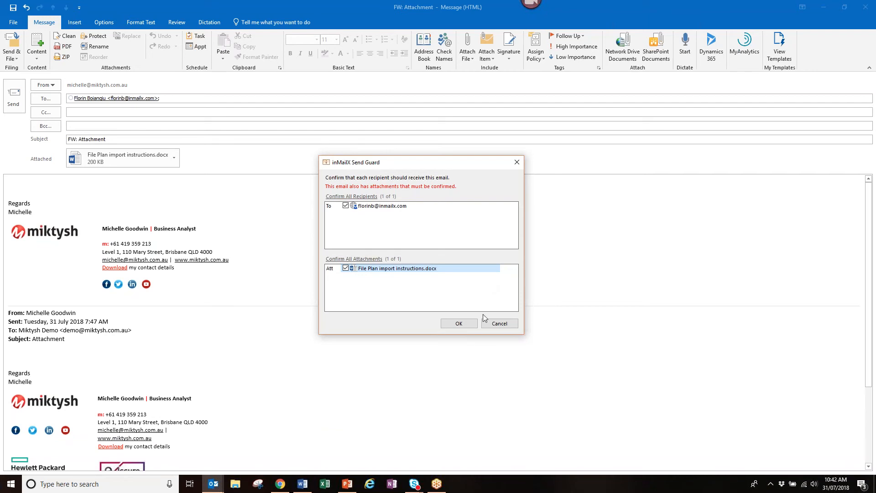
left_click(460, 323)
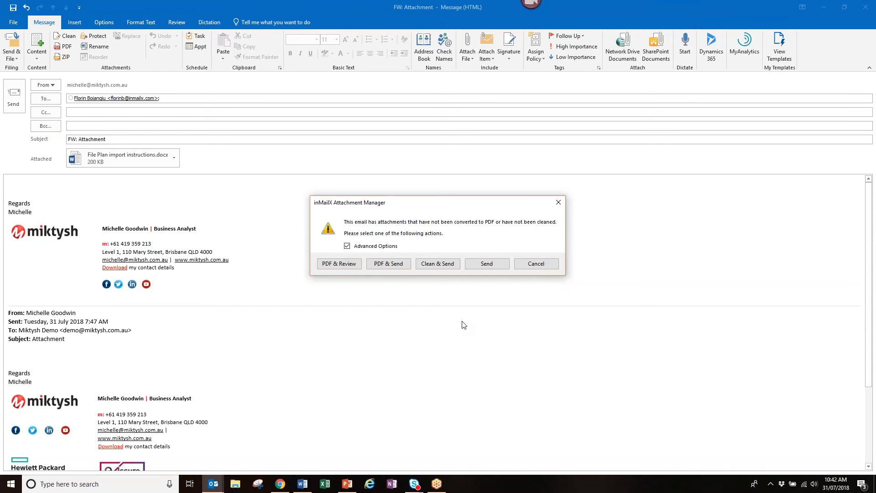
left_click(435, 265)
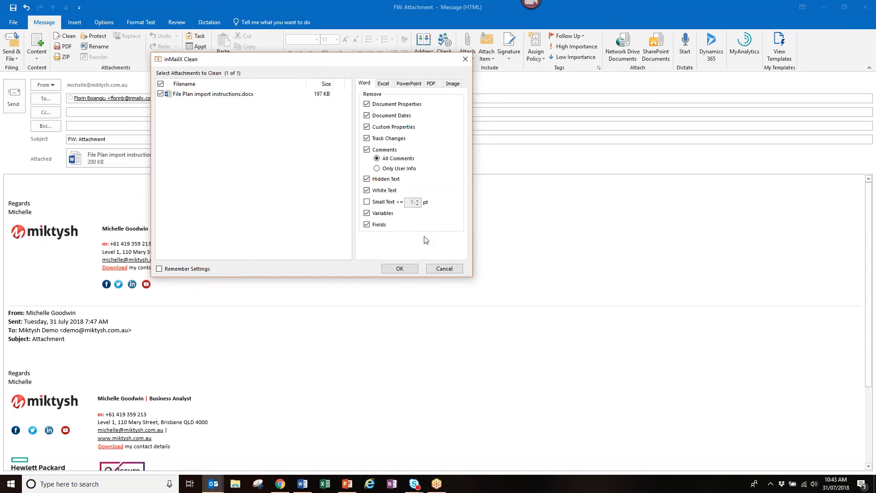
left_click(444, 269)
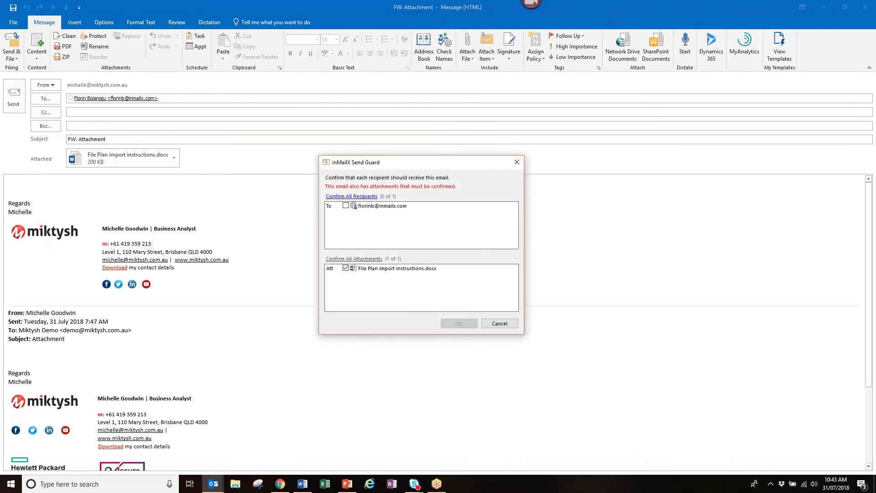
left_click(346, 206)
left_click(460, 324)
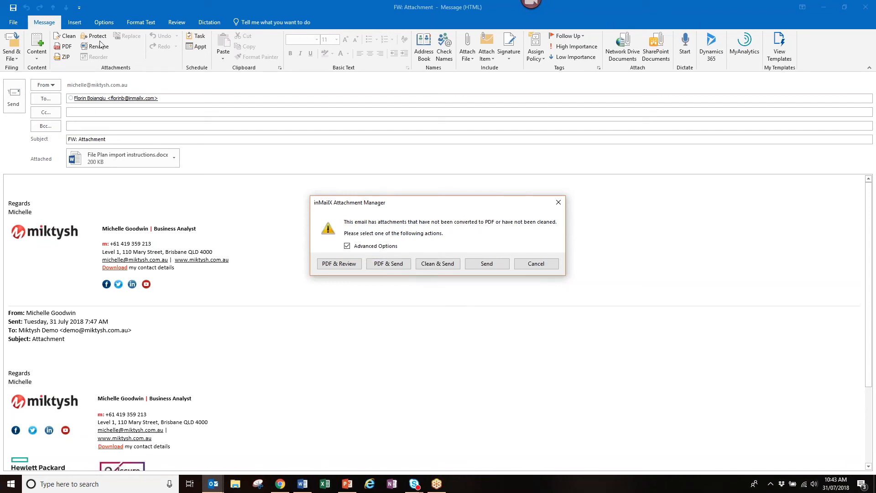
- Cancel the send in the Attachment Manager and bring up the inMailX Rename dialog
left_click(542, 266)
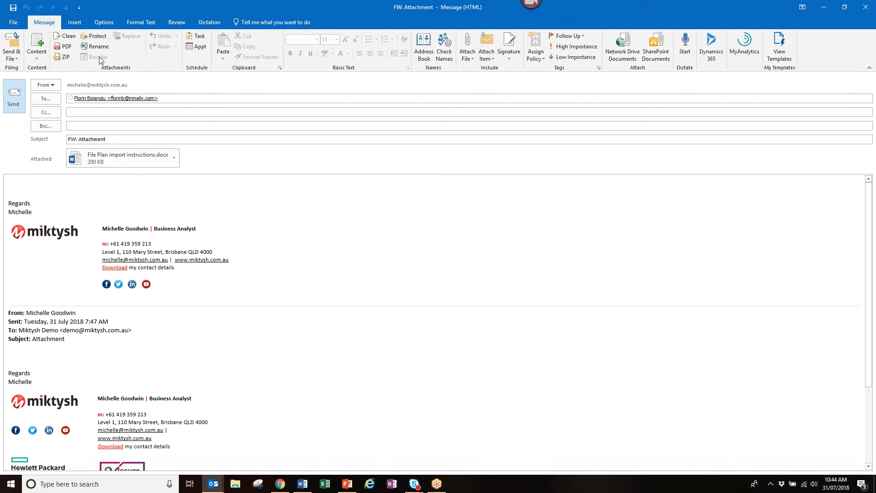
left_click(95, 50)
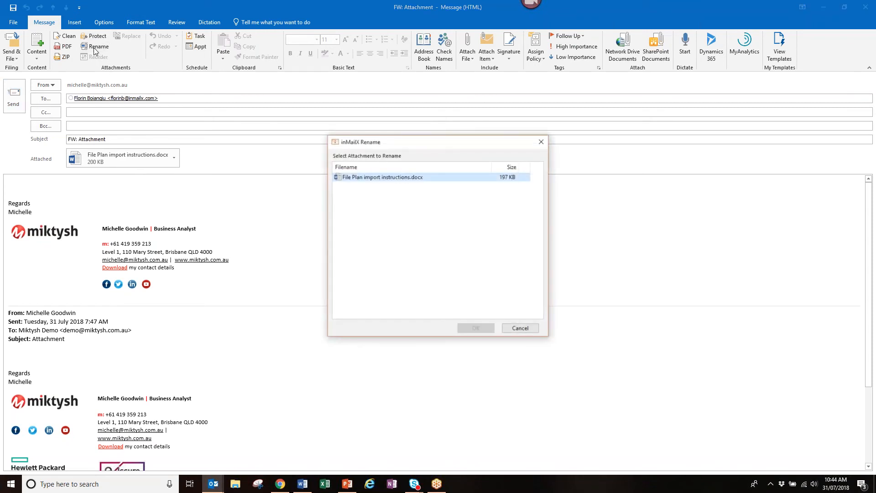
- Rename File Plan import instructions.docx to 'RecordPoint File Plan Import' and apply the change
left_click(366, 180)
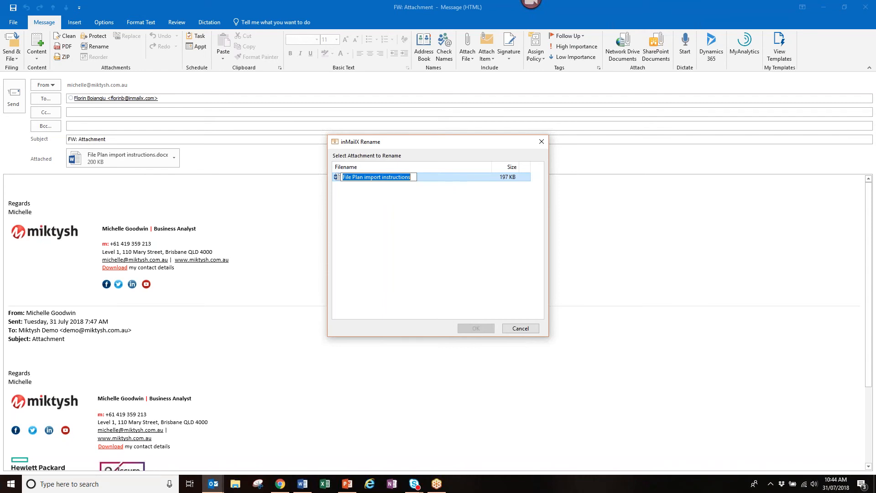
type("RecordPoin")
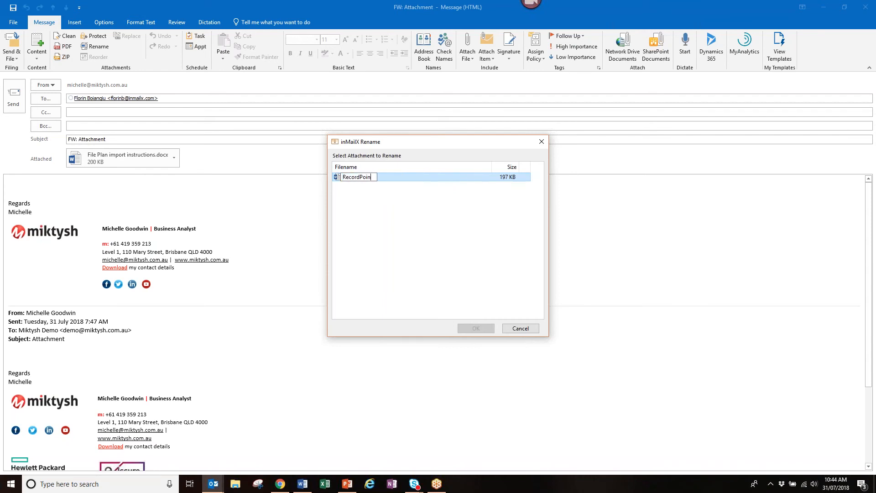
type("t File Plan Import")
left_click(419, 177)
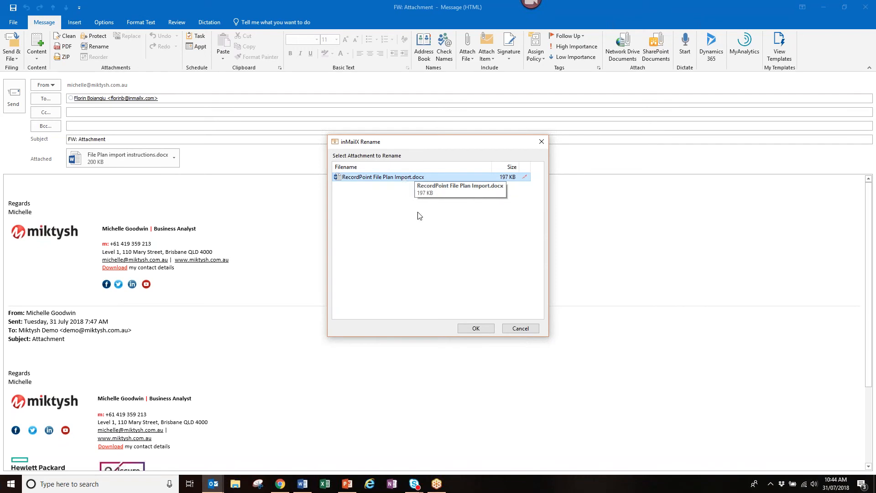
left_click(479, 328)
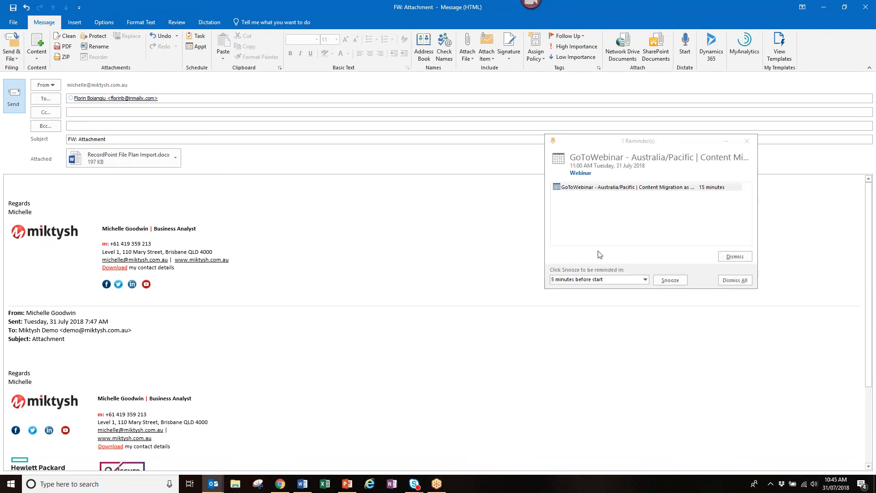
- Dismiss the 11:00 AM GoToWebinar reminder in Outlook and on the Windows notification
left_click(735, 281)
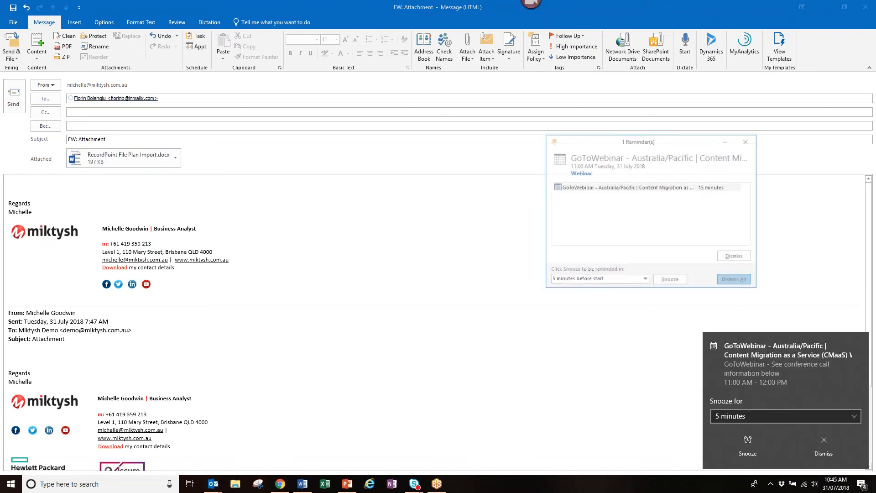
left_click(821, 441)
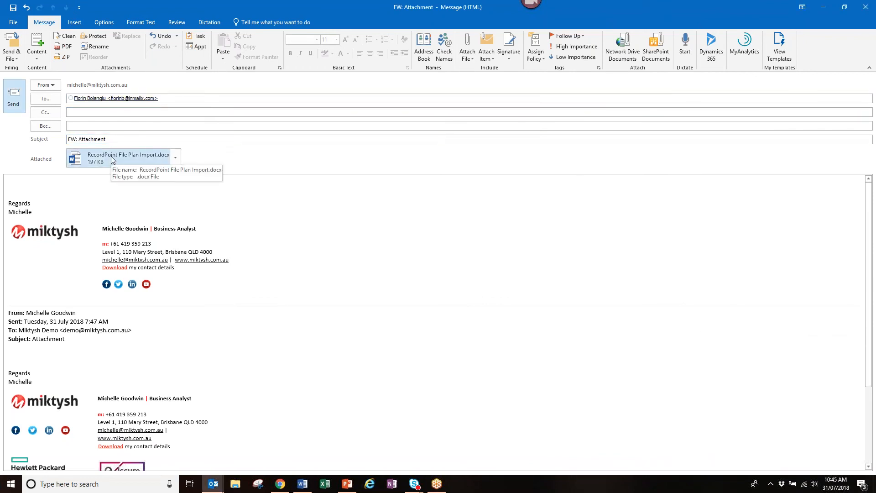
- Choose Send & File > Send & Quick File > Other Locations... for the forward
left_click(17, 60)
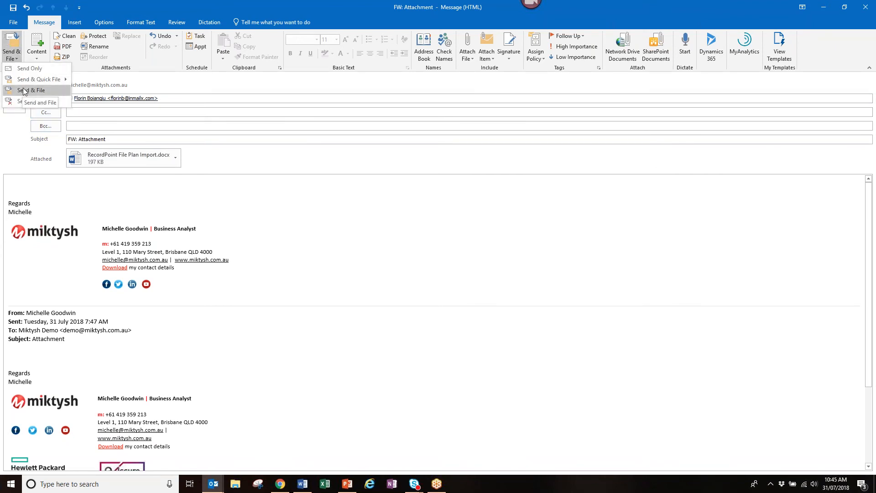
mouse_move(26, 79)
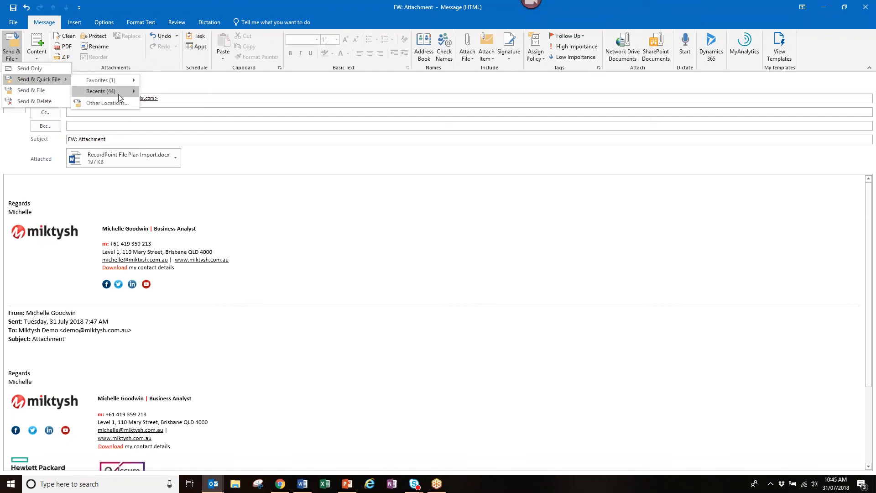
mouse_move(119, 94)
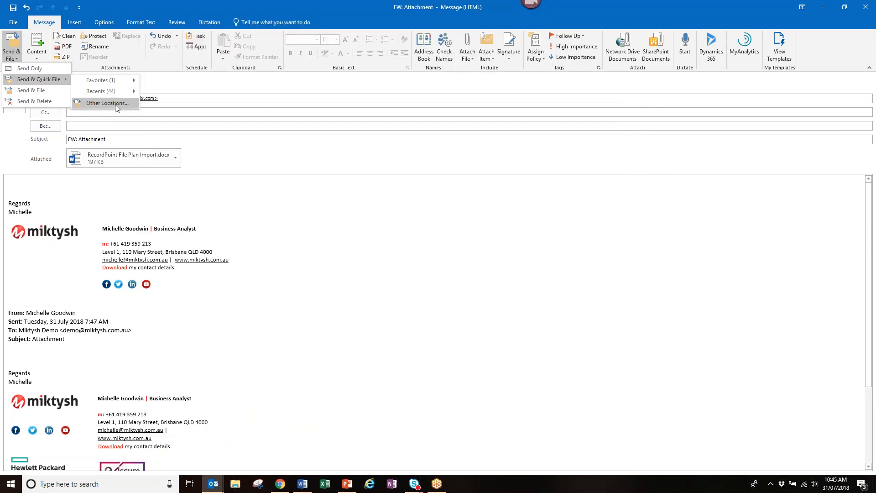
left_click(115, 105)
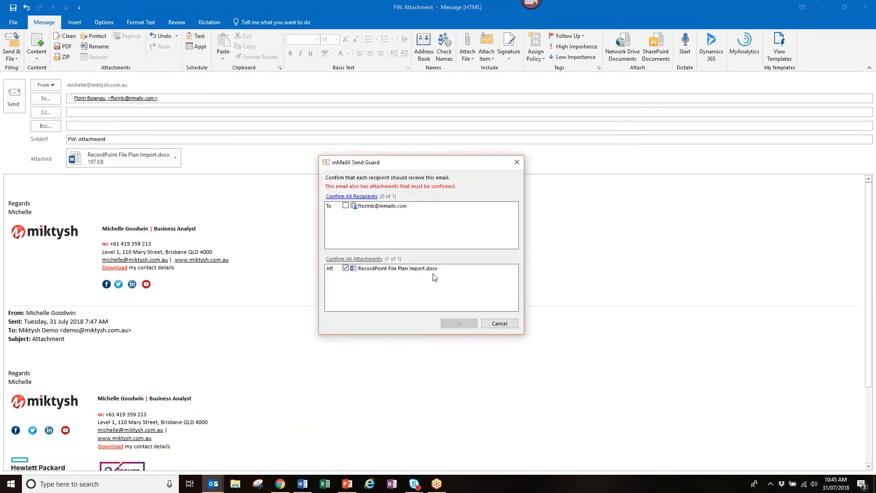
- Confirm the recipient in Send Guard, then convert the docx attachment to PDF with PDF & Send
left_click(369, 204)
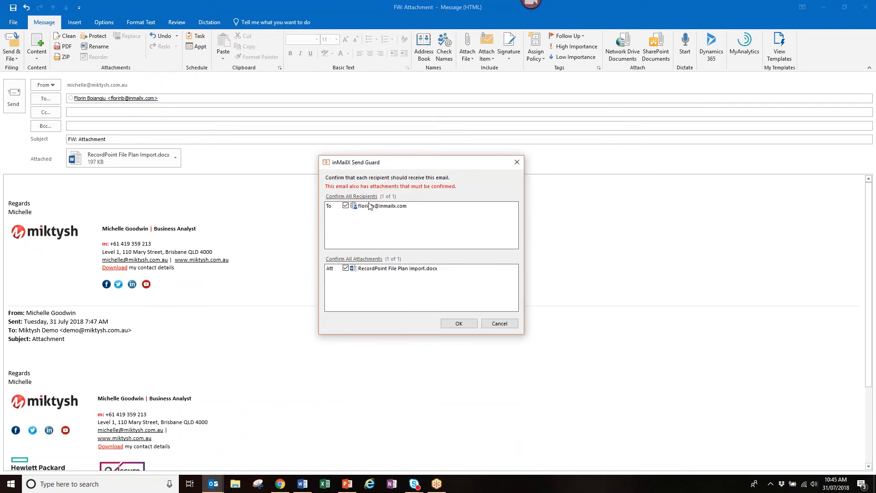
left_click(459, 323)
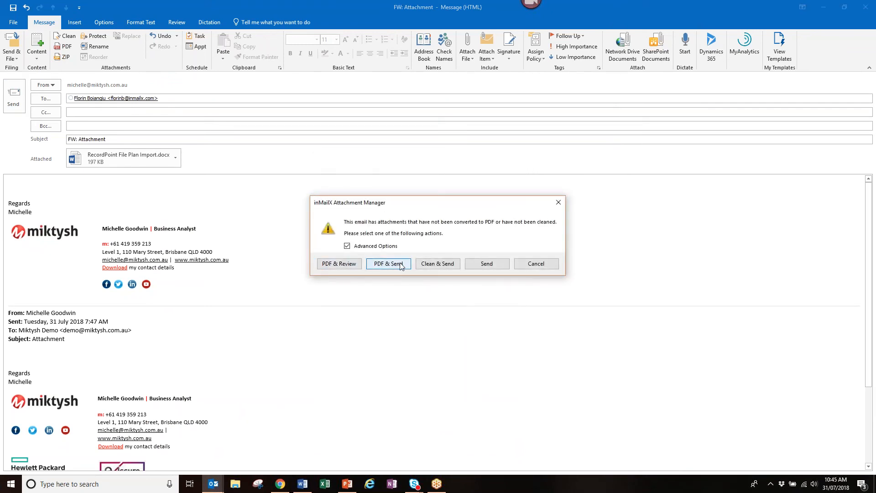
left_click(401, 265)
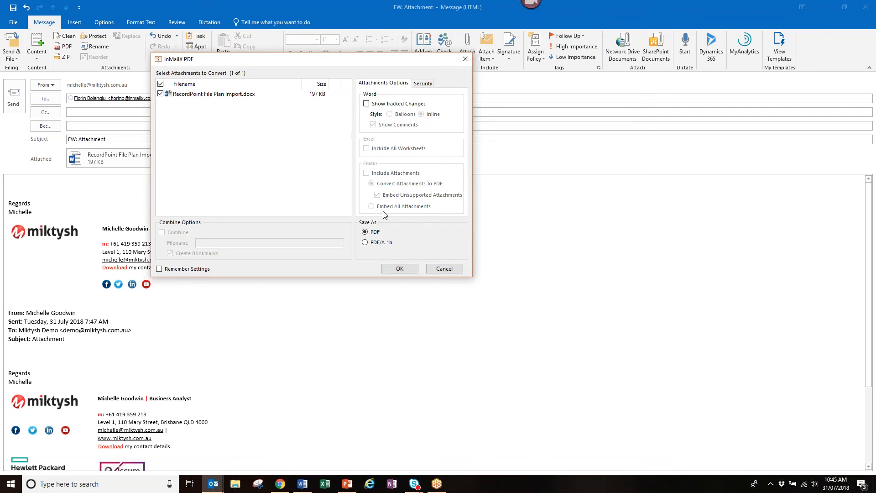
left_click(405, 268)
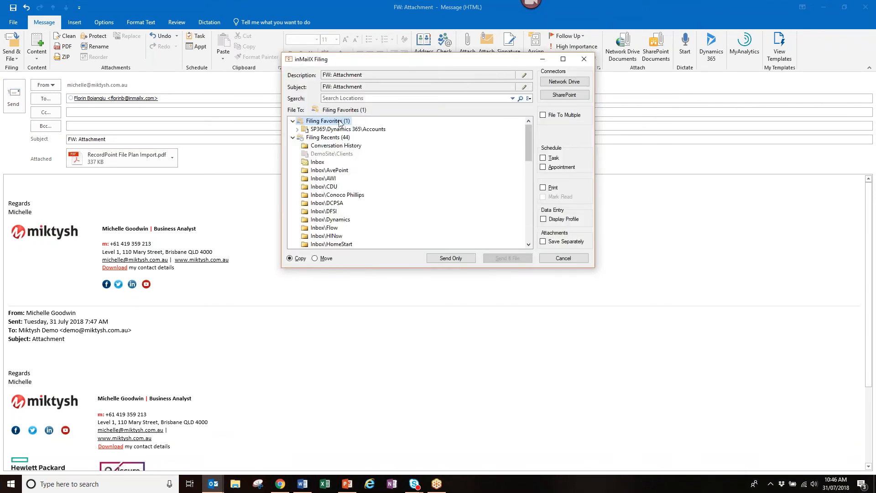
- File the forward to SharePoint > Repository > X-plorer > SP365\Send as Email and send it
left_click(293, 137)
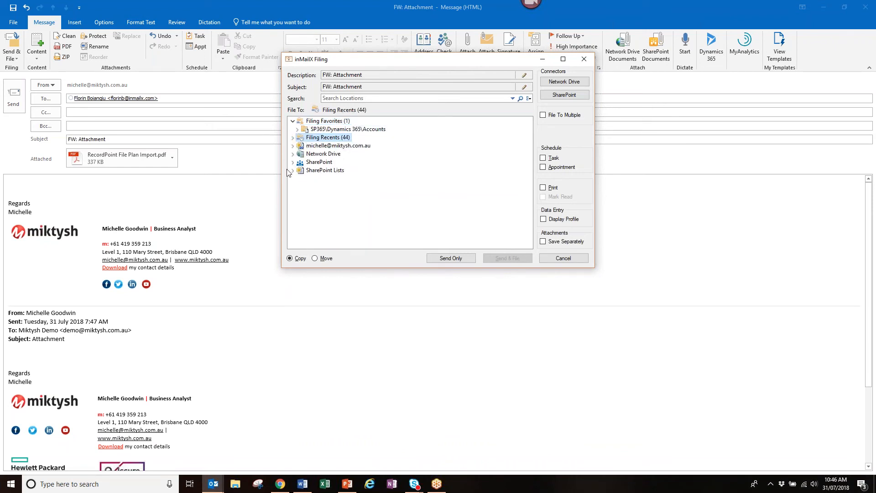
left_click(293, 163)
left_click(297, 171)
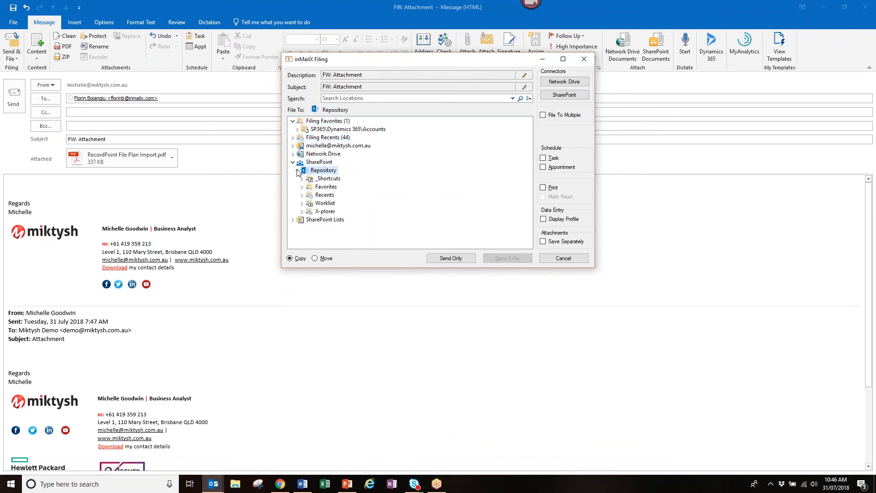
left_click(302, 211)
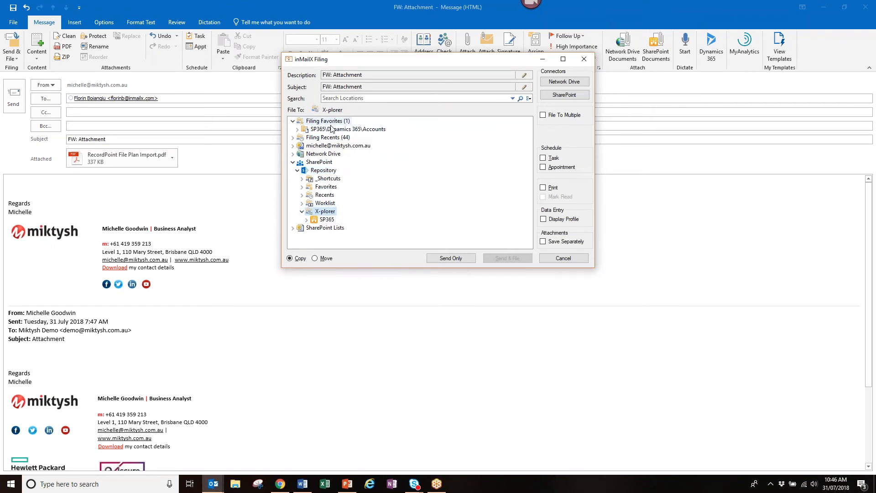
left_click(311, 220)
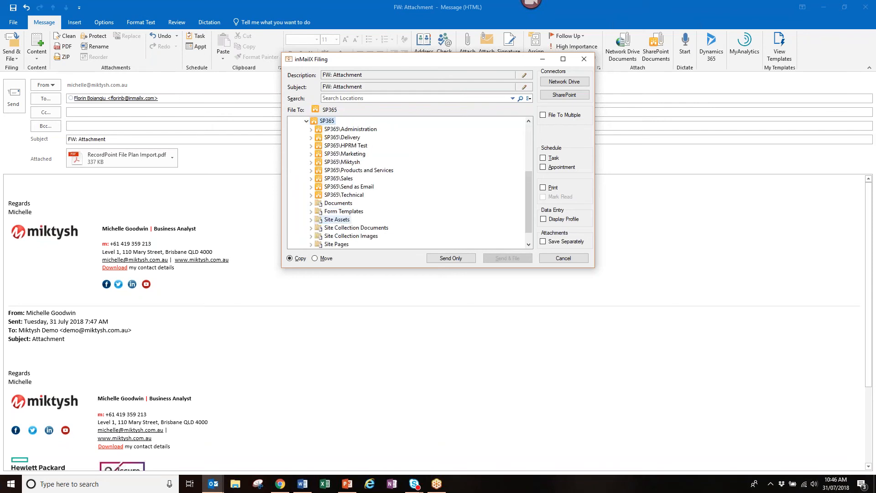
left_click(349, 189)
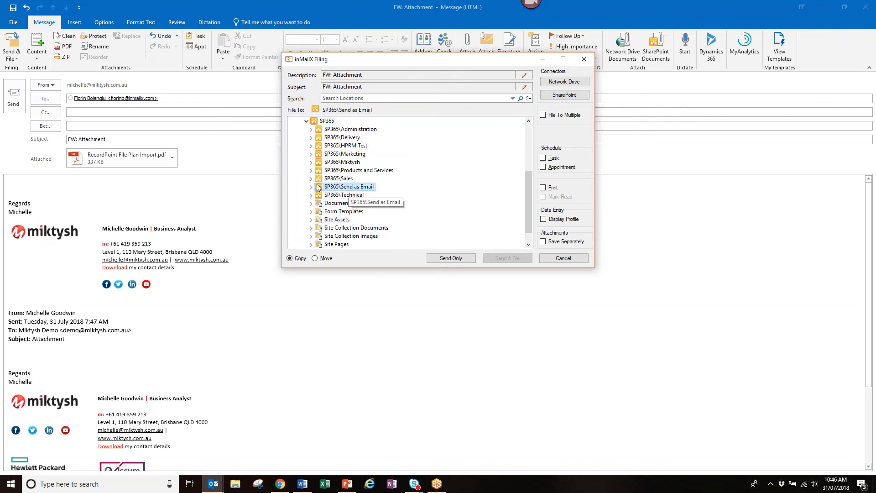
left_click(454, 259)
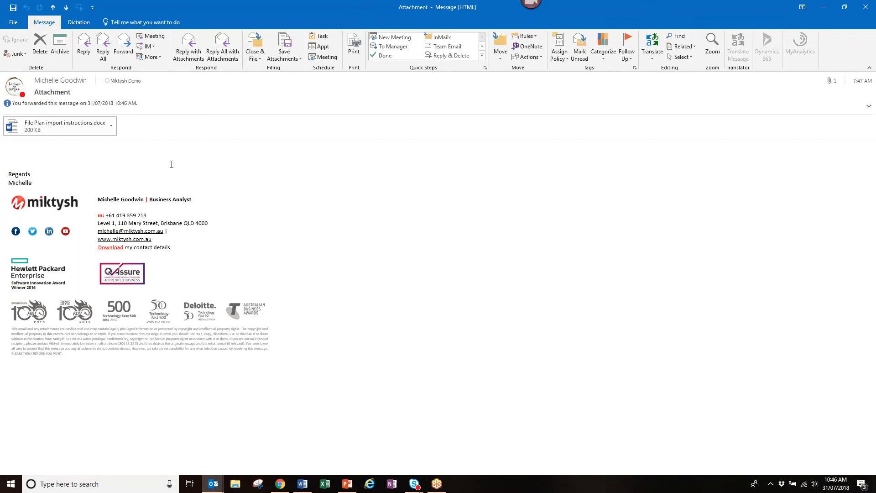
- Close the original message and view the sent 'FW: Attachment' message in Sent Items
key("Escape")
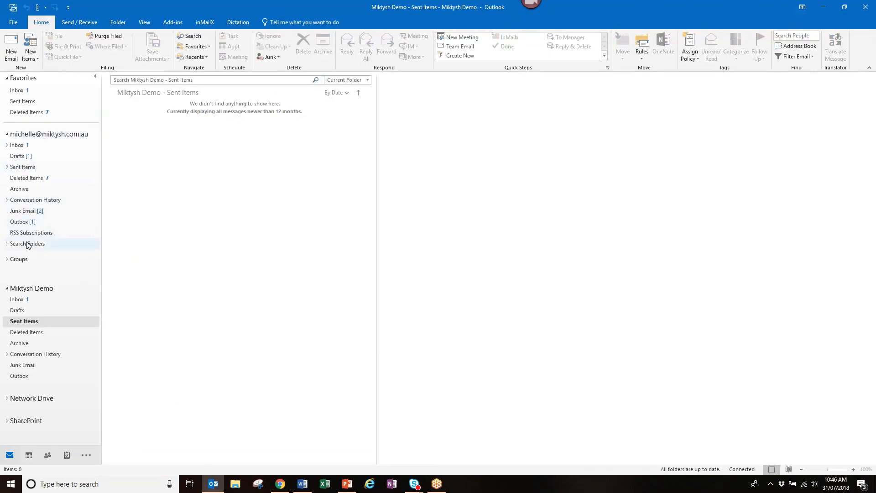
left_click(23, 167)
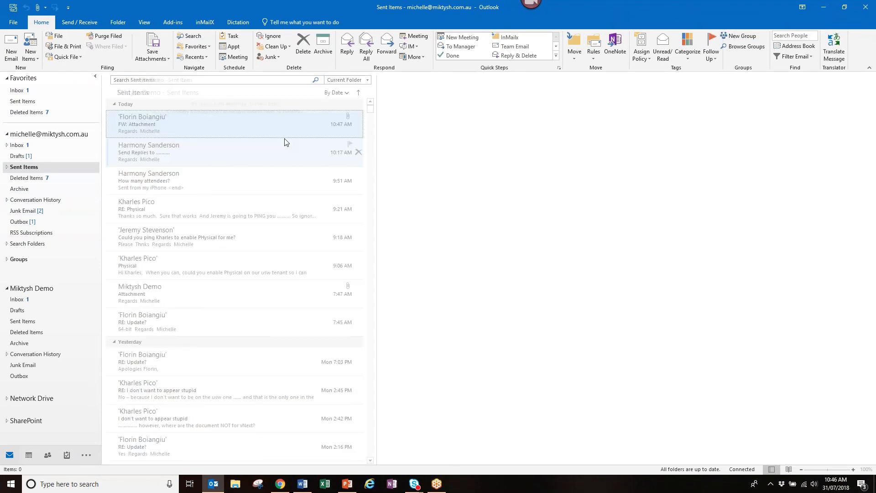
left_click(263, 133)
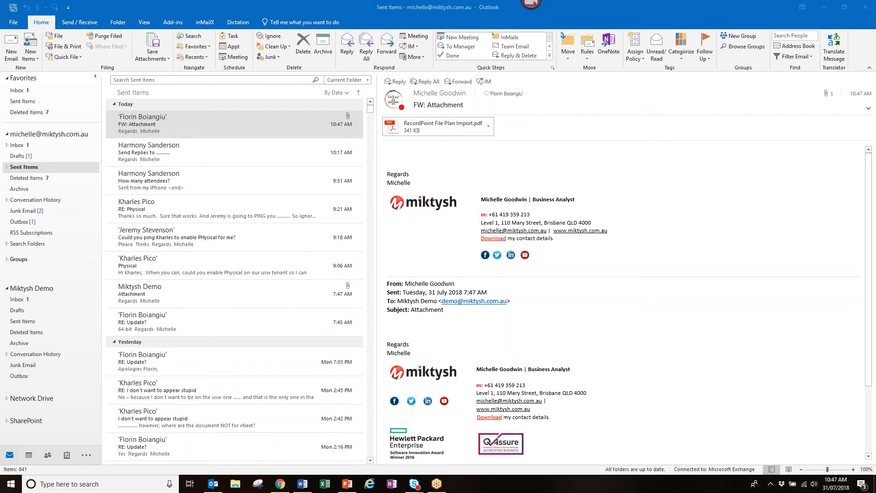
- Collapse the folder tree and open 'Documents to be used in Demo' in the Miktysh Demo Inbox
left_click(7, 134)
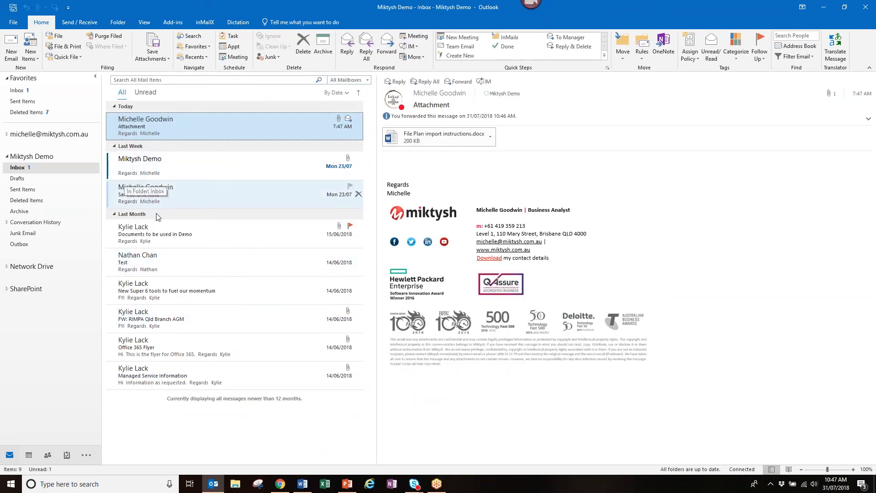
left_click(169, 237)
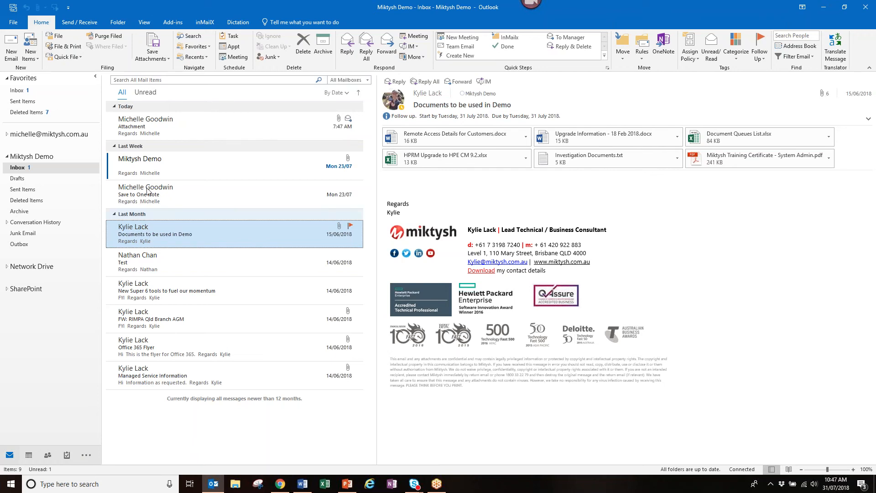
- Start an inline forward of 'Documents to be used in Demo', then select the Attachment message
left_click(459, 82)
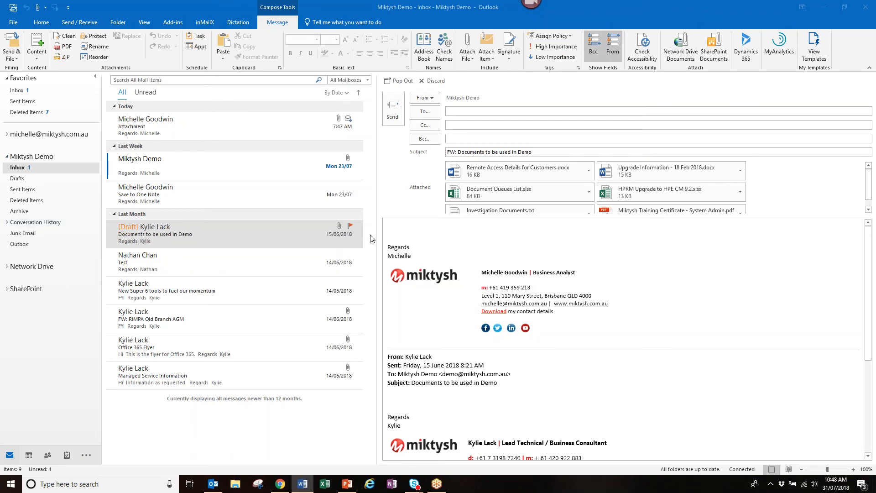
left_click(165, 133)
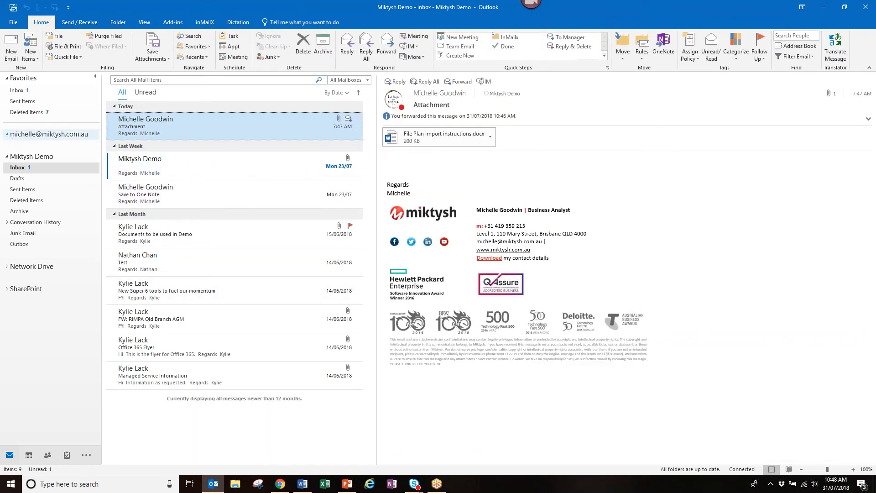
- Preview RecordPoint File Plan Import.pdf on the sent 'FW: Attachment' message, then forward that message
left_click(7, 134)
left_click(22, 166)
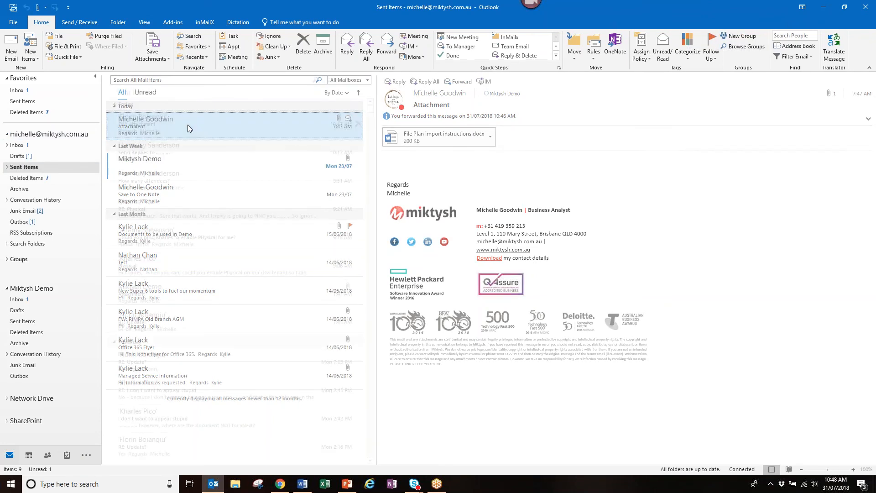
left_click(433, 133)
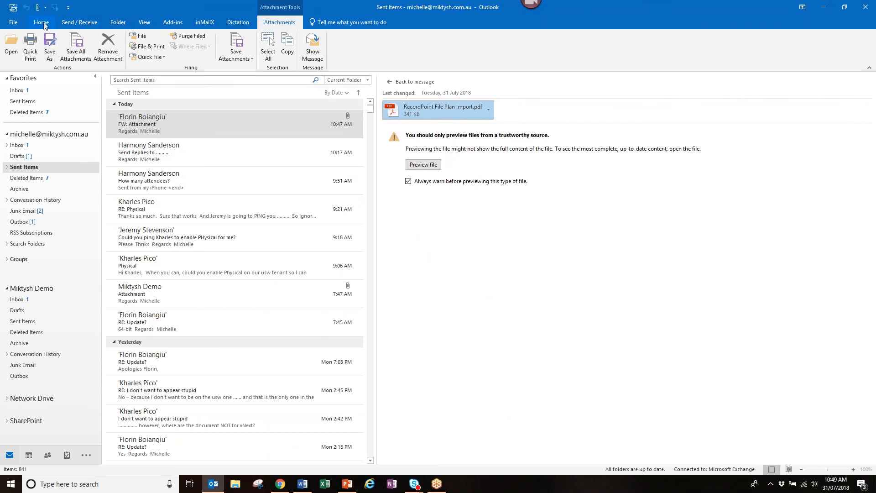
left_click(20, 300)
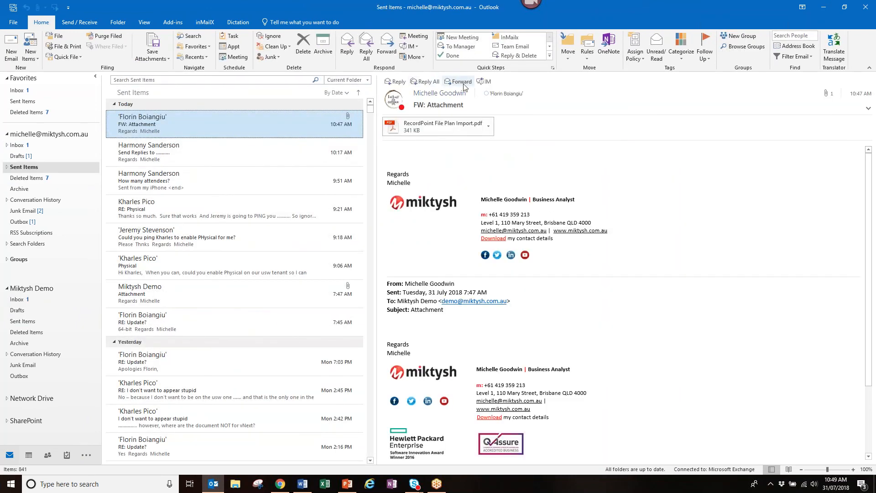
left_click(463, 83)
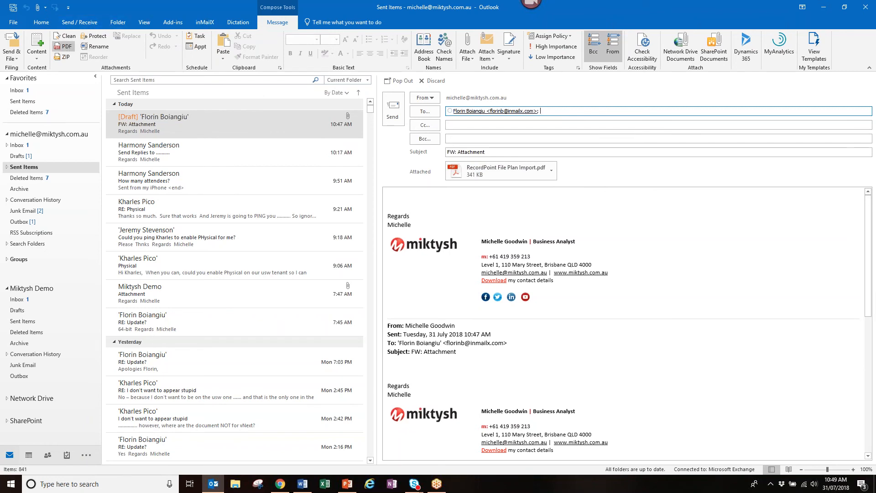
- Tick inMailX PDF open and restrictions passwords plus all Disable boxes, then cancel and discard the draft
left_click(63, 46)
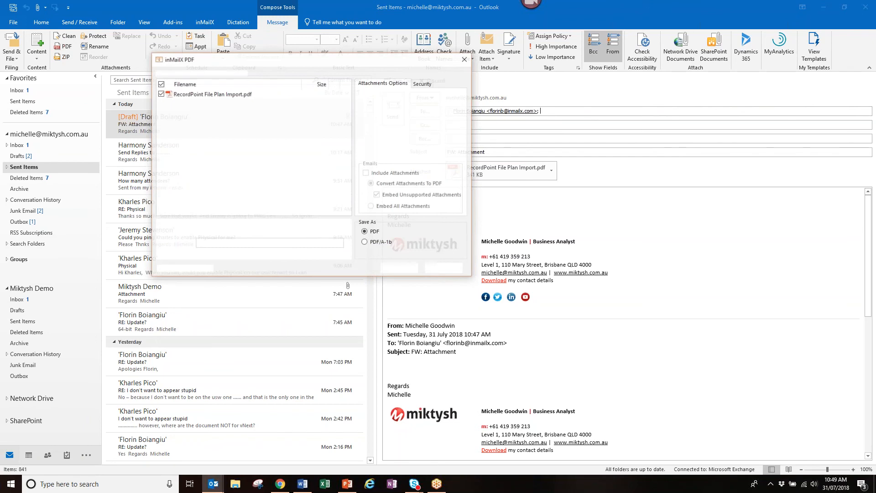
left_click(423, 83)
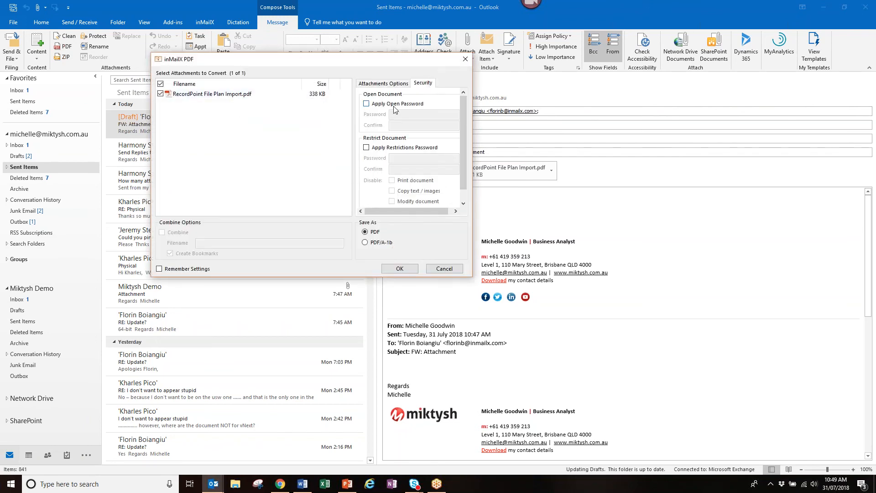
left_click(368, 104)
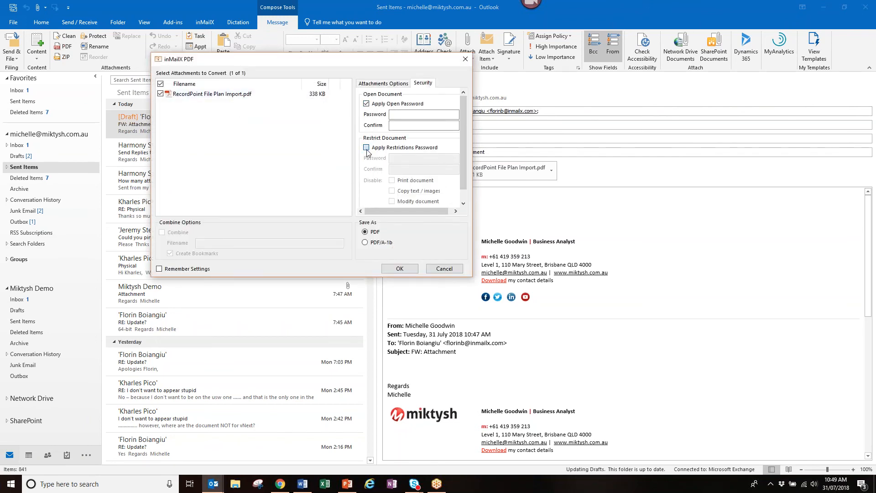
left_click(368, 148)
left_click(392, 180)
left_click(391, 191)
left_click(391, 201)
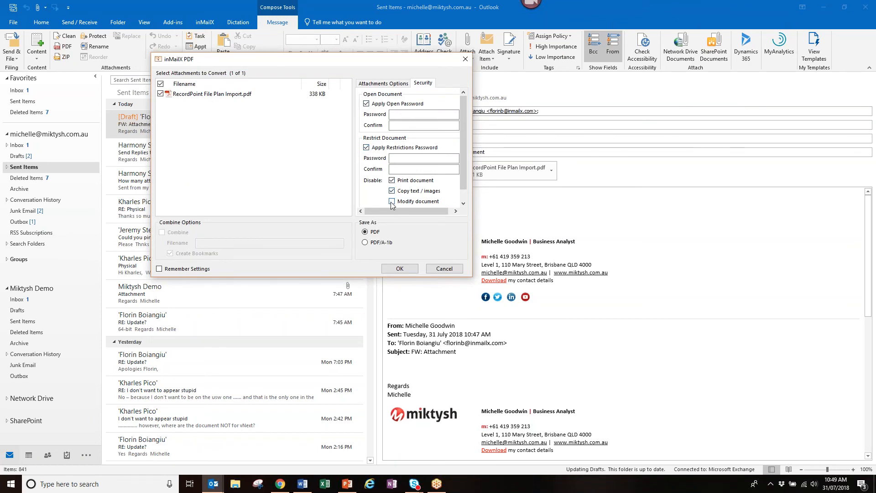
left_click(463, 203)
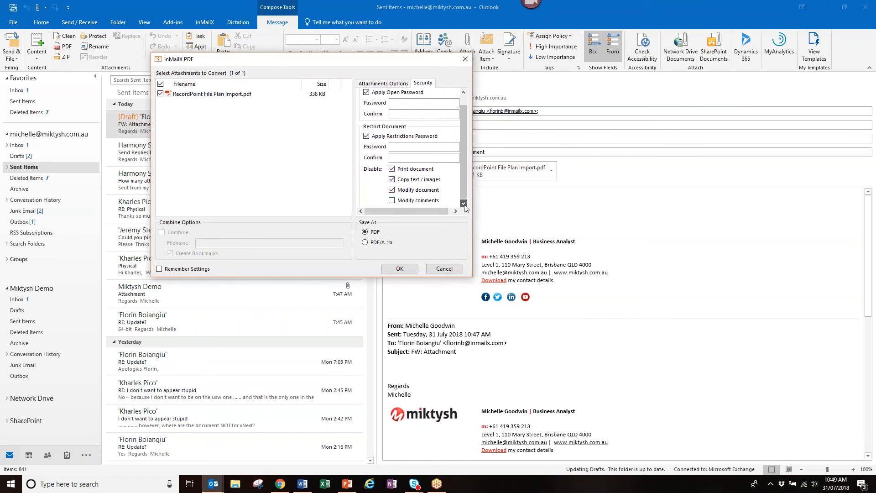
left_click(393, 200)
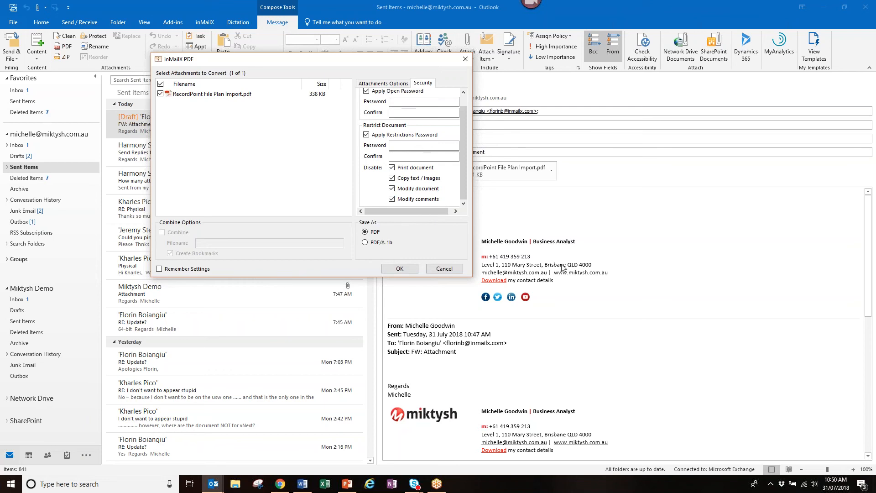
left_click(443, 269)
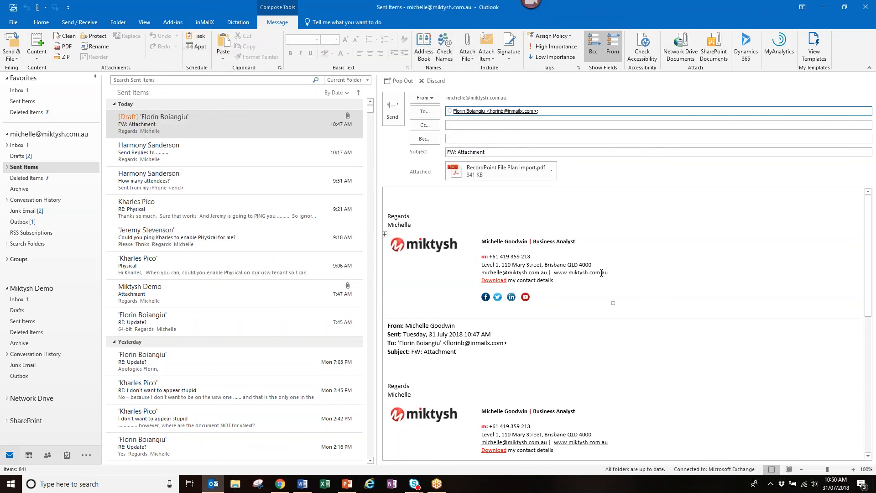
left_click(445, 83)
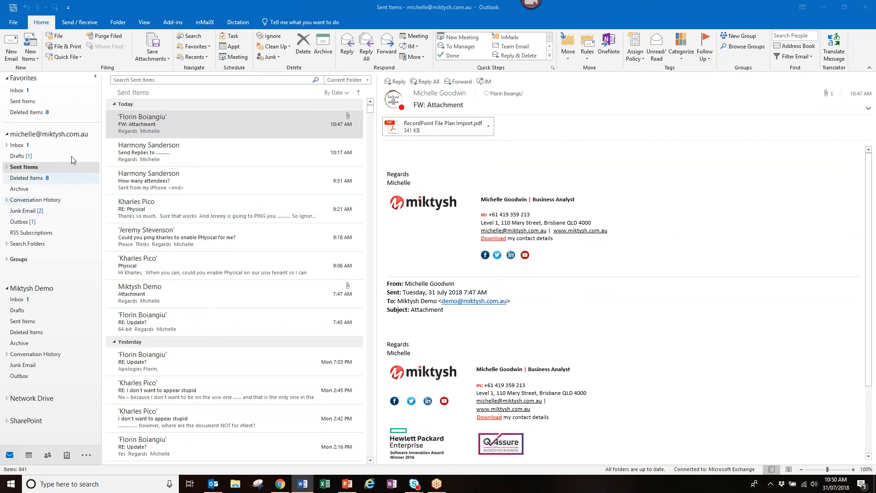
- Open the Inbox and translate the 'RE: Update?' message into Spanish
left_click(19, 145)
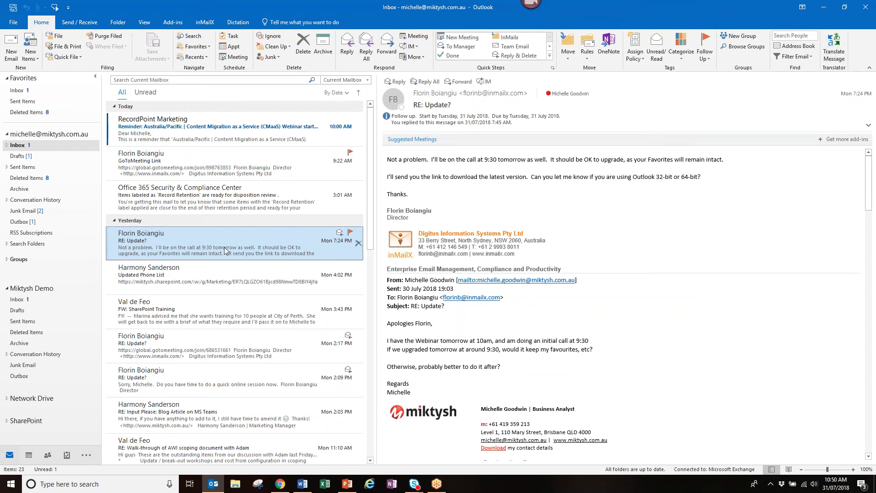
left_click(834, 45)
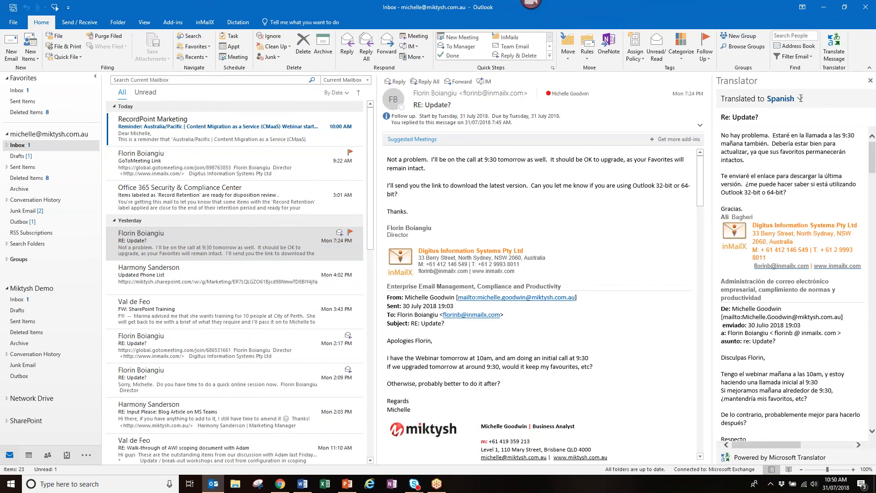
- Translate the 'RE: Update?' message into German in the Translator pane
left_click(801, 98)
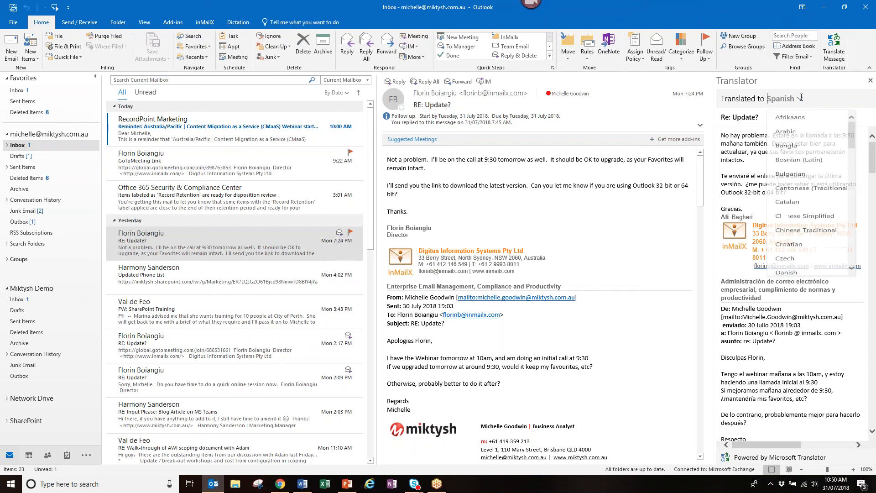
scroll(799, 201, "down", 5)
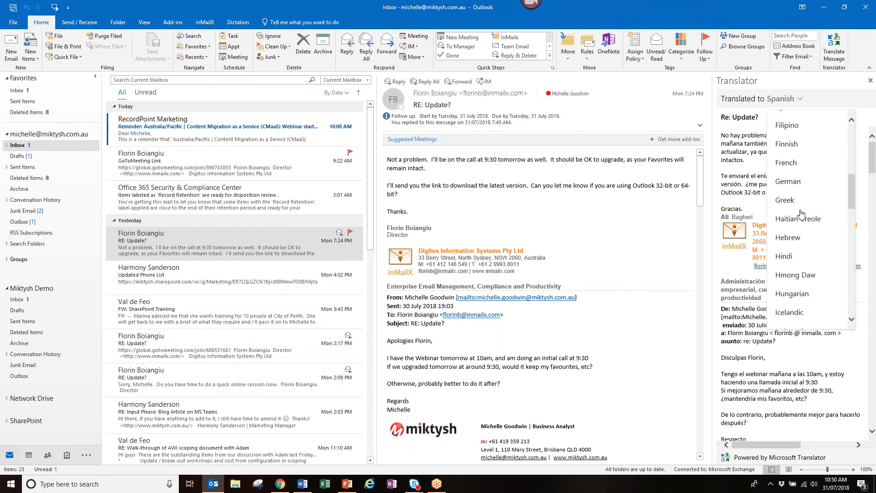
scroll(802, 214, "down", 2)
scroll(801, 218, "up", 2)
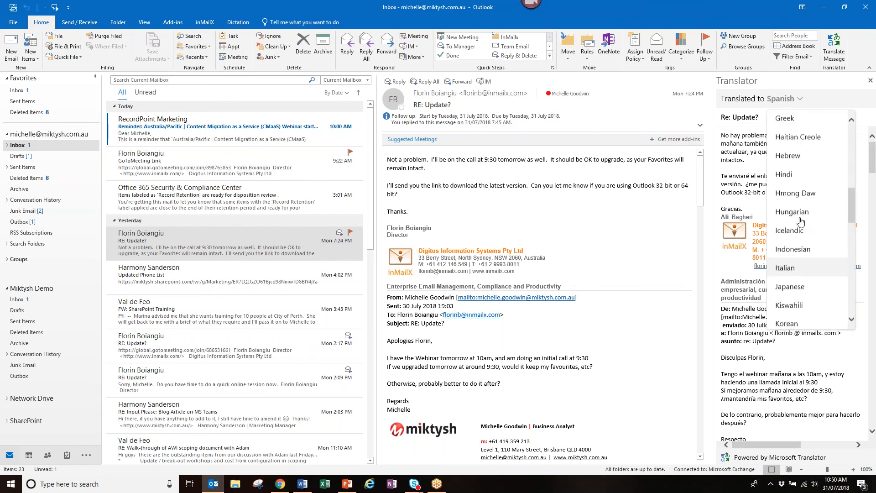
scroll(801, 221, "up", 1)
left_click(794, 140)
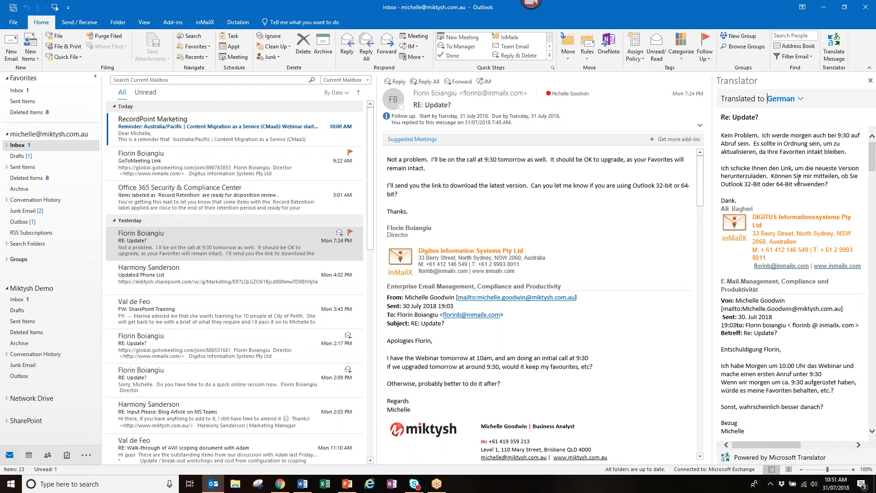
- Switch the translation to Finnish, then Icelandic, and close the Translator pane
left_click(799, 99)
left_click(787, 139)
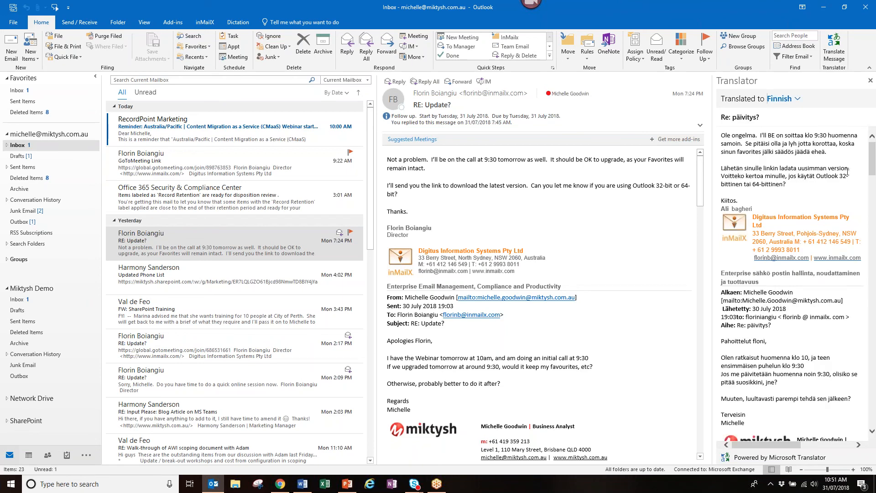
left_click(796, 97)
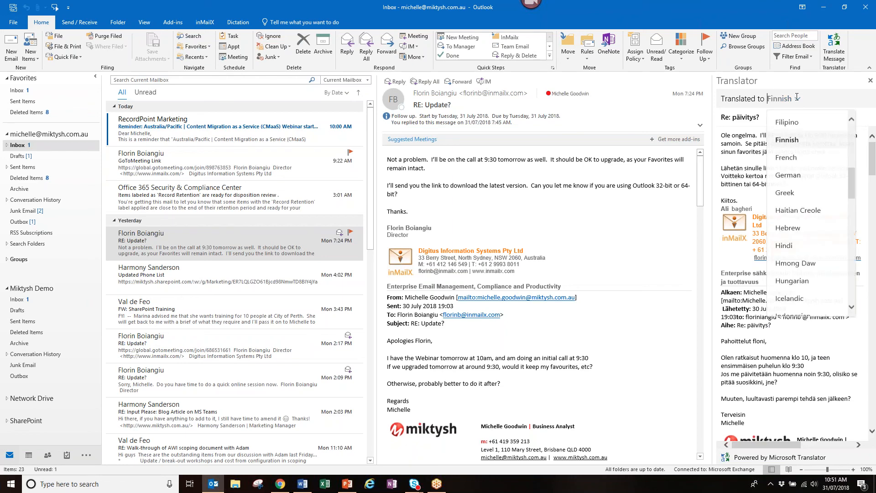
left_click(788, 201)
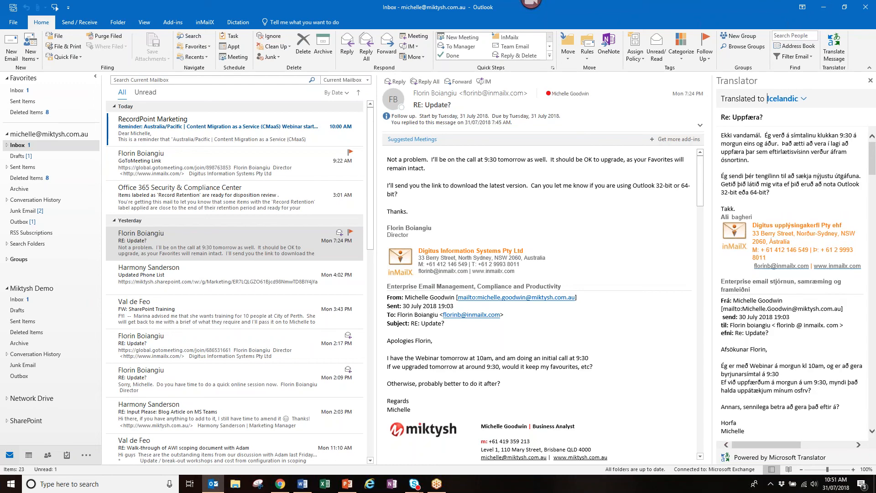
left_click(871, 81)
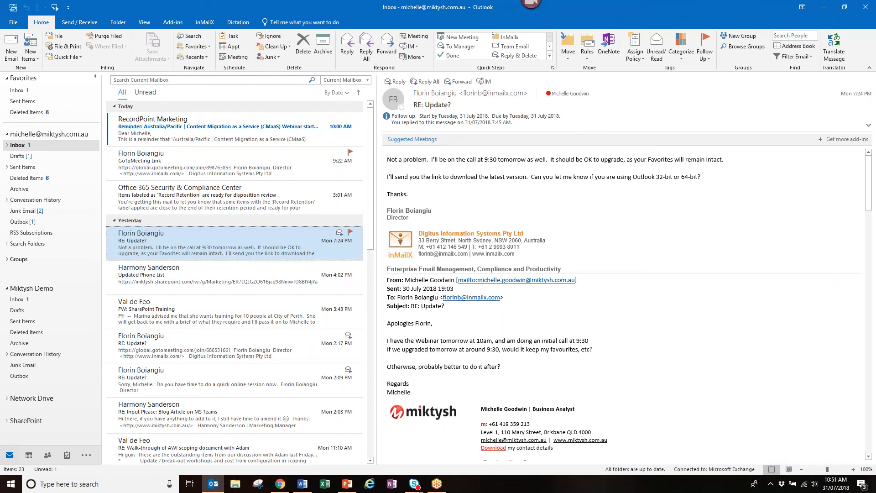
- Switch to the browser showing the appsource.microsoft.com home page and its filters
key("alt+Tab")
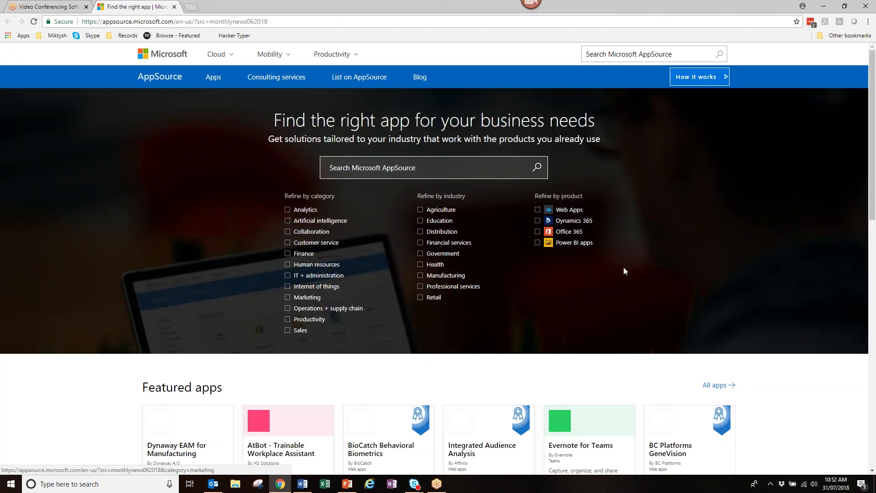
left_click(538, 231)
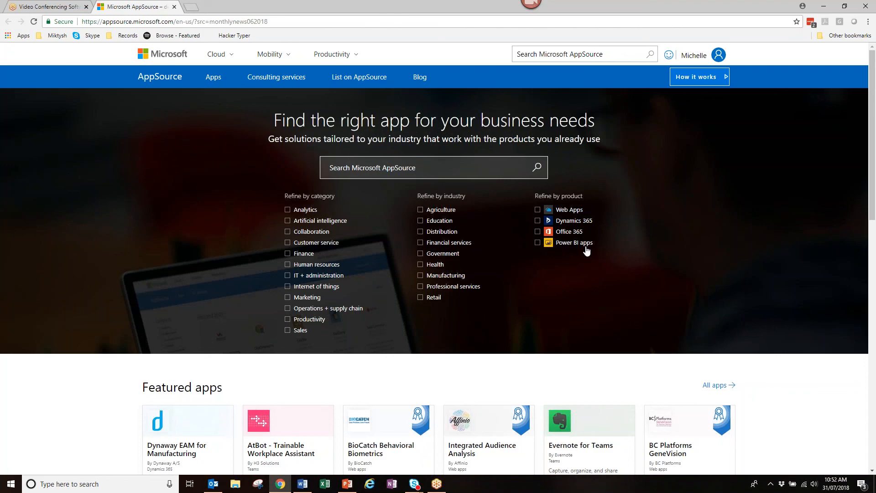
scroll(587, 251, "down", 1)
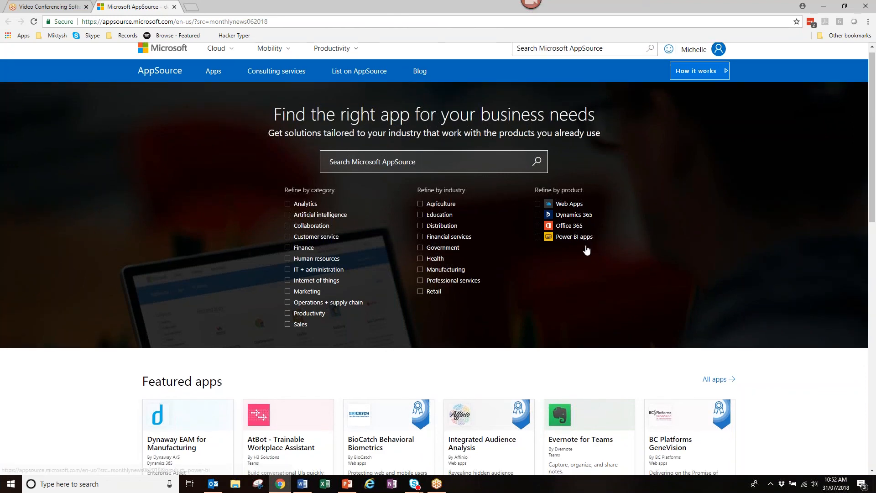
- Filter AppSource to Office 365, show all 2457 apps, and scroll through the add-in results
scroll(587, 250, "down", 2)
left_click(538, 141)
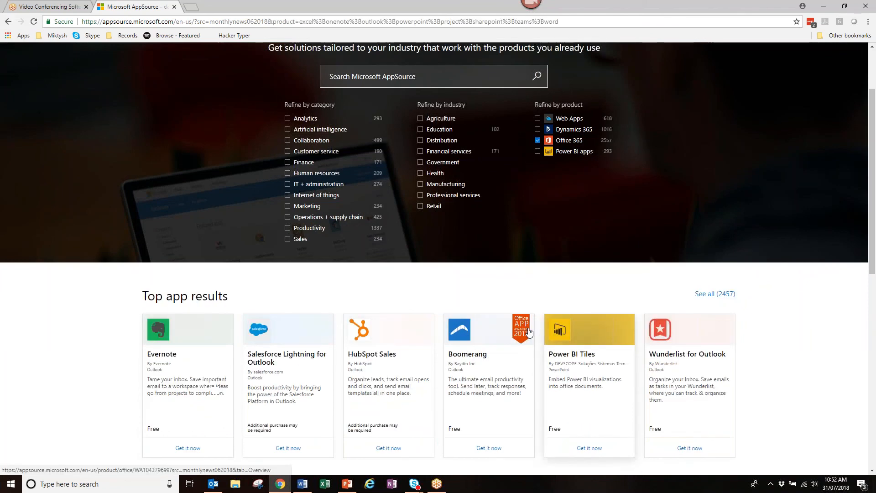
scroll(528, 332, "down", 3)
left_click(703, 158)
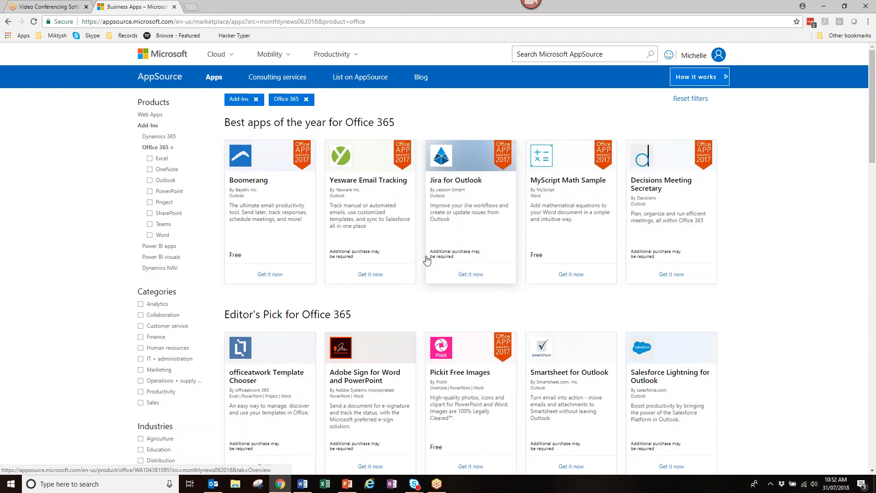
scroll(427, 260, "down", 1)
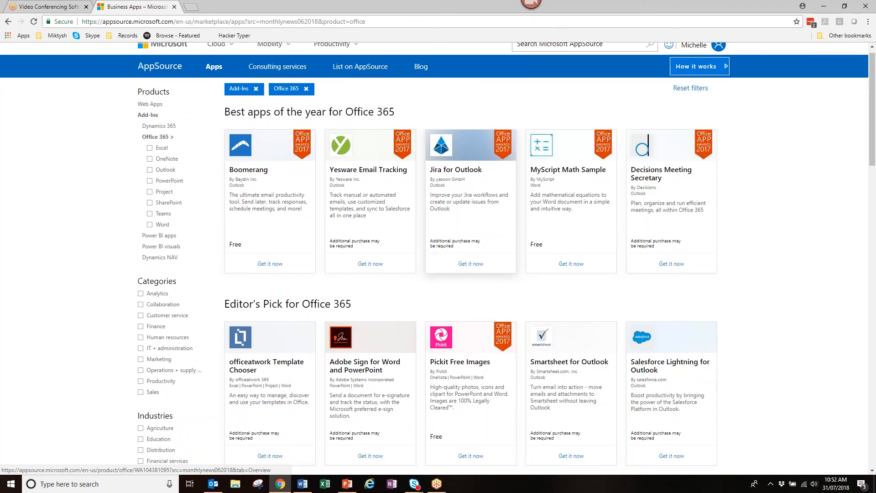
scroll(385, 254, "down", 2)
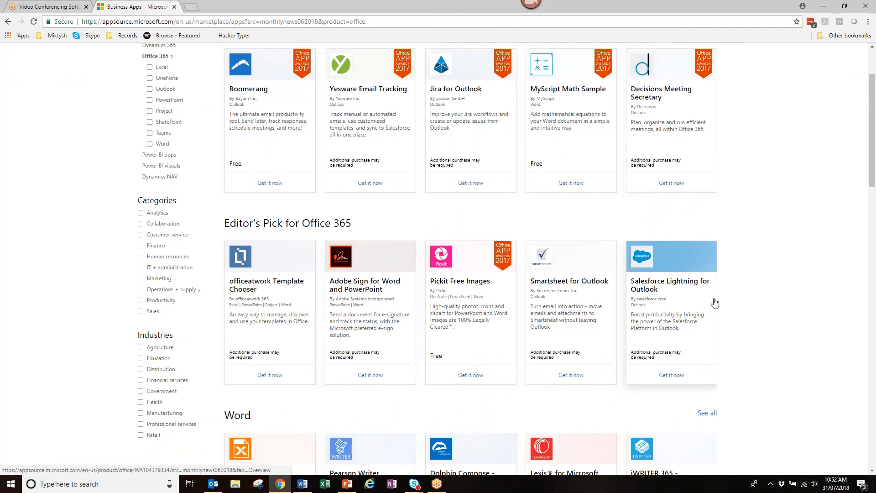
scroll(715, 303, "down", 1)
scroll(248, 336, "down", 3)
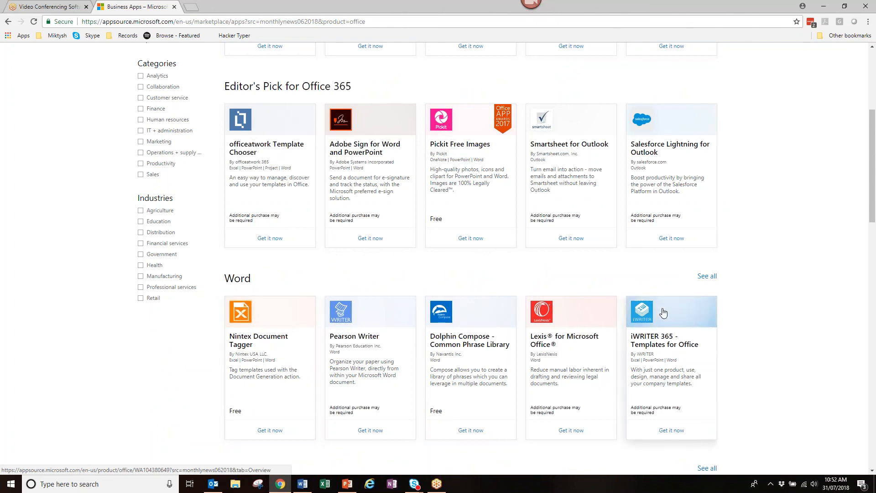
scroll(663, 313, "up", 2)
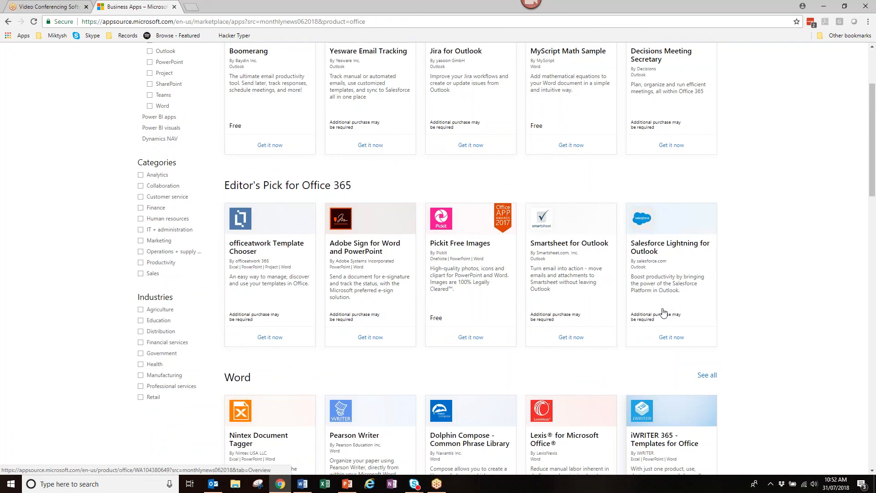
scroll(663, 312, "up", 3)
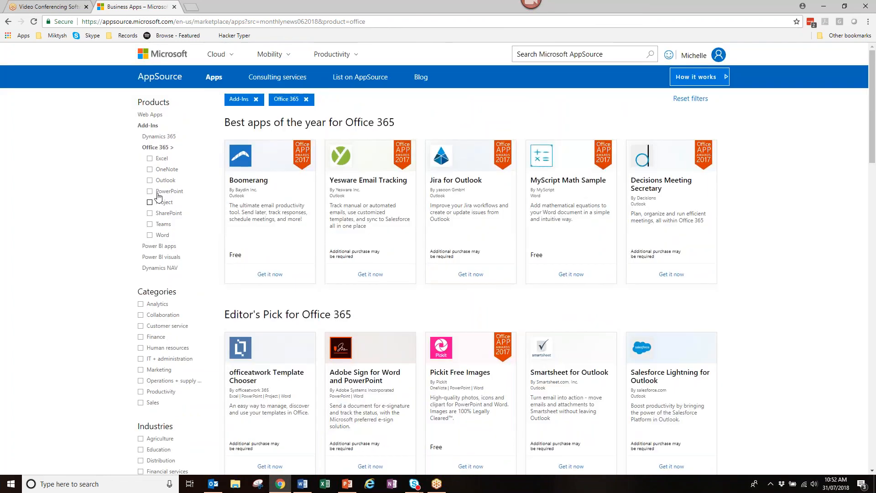
- Limit the Office 365 add-ins to Outlook and scroll through the 429 app results and back
left_click(150, 180)
scroll(149, 184, "down", 2)
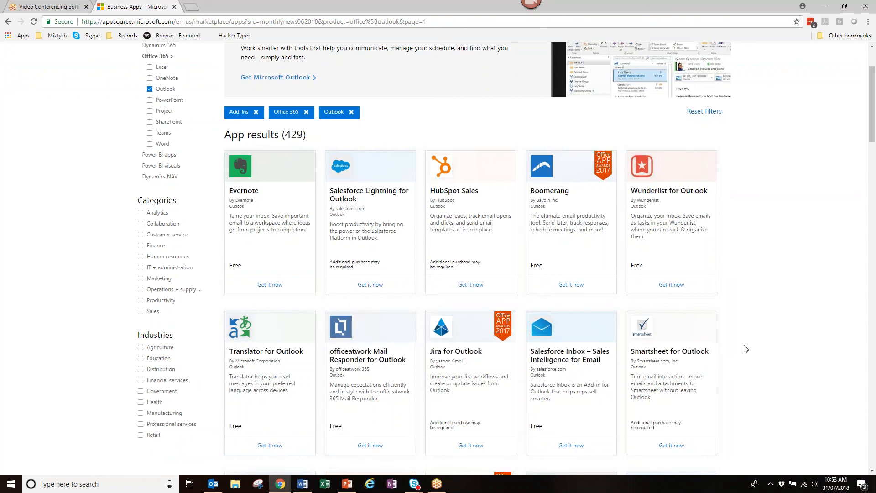
scroll(745, 348, "down", 1)
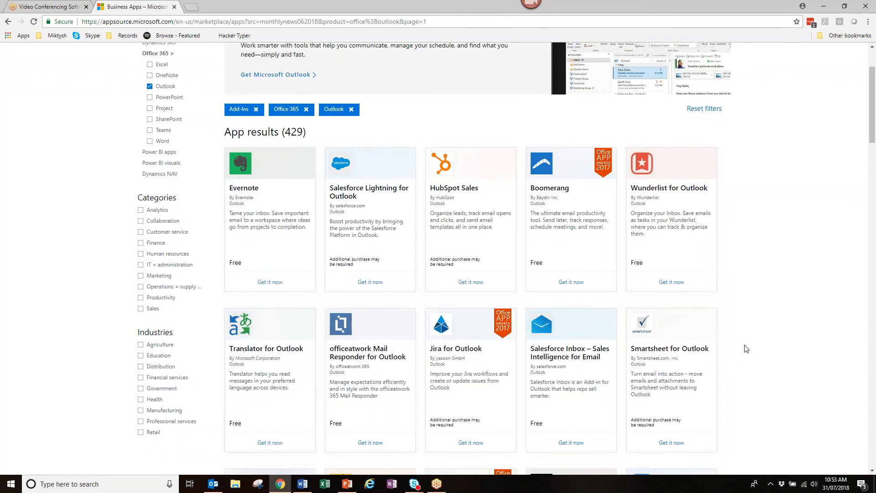
scroll(745, 348, "down", 3)
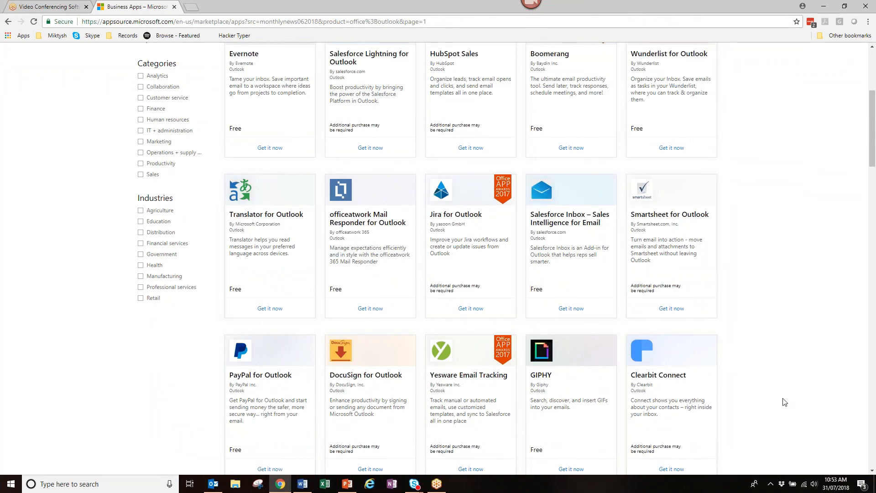
scroll(784, 402, "down", 1)
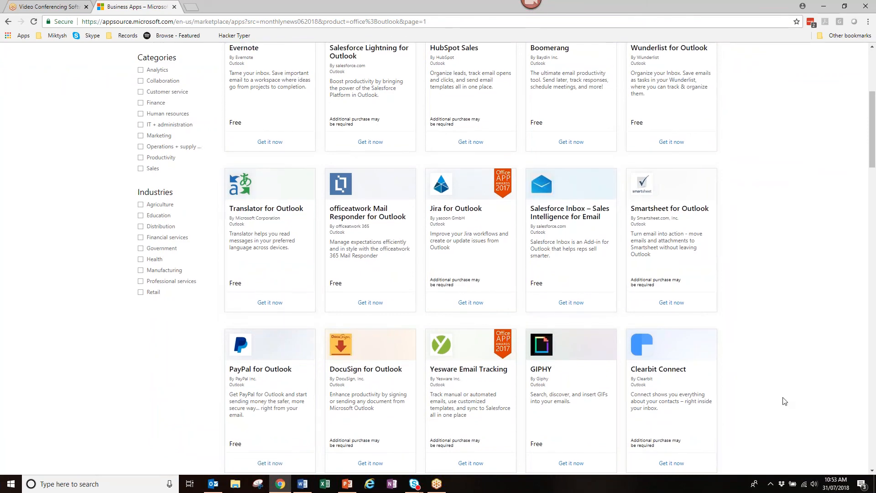
scroll(785, 402, "down", 6)
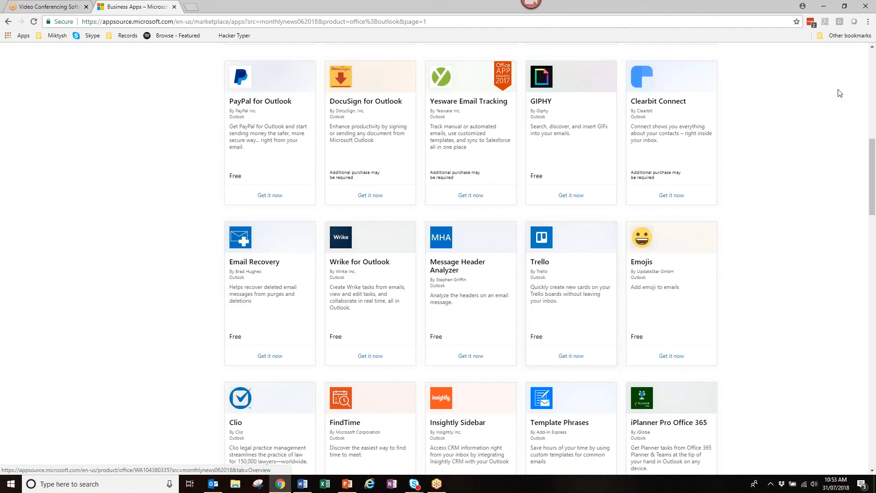
scroll(873, 135, "up", 2)
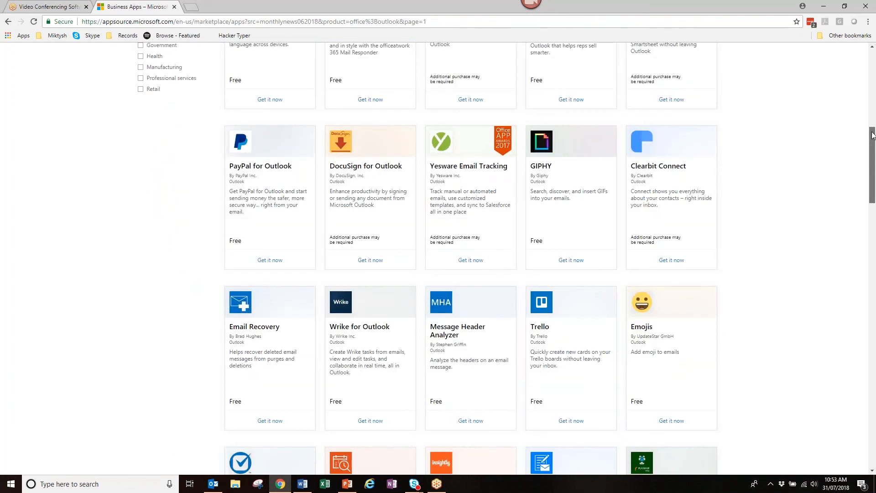
scroll(794, 245, "up", 10)
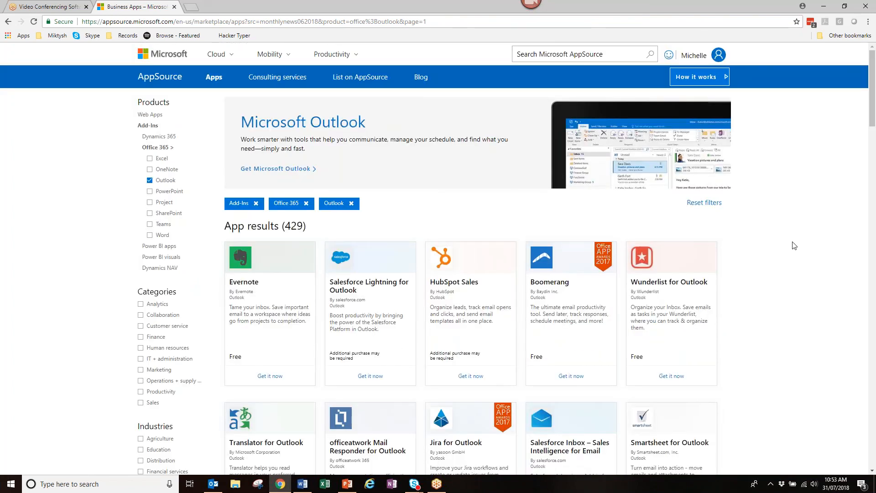
key("alt+Tab")
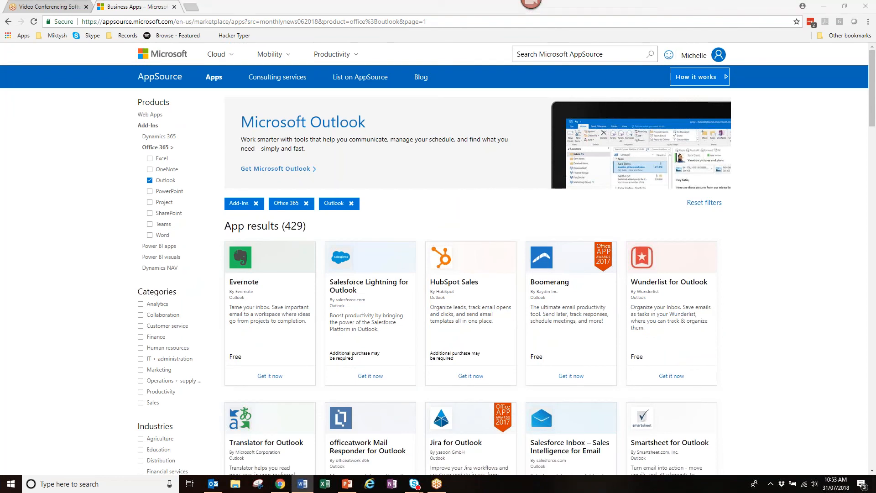
- Open the Microsoft Garage 'Be Epic.' home page in a new tab and scroll to Newest projects and back
left_click(676, 282, "ctrl")
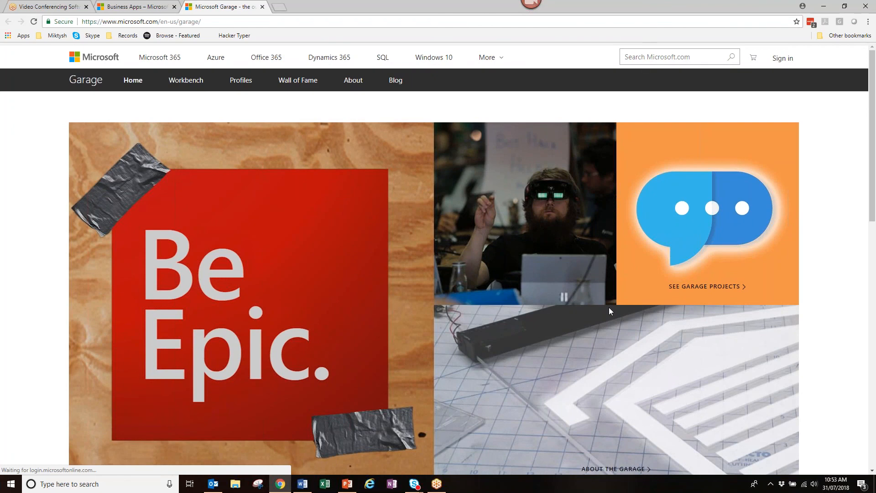
scroll(609, 308, "down", 15)
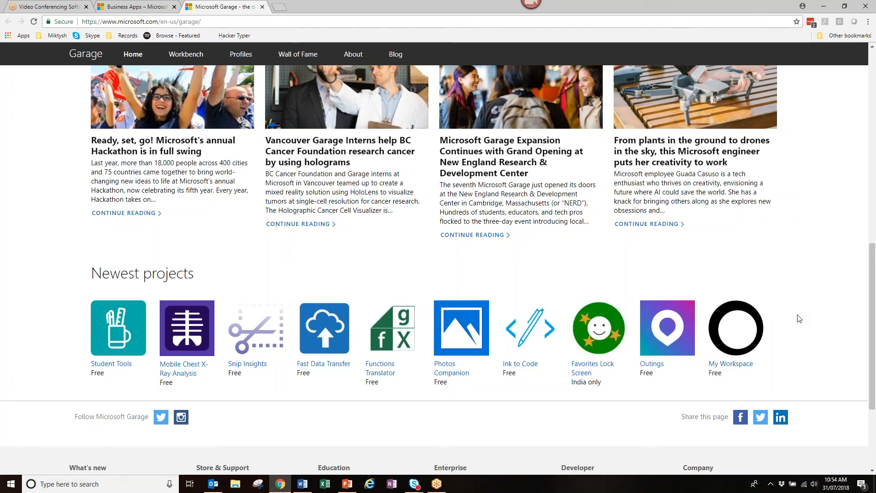
scroll(798, 319, "down", 1)
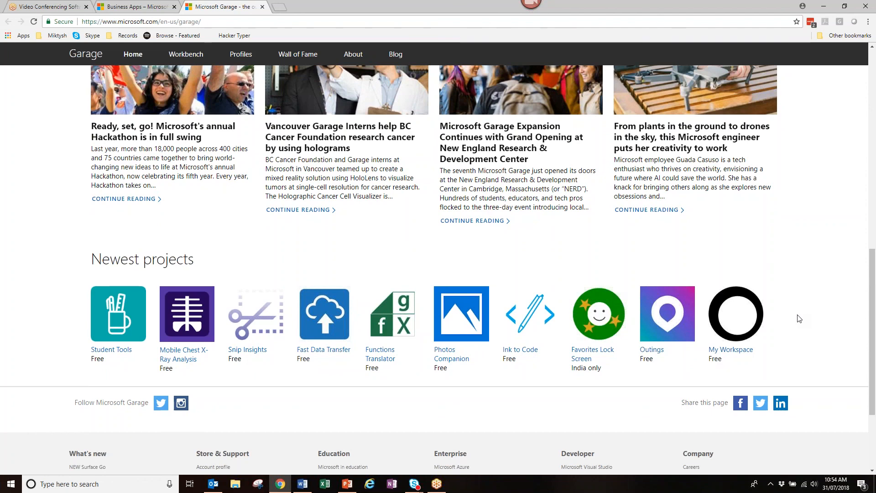
scroll(116, 292, "up", 3)
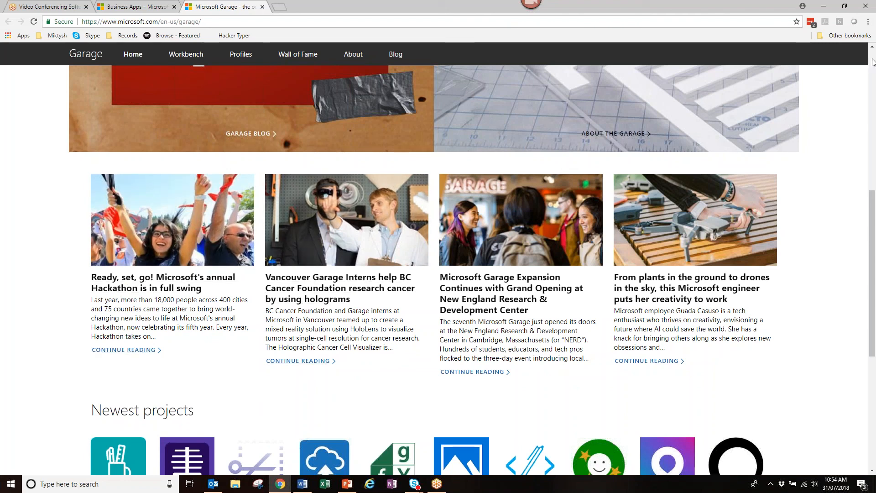
scroll(873, 62, "up", 1)
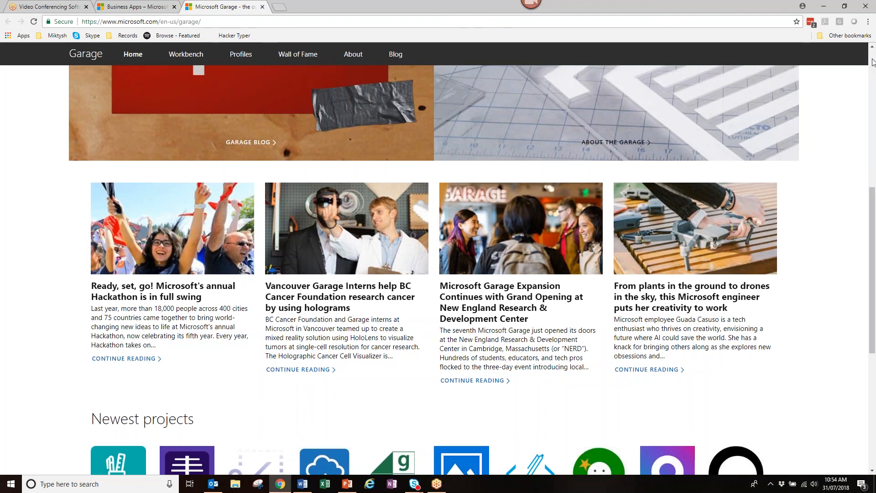
scroll(872, 63, "up", 8)
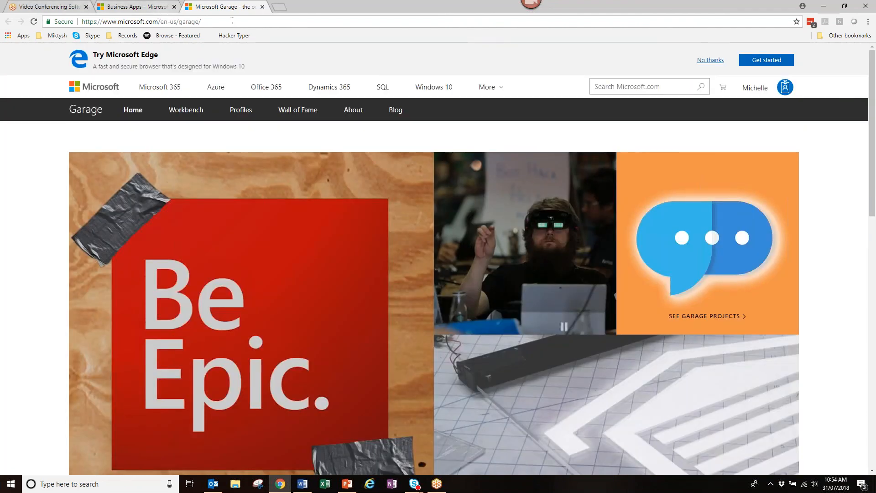
- Close the Microsoft Garage tab and minimize Chrome to bring Outlook back
left_click(262, 7)
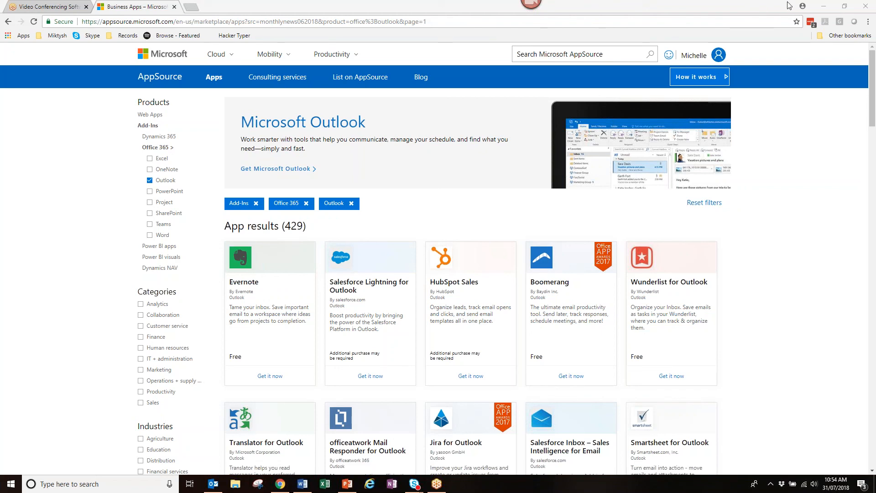
left_click(824, 7)
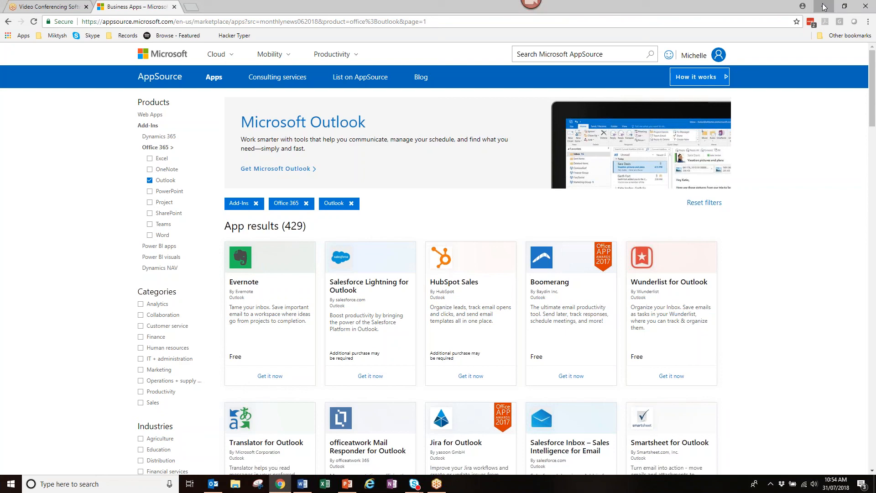
left_click(824, 7)
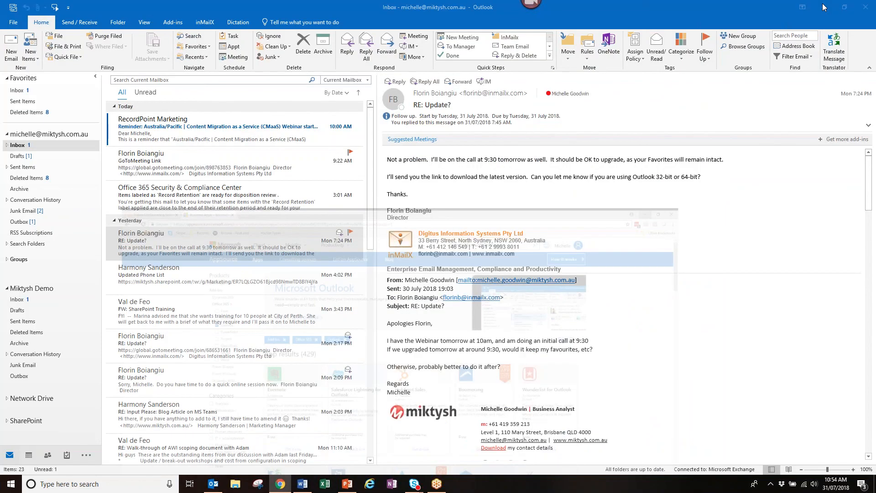
- Collapse the first mailbox, open the Miktysh Demo Inbox, and show the Categorize colour list
left_click(7, 132)
left_click(18, 168)
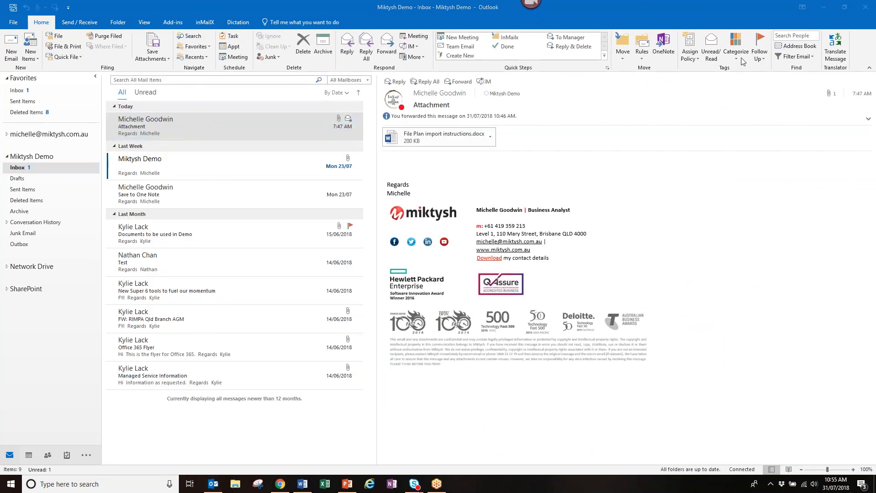
left_click(736, 59)
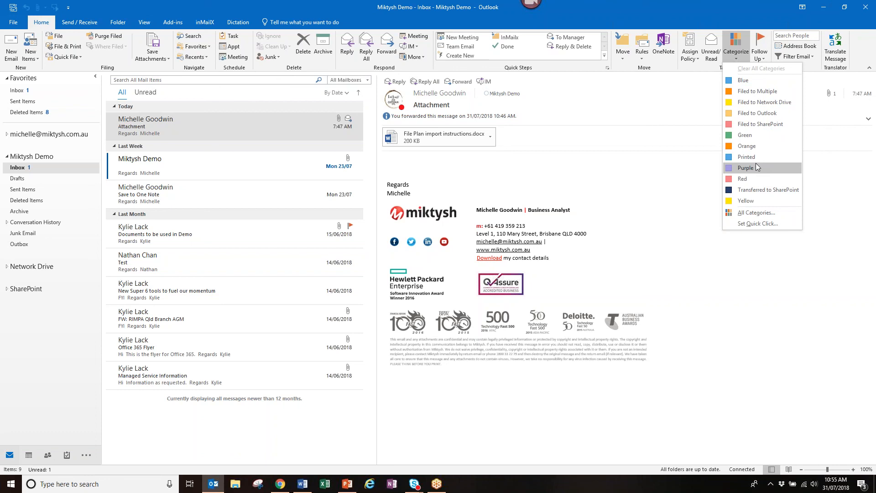
- Dismiss the category list, view the 'Test' message marked Transferred to SharePoint, then bring up PowerPoint
left_click(176, 263)
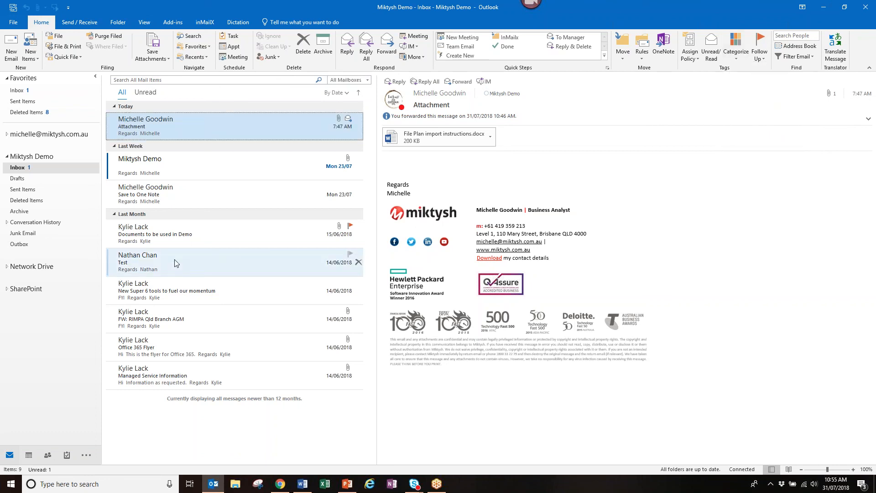
left_click(175, 263)
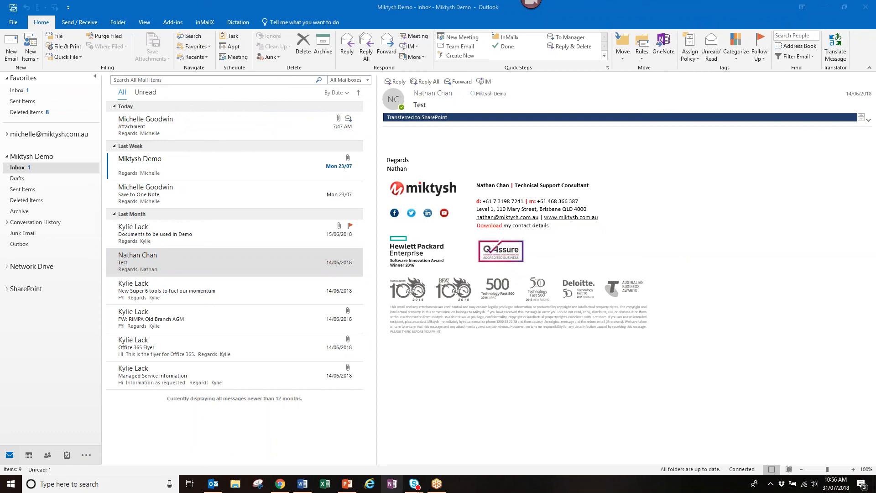
left_click(348, 489)
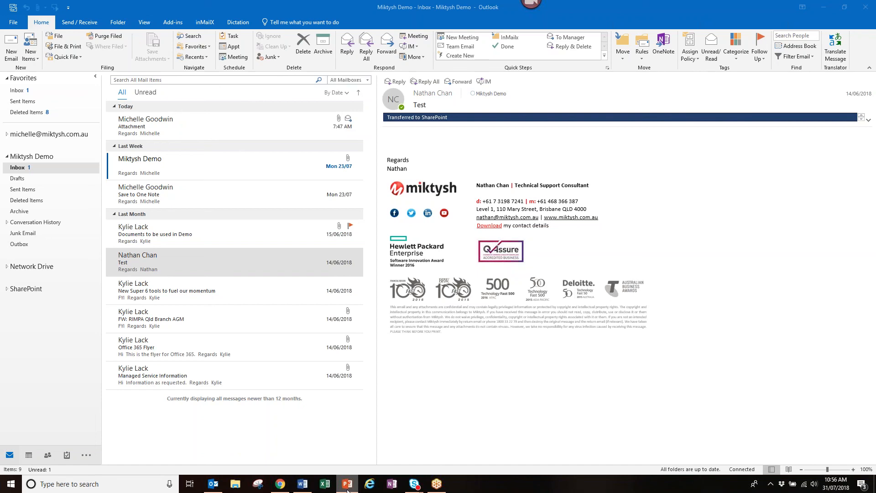
left_click(347, 489)
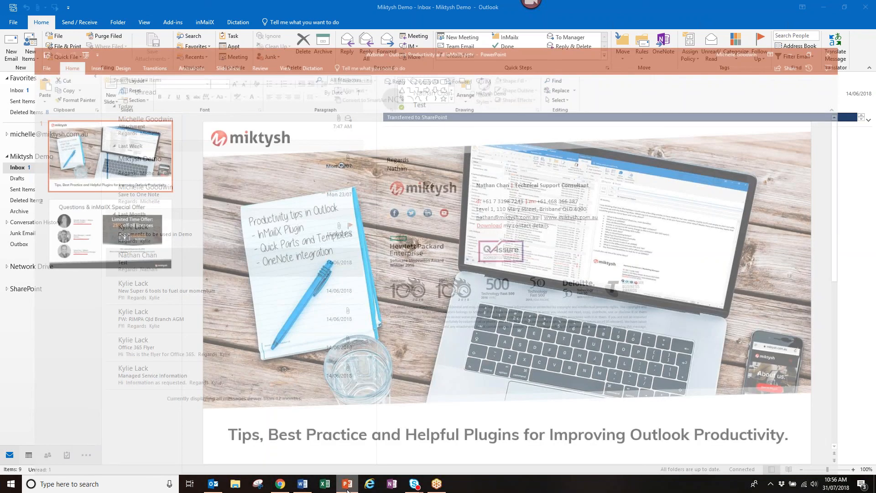